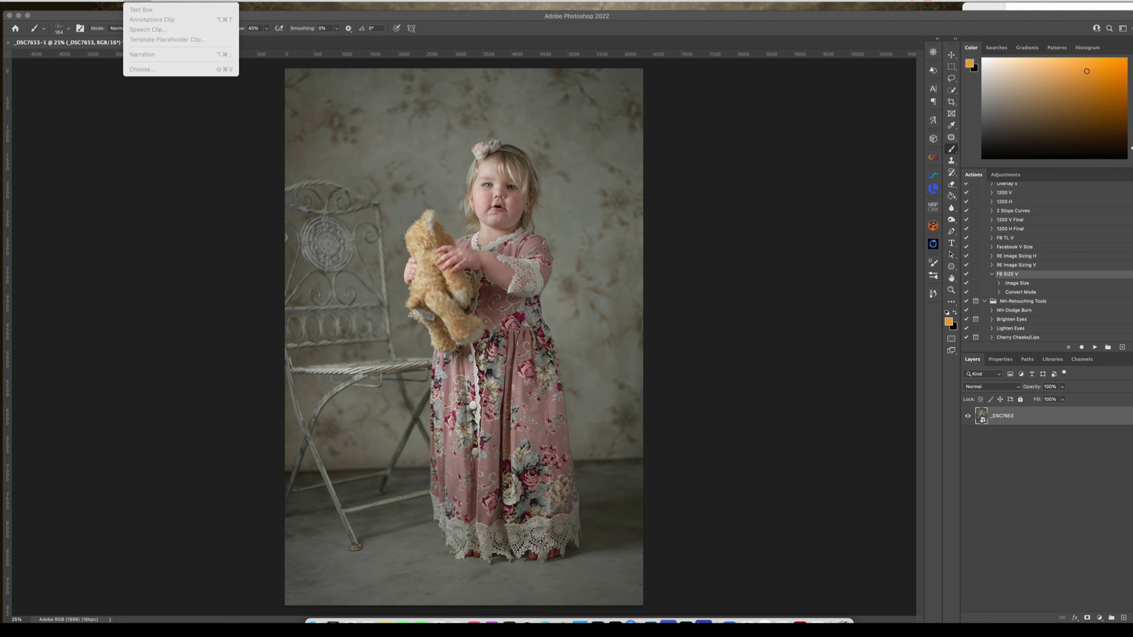
- Flatten the image and crop it slightly on all sides, tilting it a little to straighten the photo
click(136, 1)
click(177, 210)
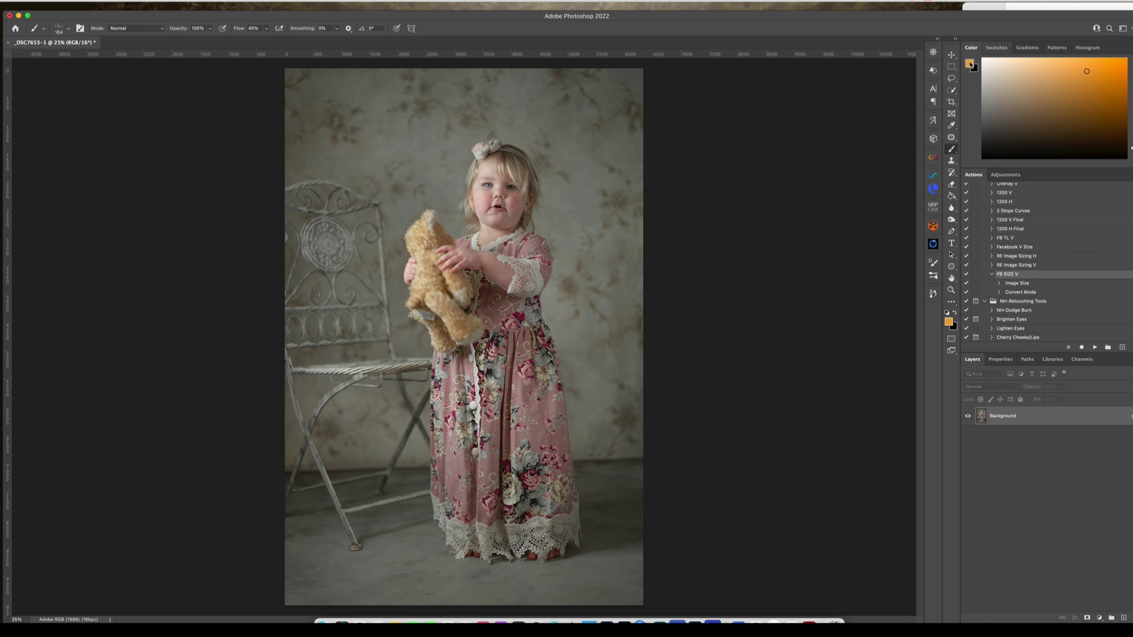
click(951, 102)
drag(692, 344, 691, 354)
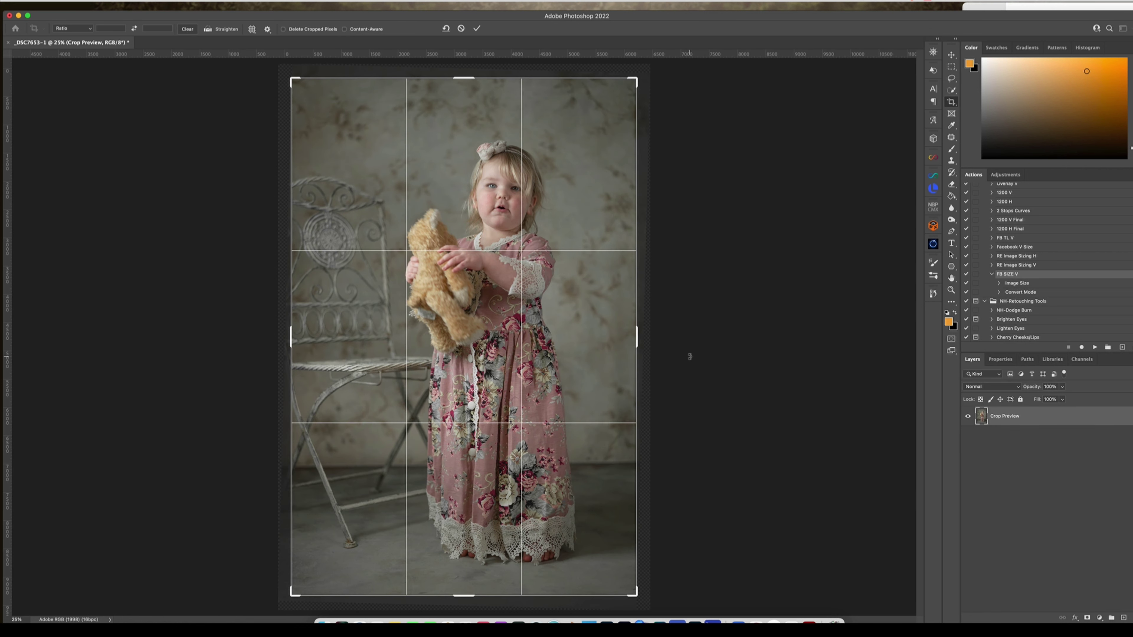
key(Return)
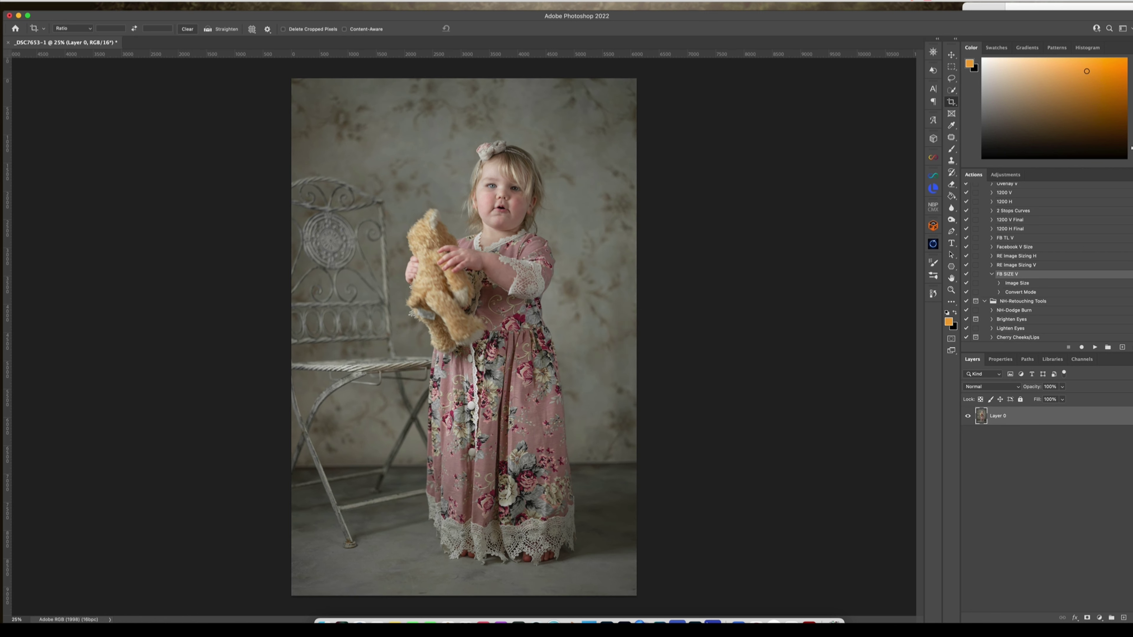
- Flatten the cropped image and duplicate the background onto a new layer
click(136, 4)
click(151, 211)
key(super+j)
- Blend the edge between backdrop and floor beside the dress with the Mixer Brush, reducing the brush size
click(951, 148)
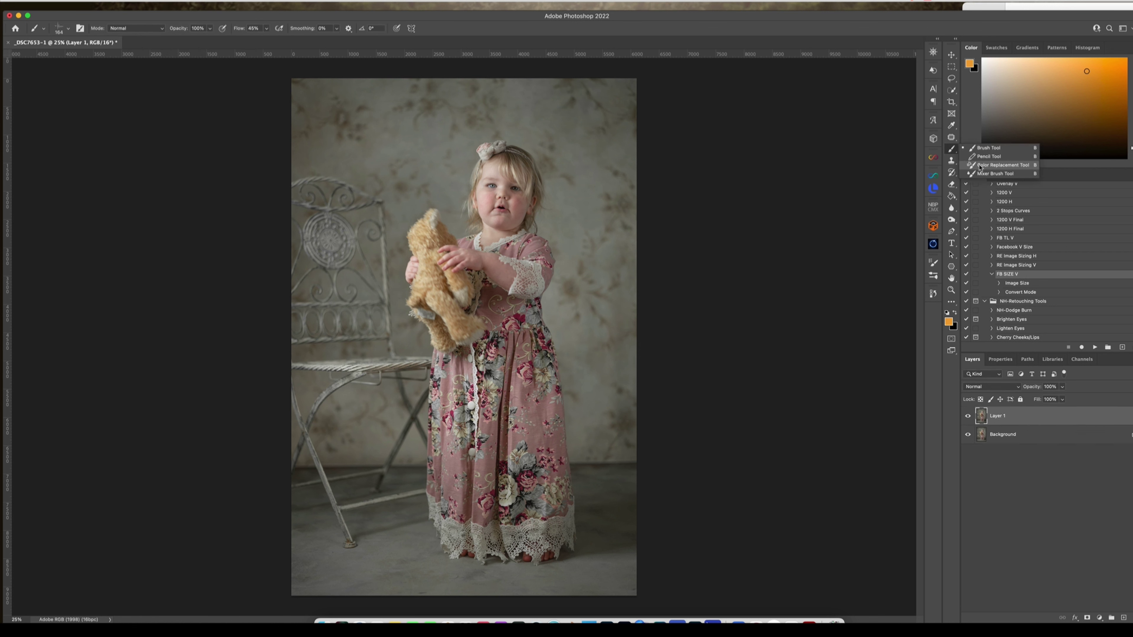
click(975, 174)
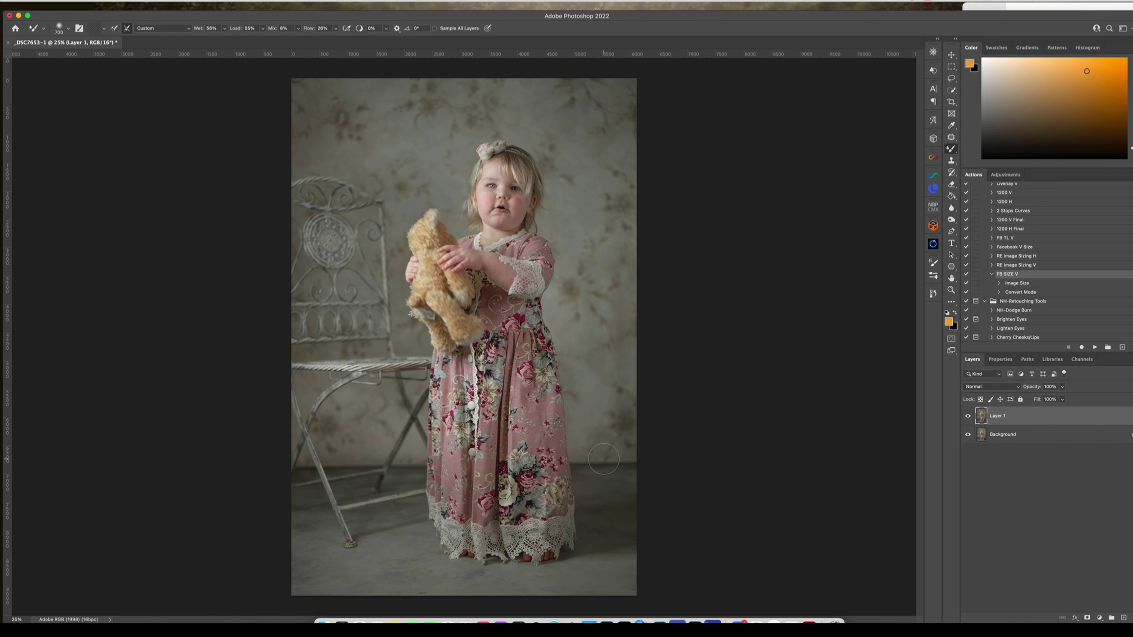
drag(613, 448, 600, 462)
drag(572, 465, 561, 465)
key(bracketleft)
key(bracketleft)
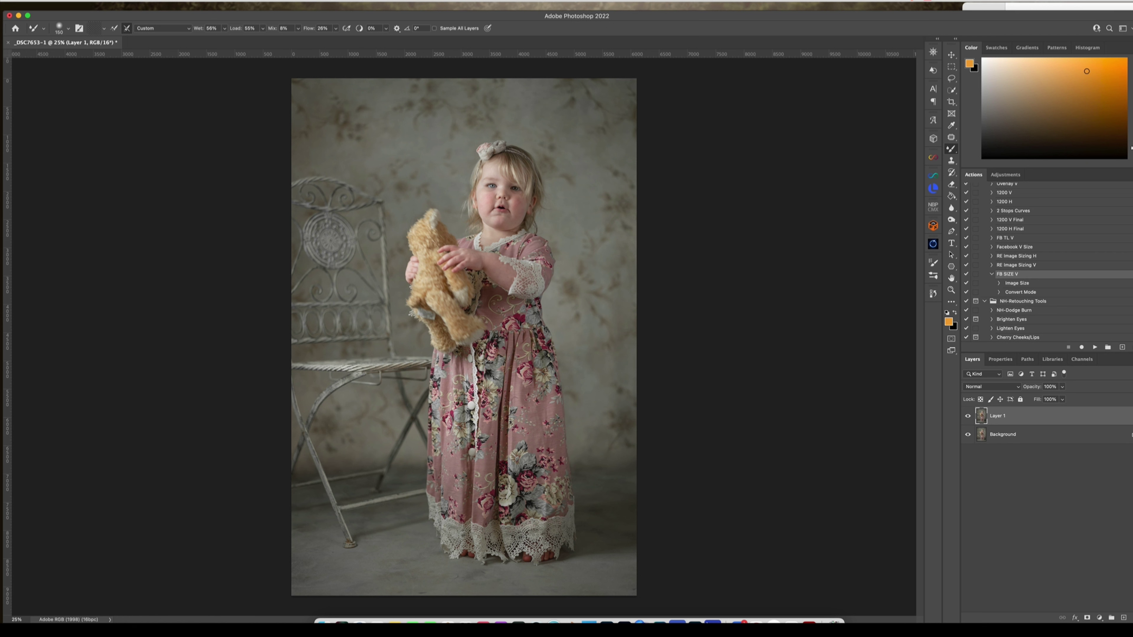
- Flatten the image and add a Curves adjustment layer that lifts the midtones with several points, the highest to an output of about 128
click(188, 213)
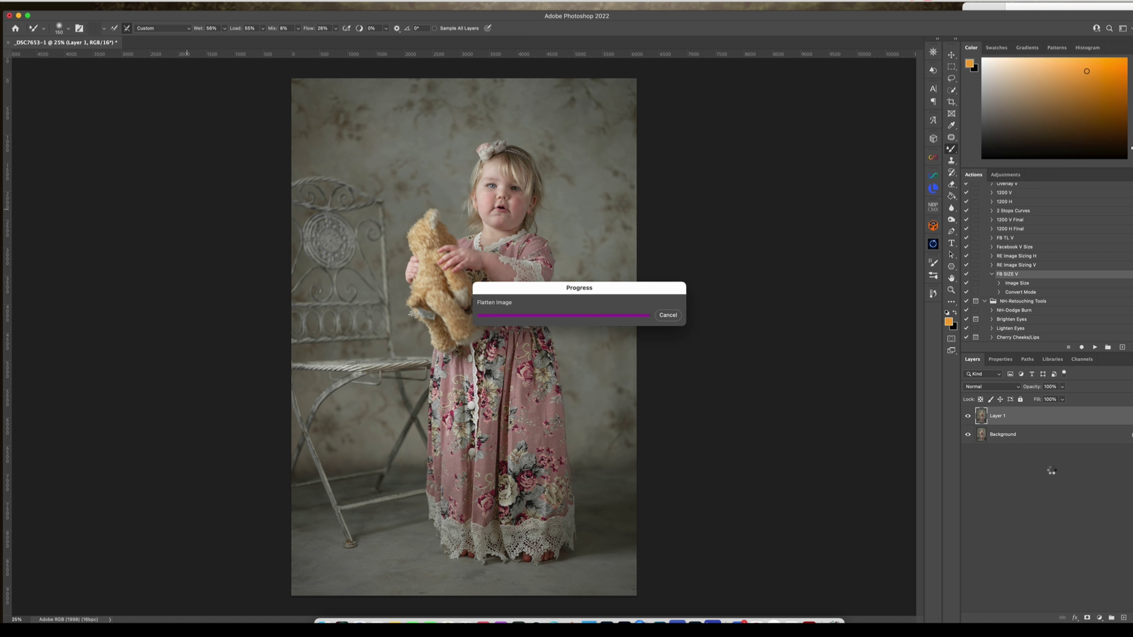
click(1099, 619)
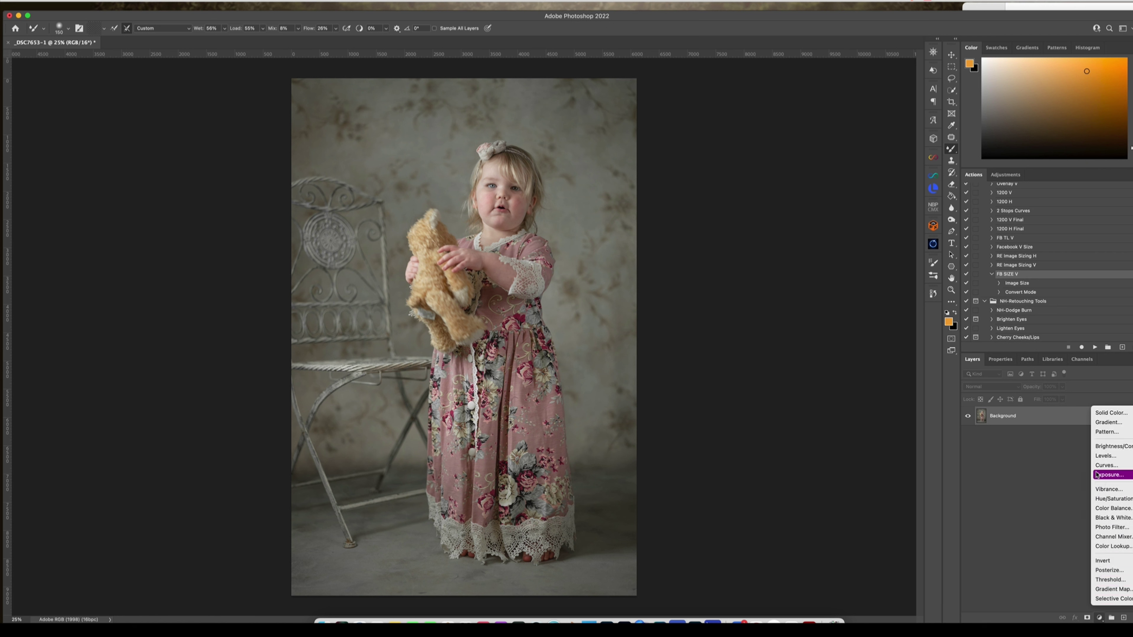
click(1105, 465)
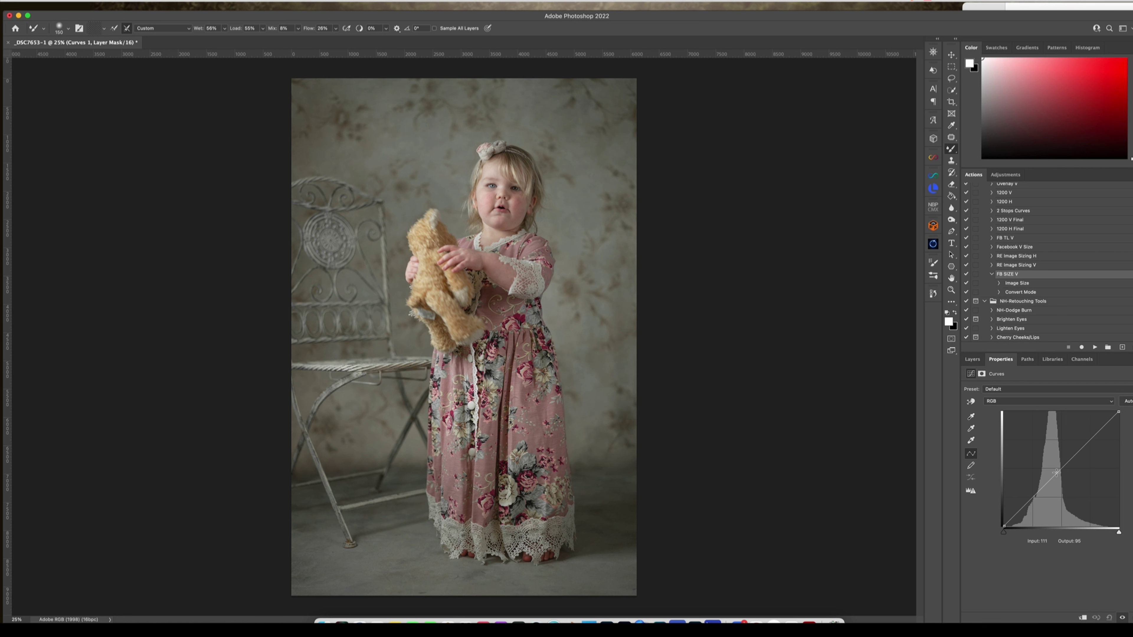
click(1042, 486)
click(1048, 480)
key(Up)
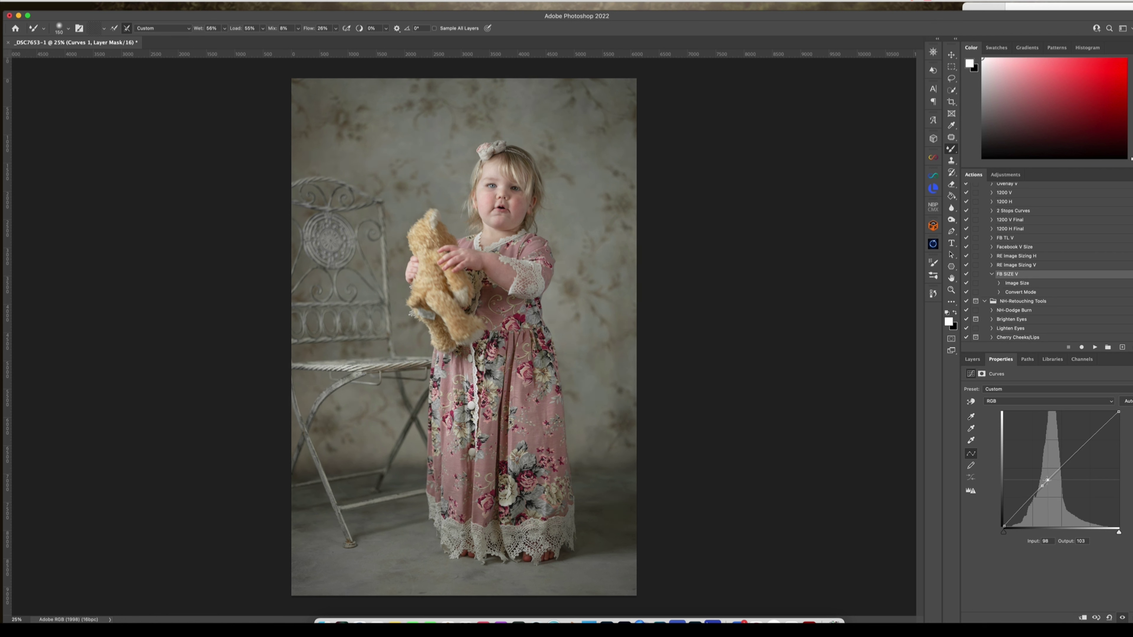
drag(1048, 481, 1051, 475)
drag(1058, 470, 1056, 468)
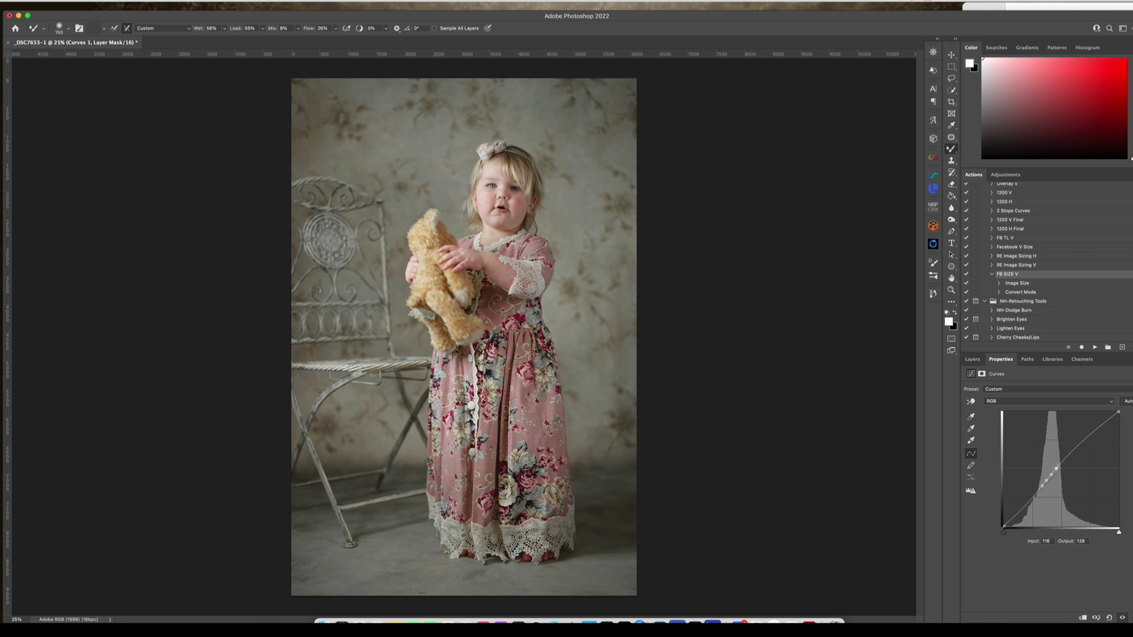
click(1046, 481)
- Invert the Curves mask to black and paint the brightening back over the girl's face and arm with the NH Soft Paint Brush
click(975, 359)
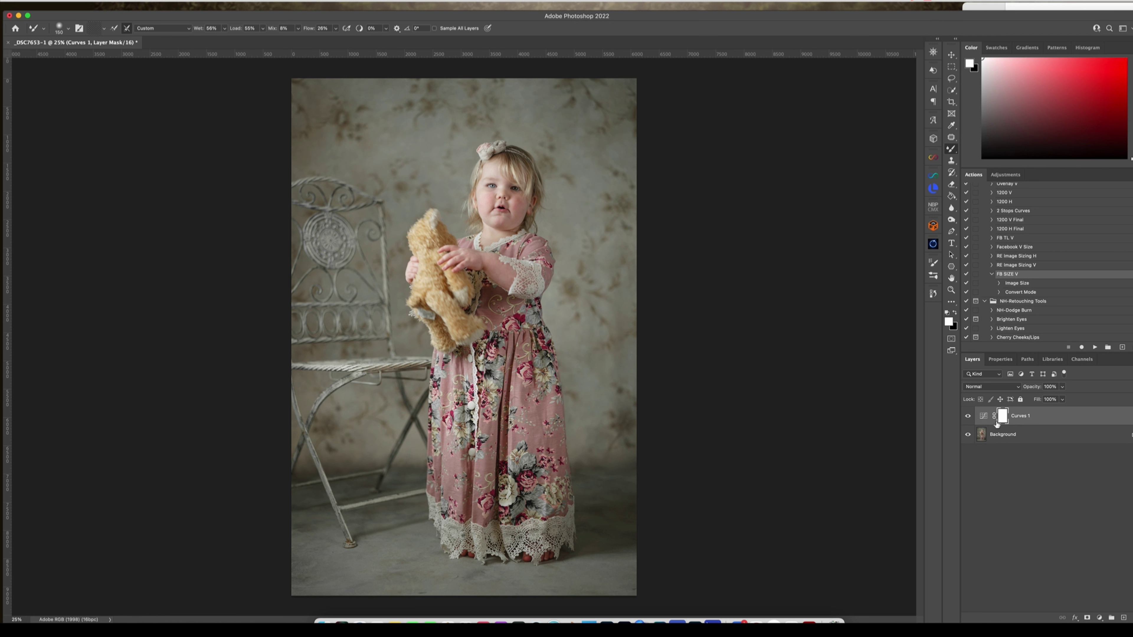
key(super+i)
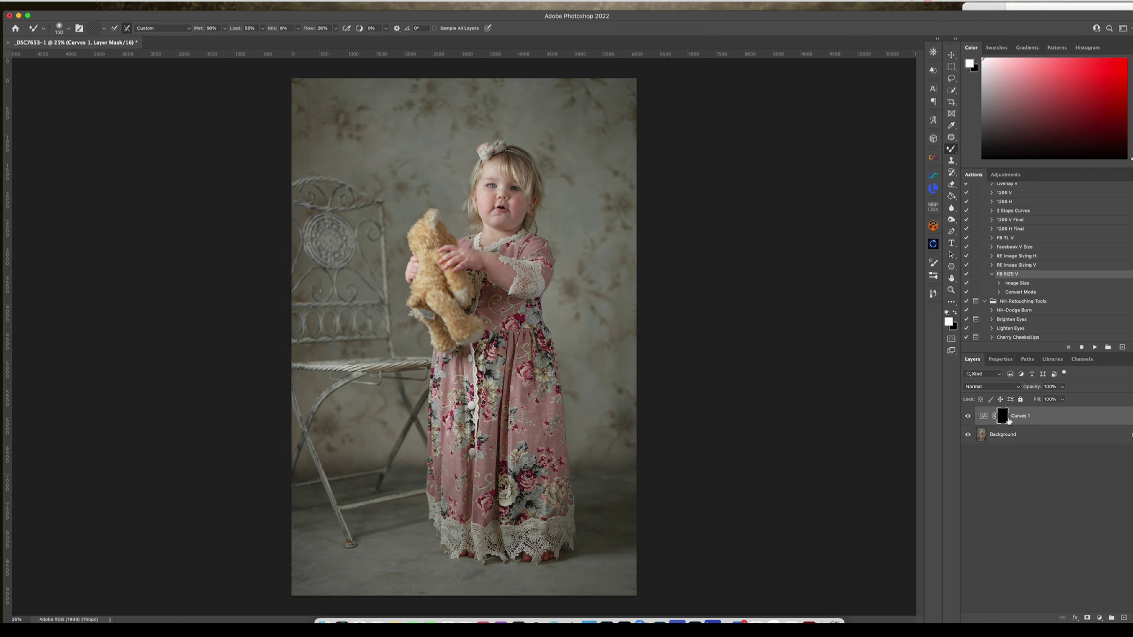
right_click(952, 148)
click(980, 148)
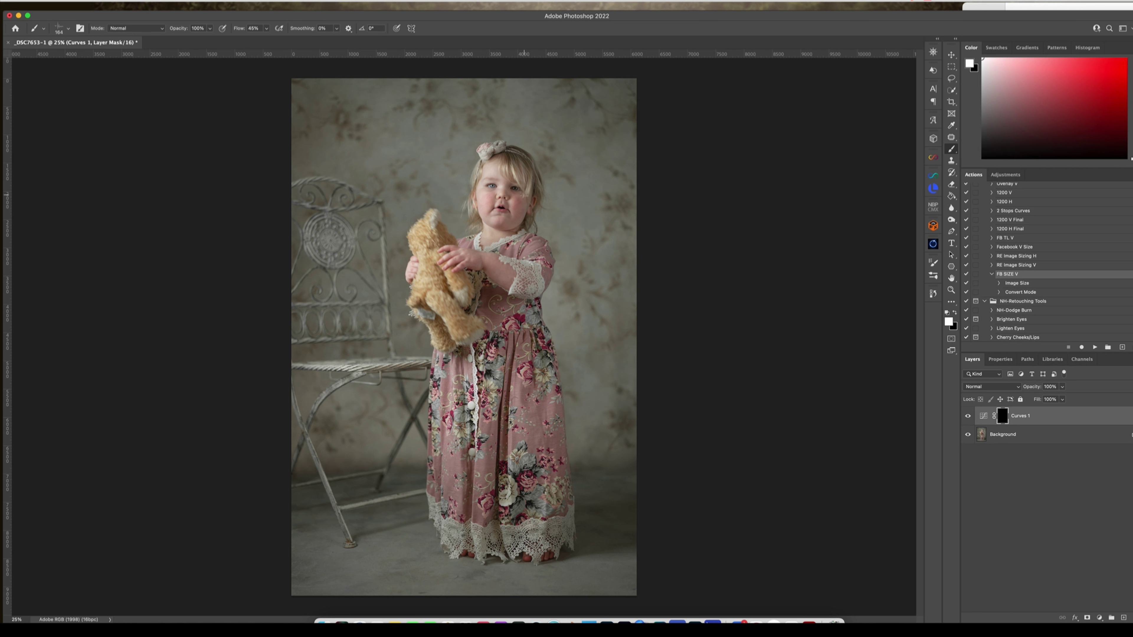
right_click(518, 230)
click(598, 344)
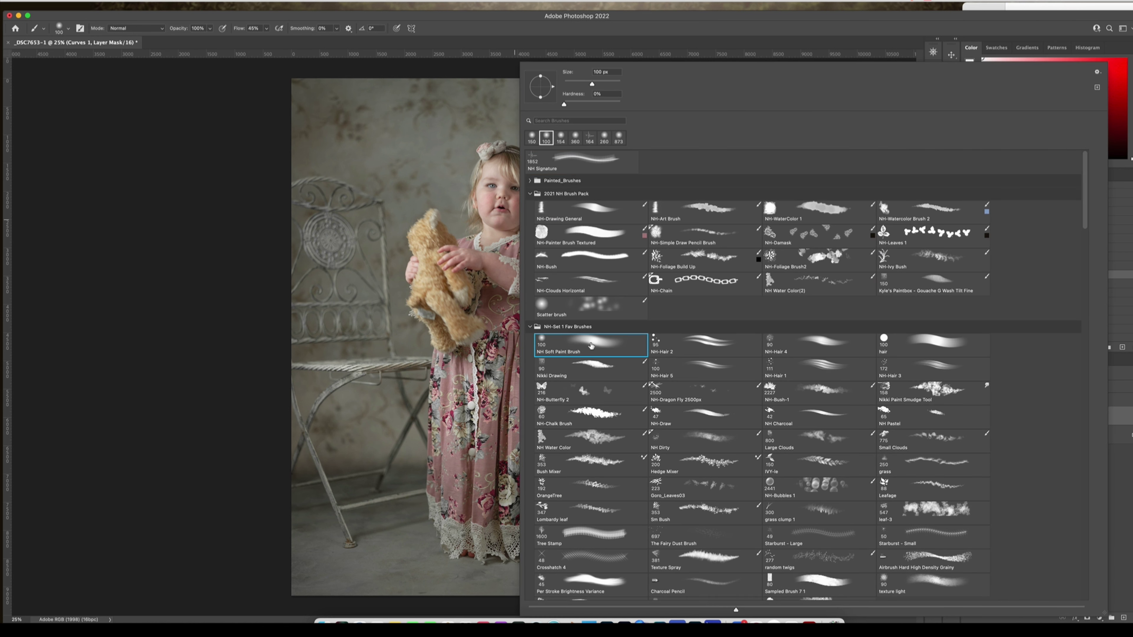
key(Return)
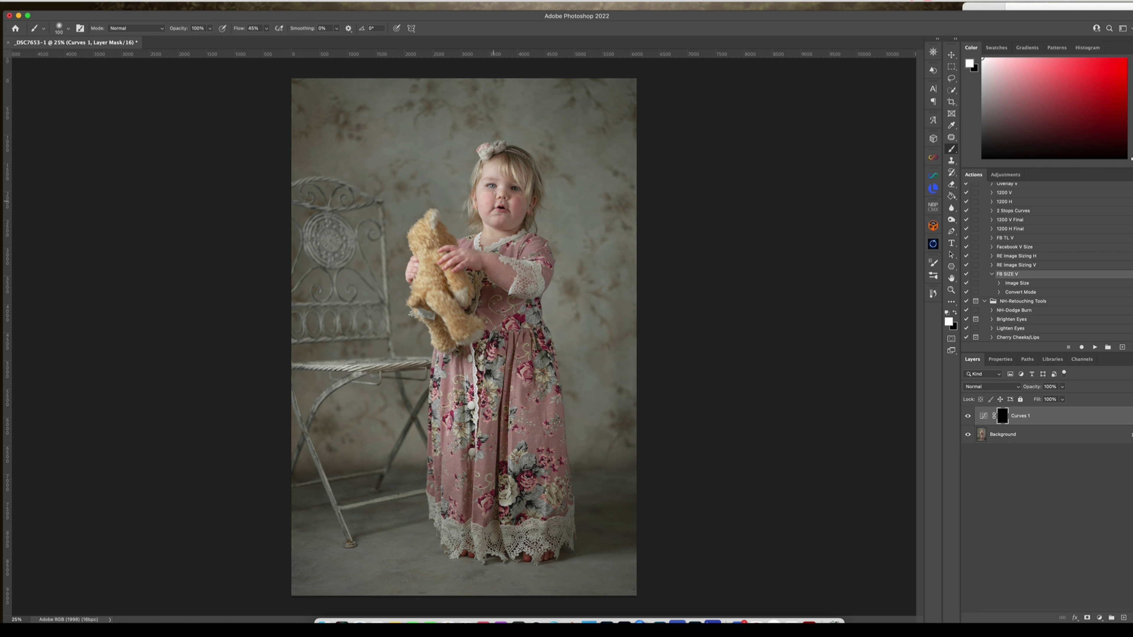
drag(516, 201, 529, 202)
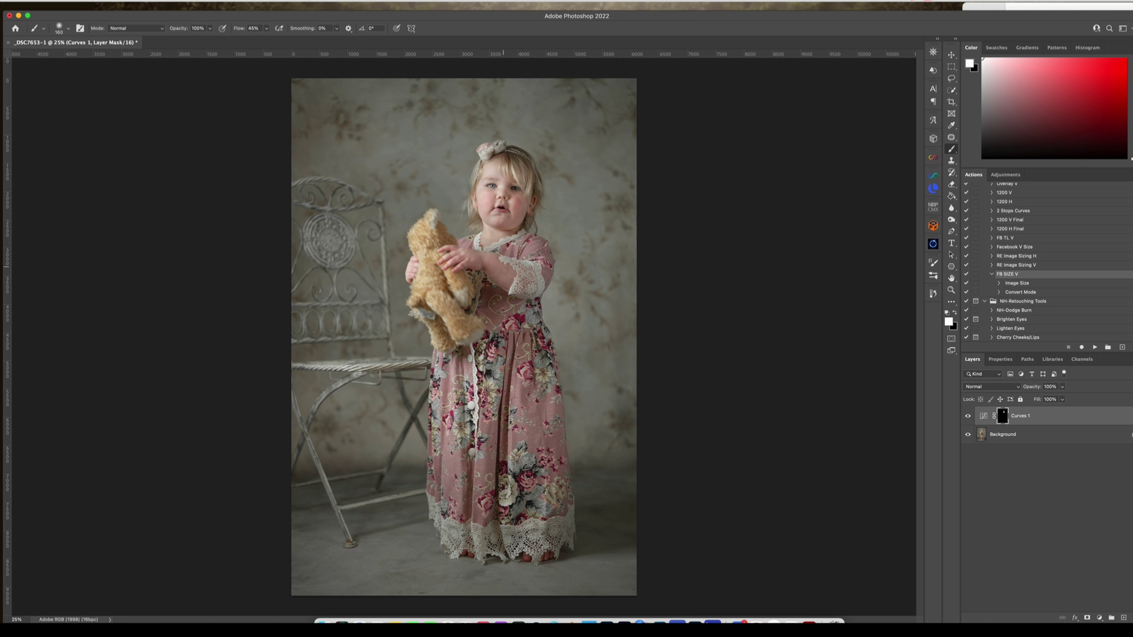
drag(507, 270, 511, 272)
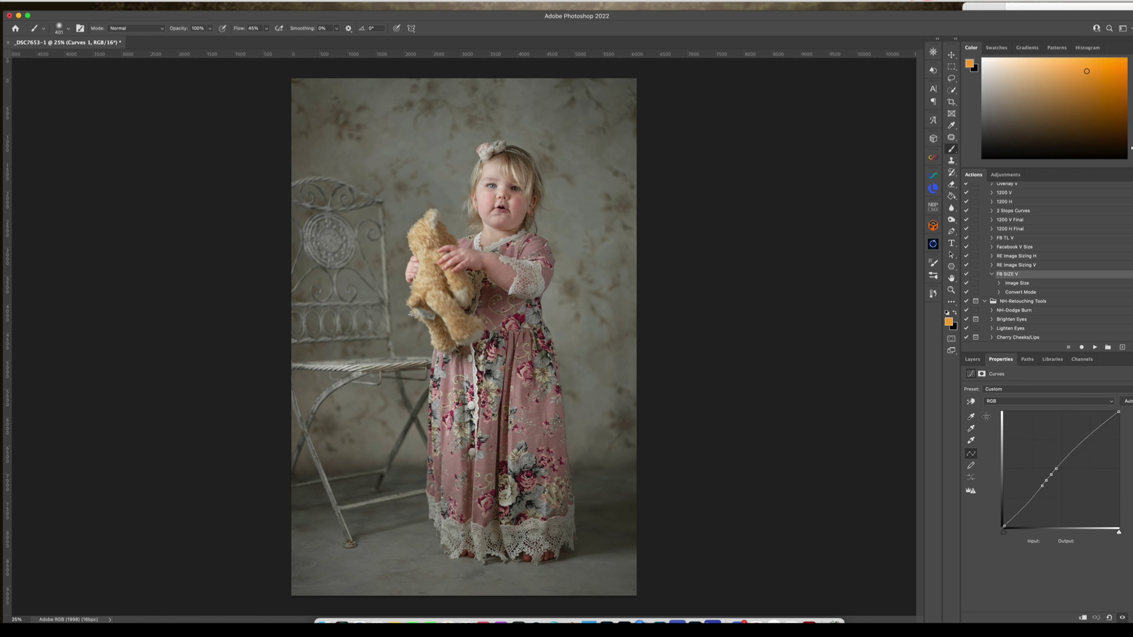
- Fine-tune the midtone points of the Curves layer and compare the photo with the layer hidden and shown
double_click(983, 415)
drag(1056, 471, 1056, 469)
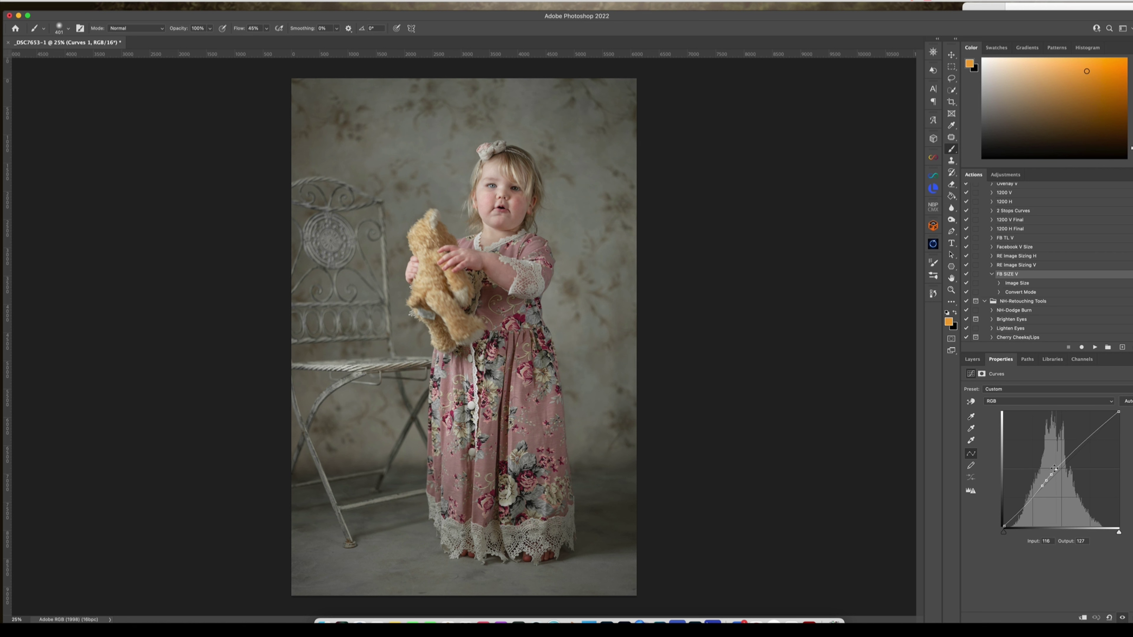
click(1051, 474)
drag(1055, 469, 1055, 470)
click(1047, 480)
drag(1047, 481, 1041, 486)
click(974, 361)
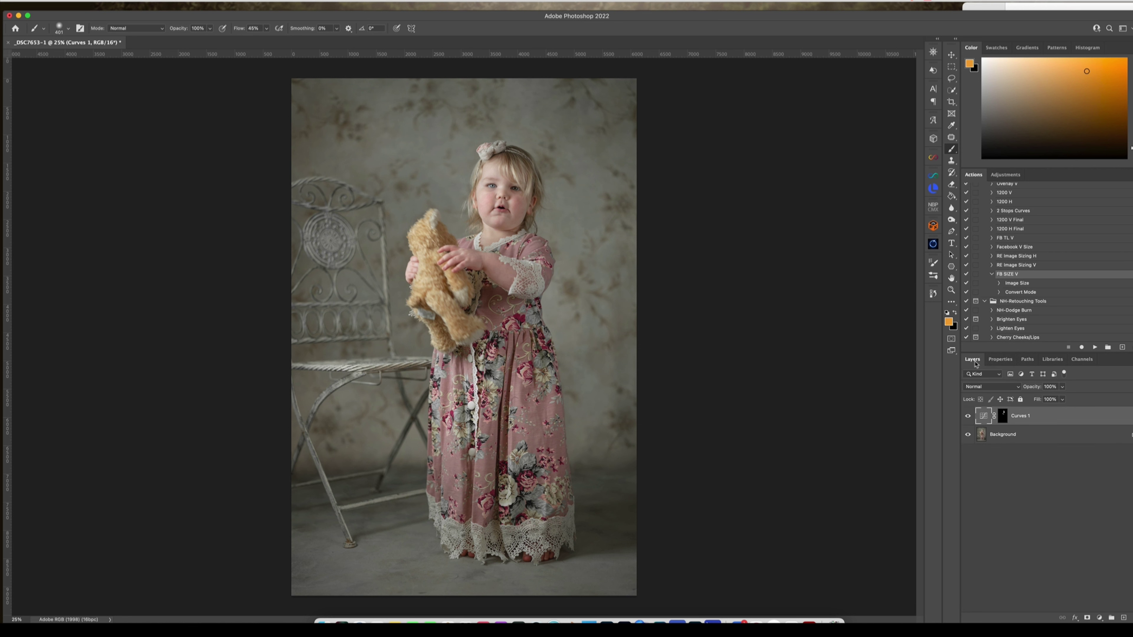
click(968, 415)
click(967, 415)
click(1004, 415)
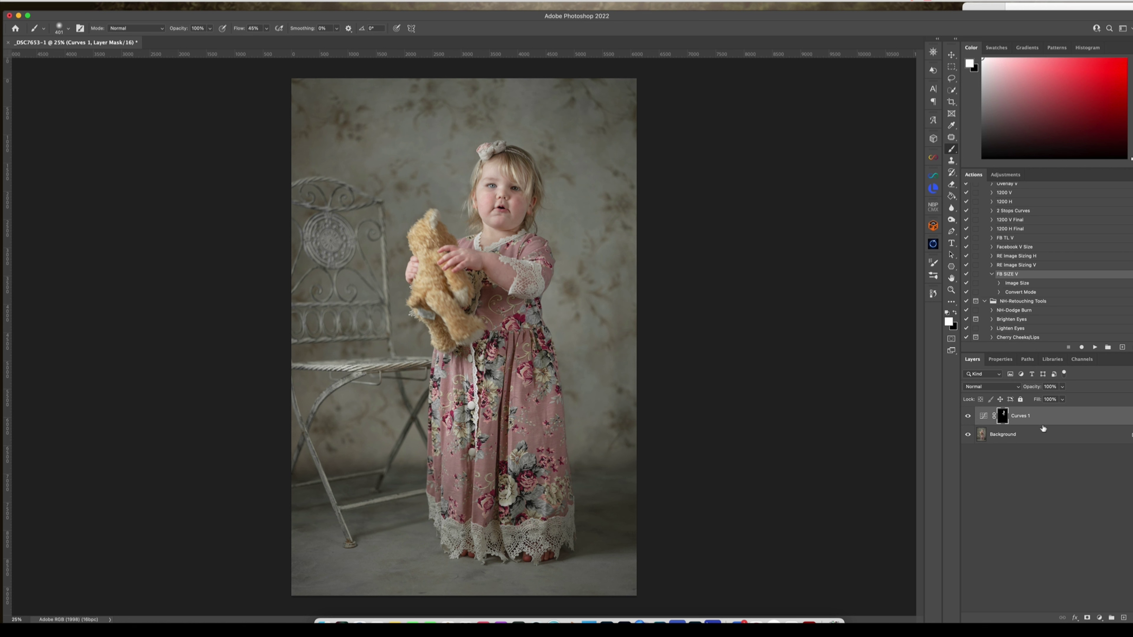
- Flatten and duplicate the image layer, and run the Frequency 16 bit retouching action on the duplicate
click(134, 2)
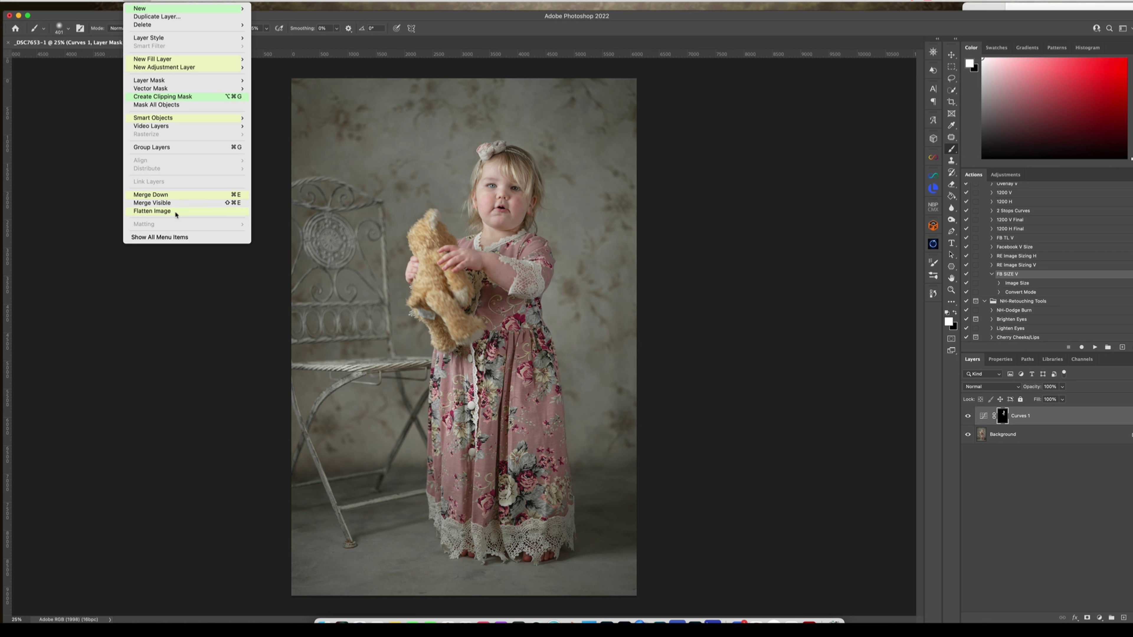
click(187, 210)
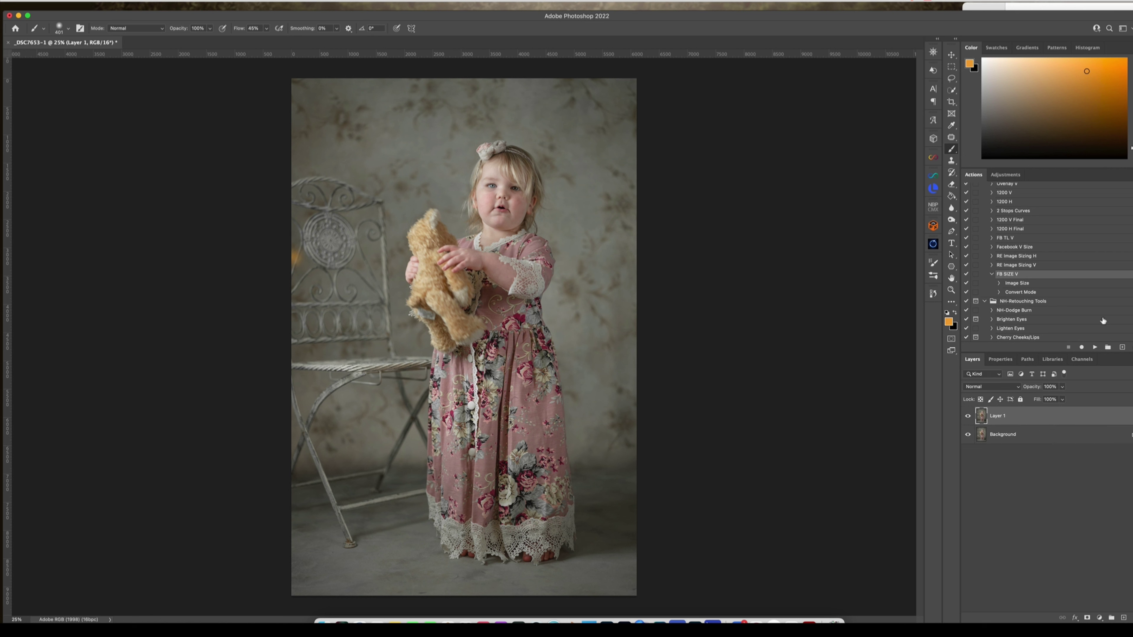
scroll(1080, 290, down, 4)
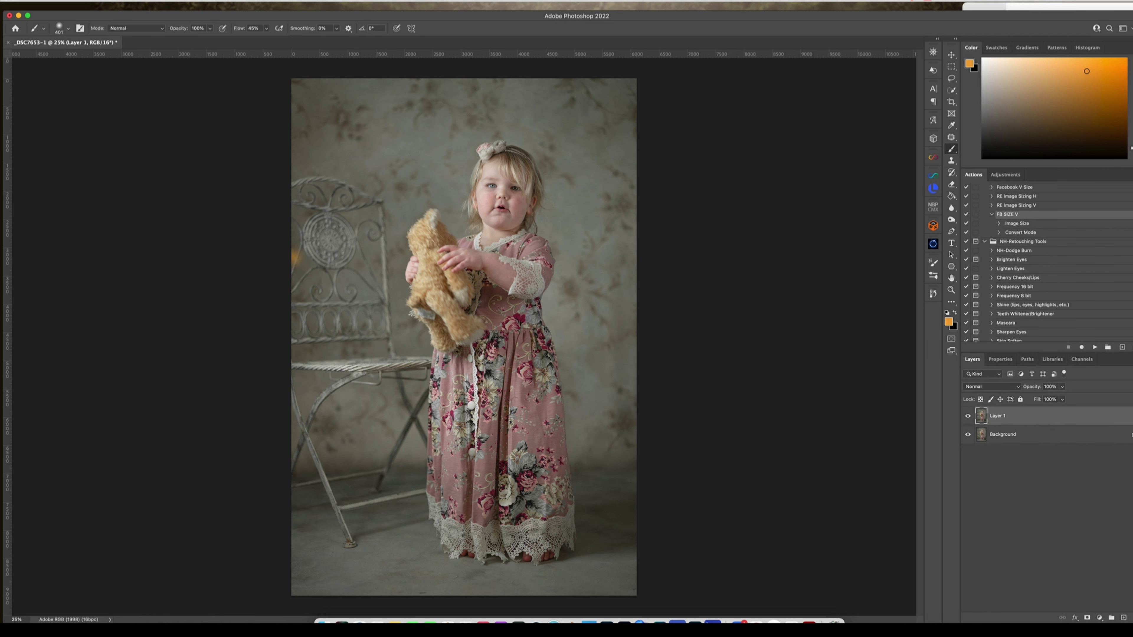
click(1047, 288)
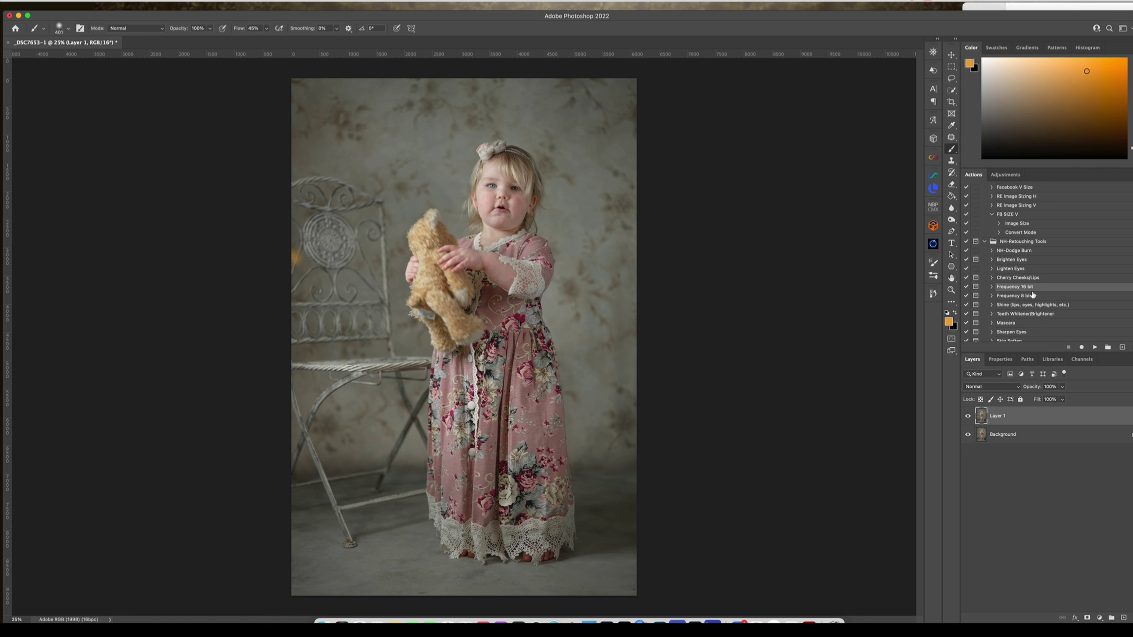
click(1096, 347)
click(806, 192)
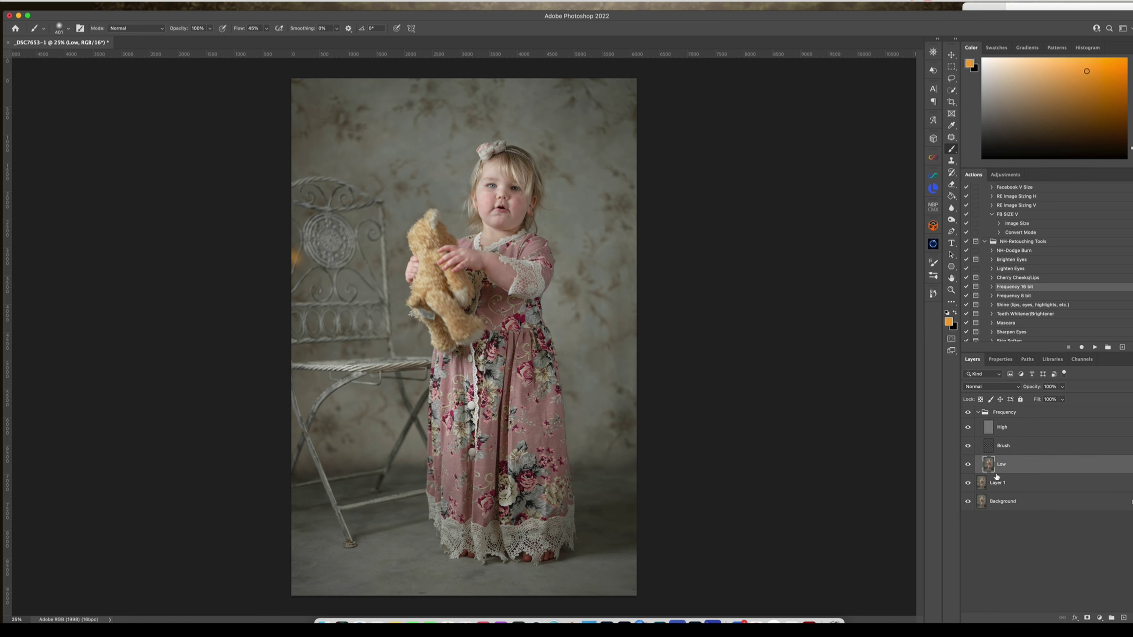
- Smooth the skin tones on the girl's face with the Mixer Brush on the Low layer, resizing the brush as needed
right_click(951, 149)
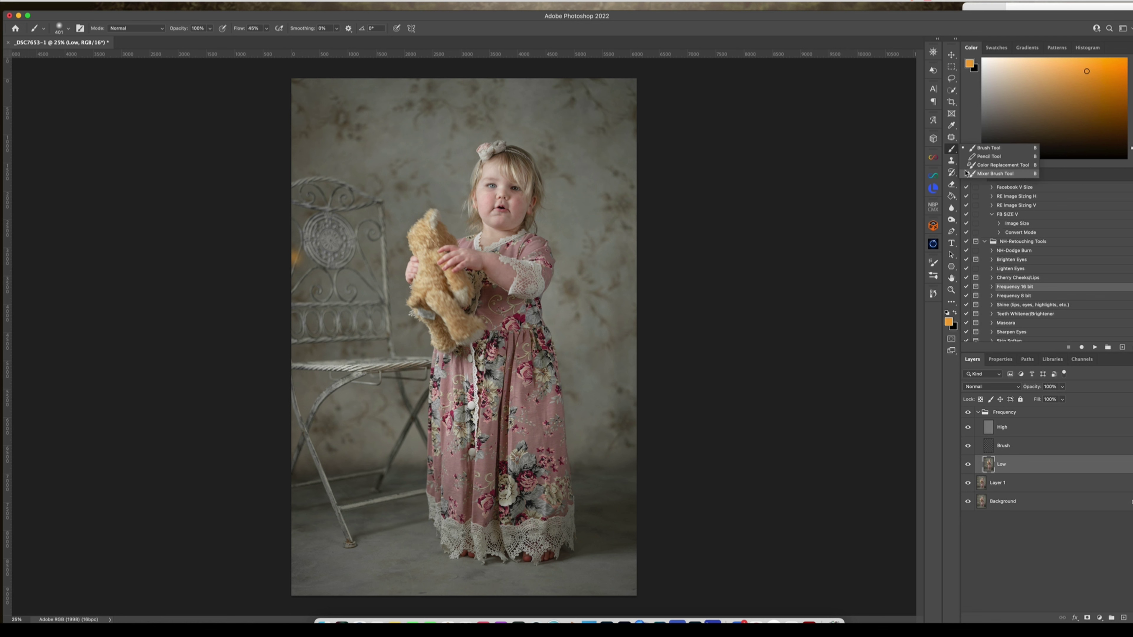
click(969, 177)
scroll(533, 250, up, 2)
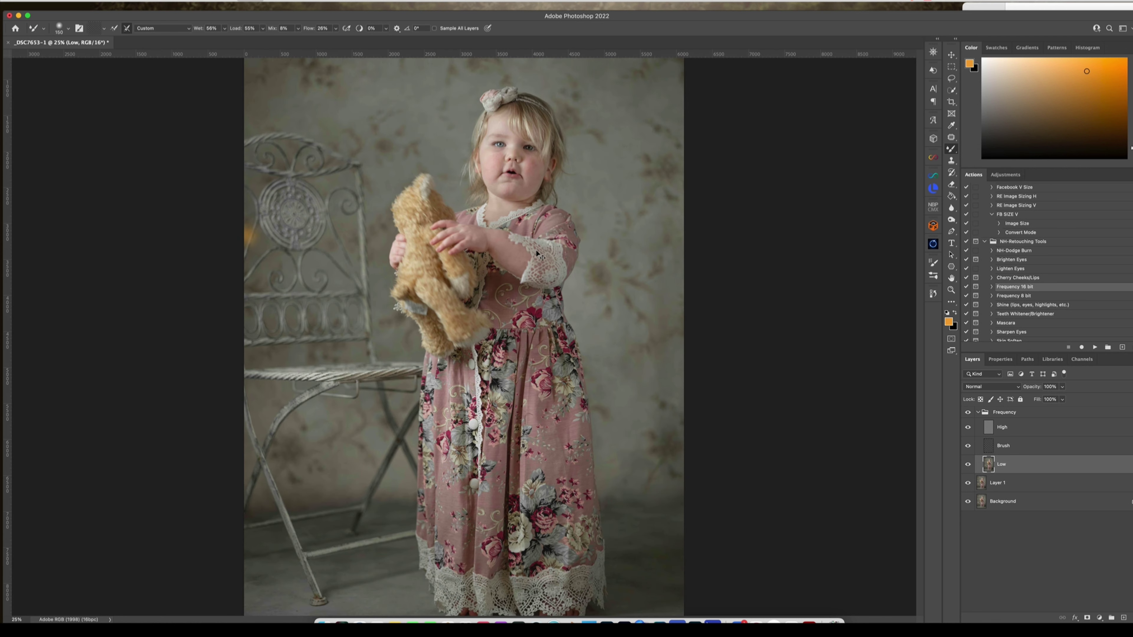
scroll(588, 219, up, 3)
scroll(588, 219, down, 1)
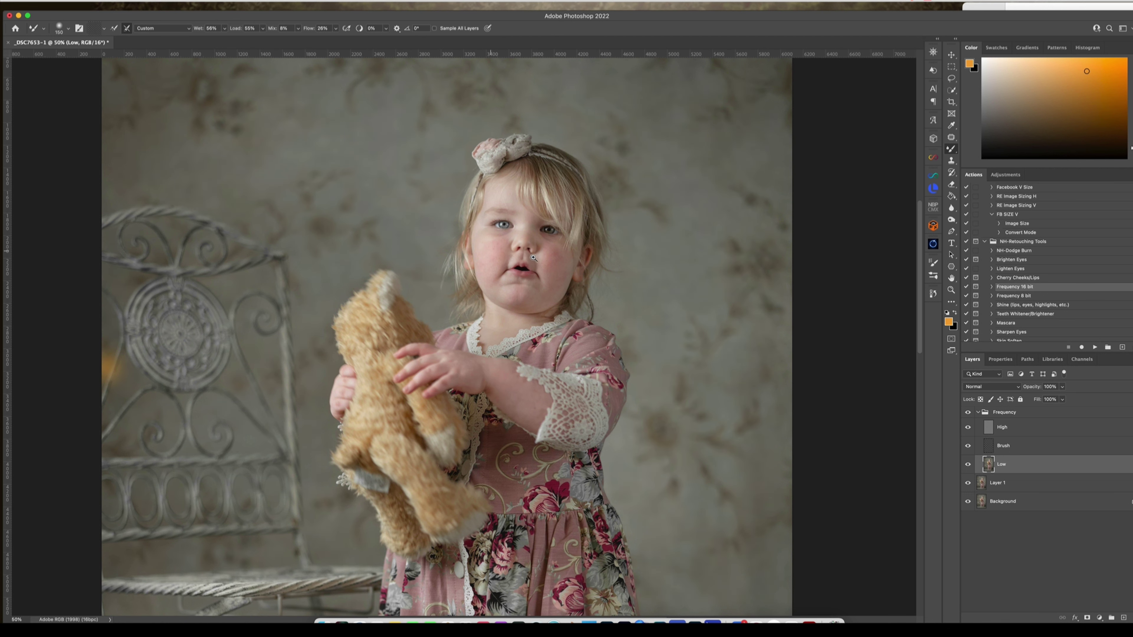
key(z)
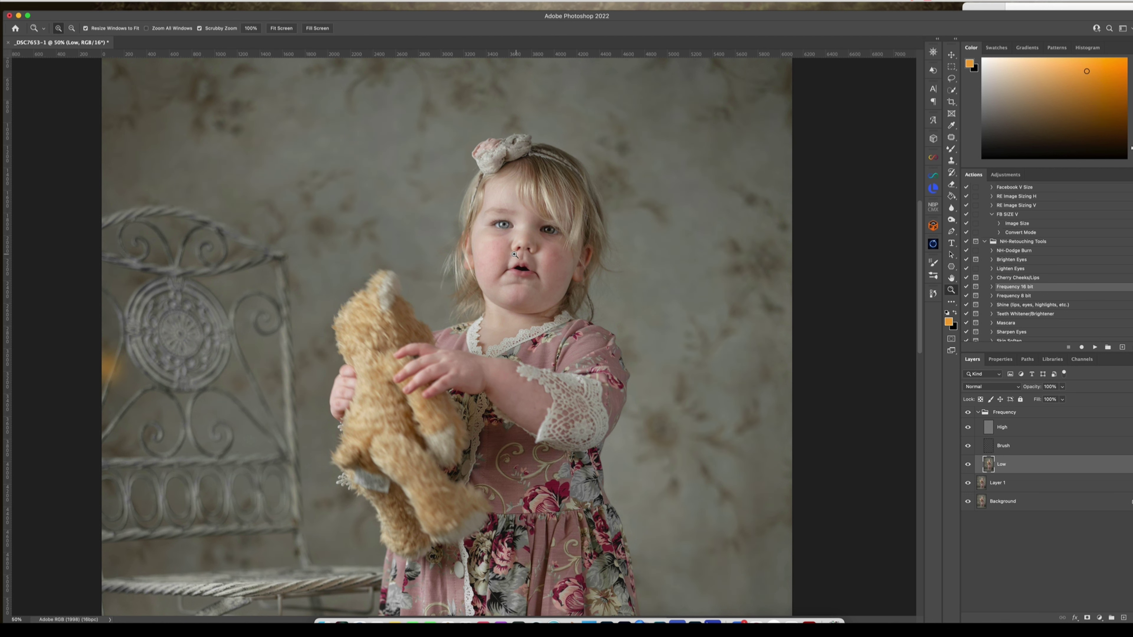
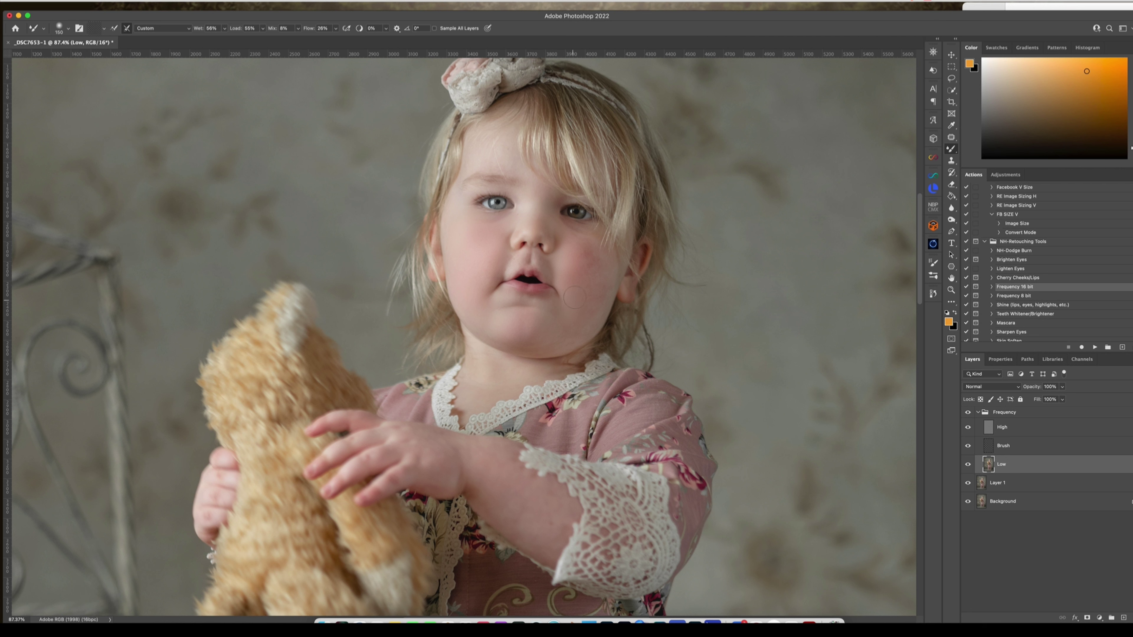
key(bracketright)
key(bracketright)
key(bracketleft)
key(bracketleft)
key(bracketright)
key(bracketright)
key(bracketleft)
key(bracketleft)
key(bracketright)
key(bracketright)
key(bracketright)
key(bracketright)
key(bracketright)
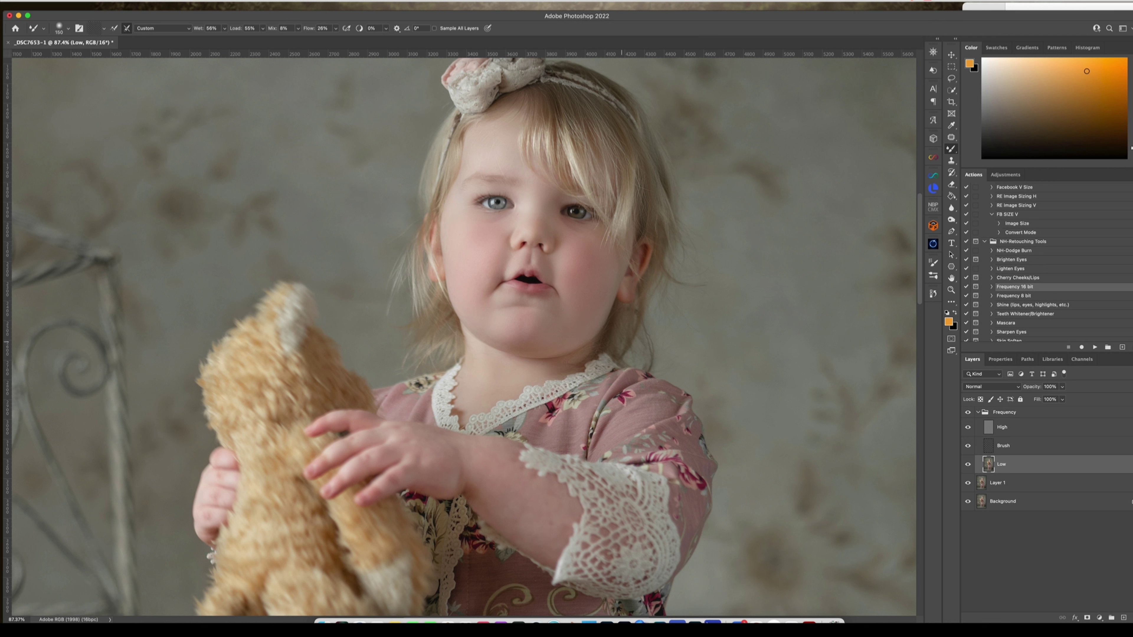
- Continue blending the girl's skin on the Low layer with the Mixer Brush, finishing with a smaller brush size
key(super+minus)
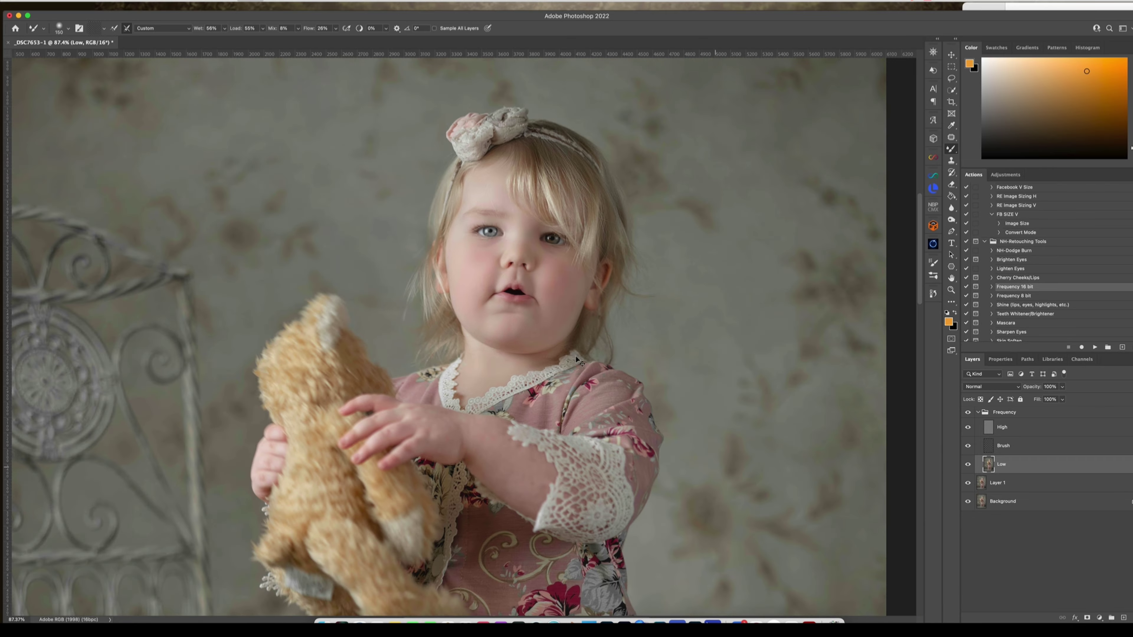
key(super+minus)
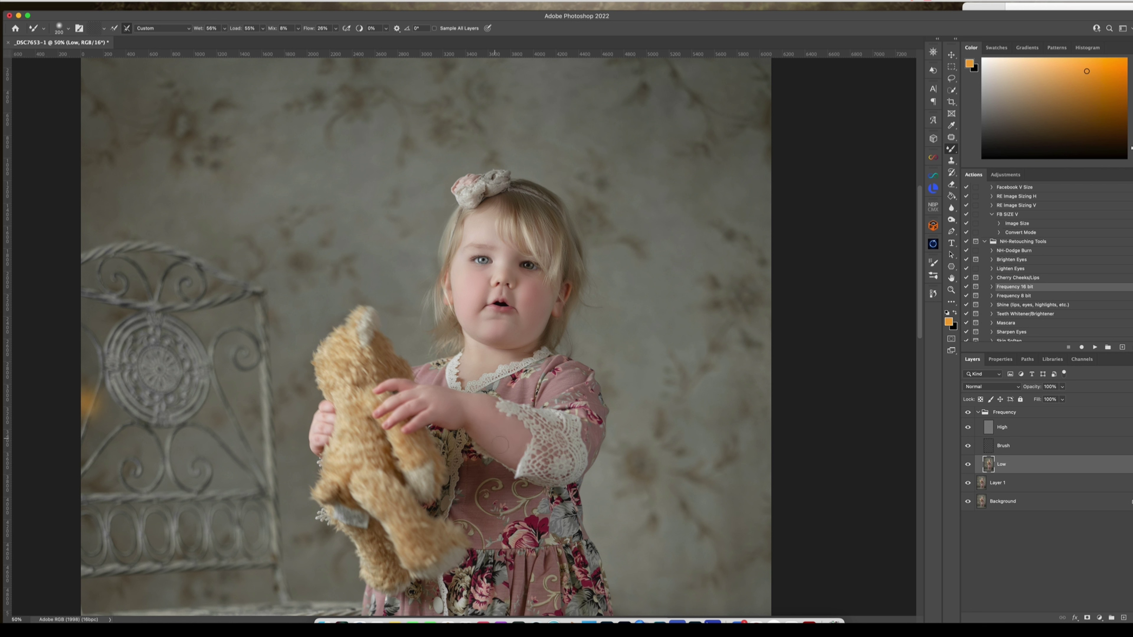
key(bracketleft)
key(bracketleft)
key(bracketleft)
key(bracketleft)
key(bracketleft)
scroll(663, 260, down, 3)
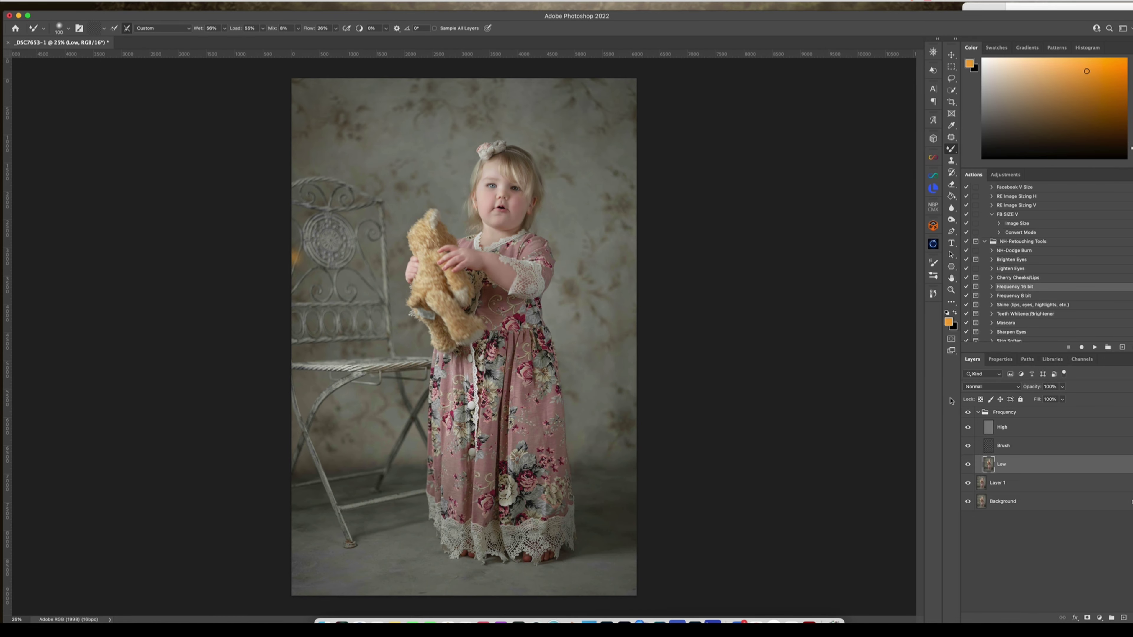
- Collapse the Frequency group and compare the photo with the skin smoothing hidden and shown
click(977, 413)
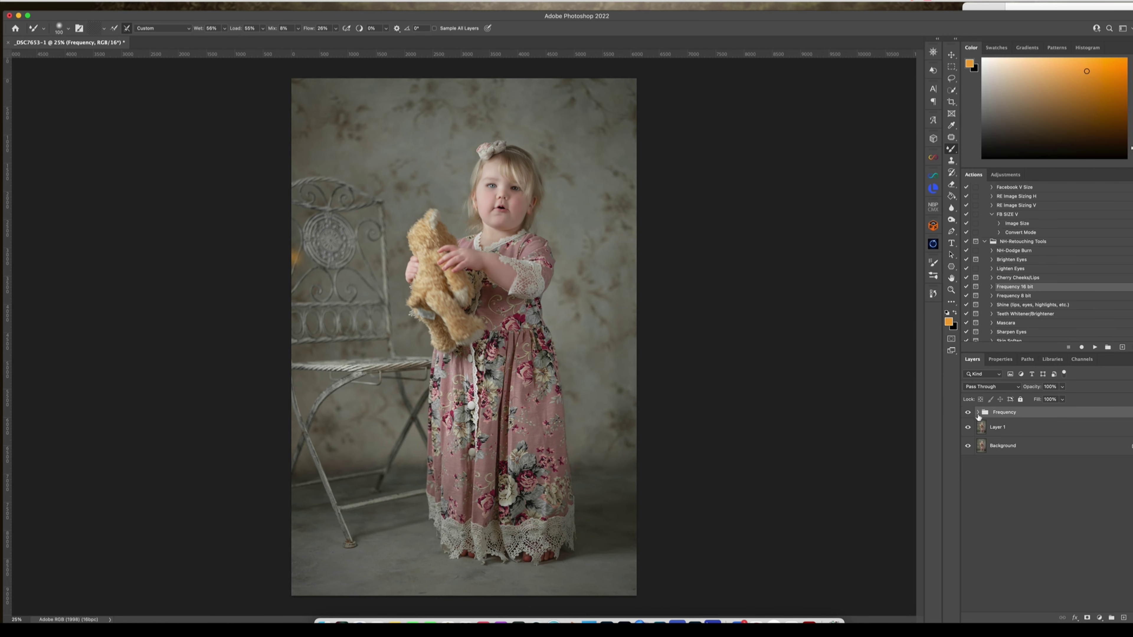
click(969, 412)
click(968, 412)
click(968, 412)
click(968, 412)
- Lower the opacity of the Frequency group slightly and flatten the image
click(1062, 399)
drag(1061, 399, 1049, 400)
click(977, 412)
click(134, 1)
click(206, 214)
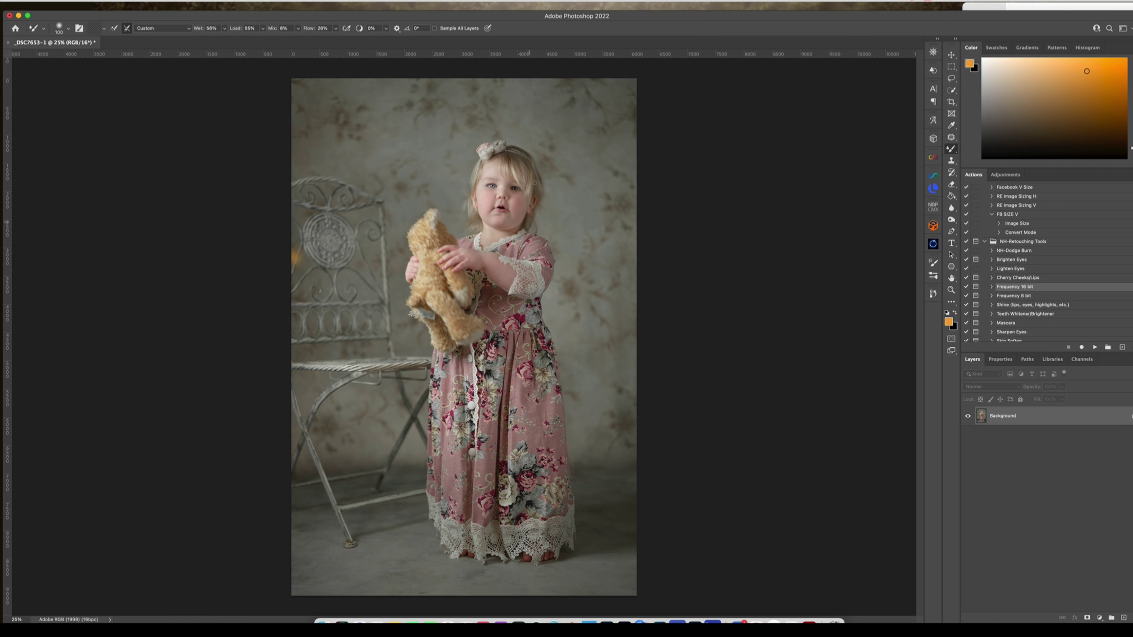
- Run the NH-Dodge Burn retouching action and make its Dodge layer mask active
click(1017, 251)
click(1096, 346)
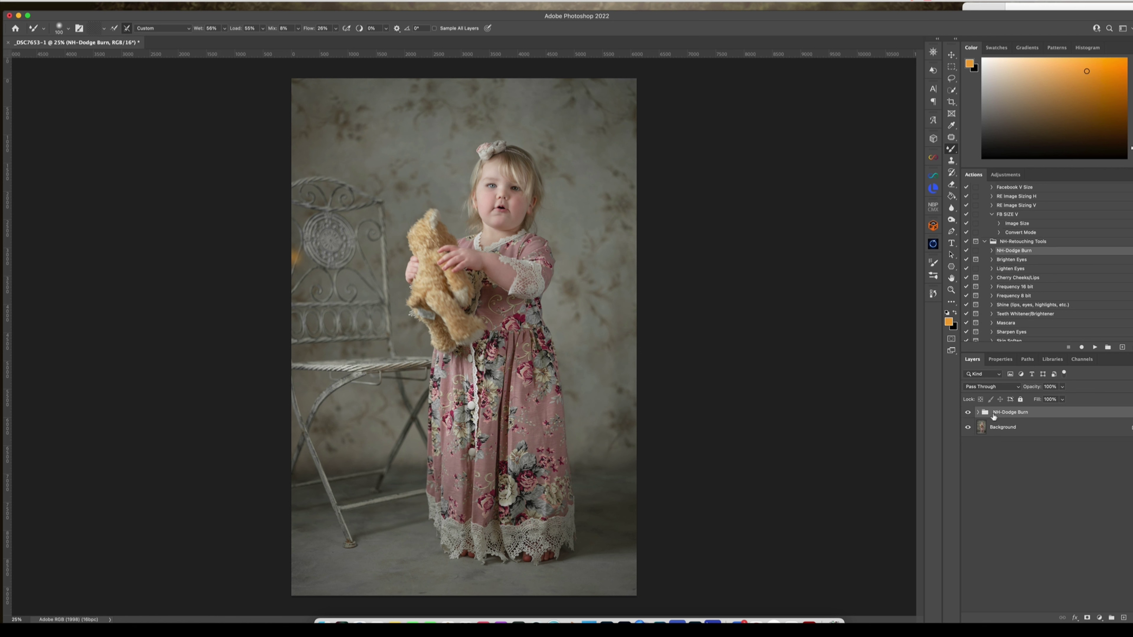
click(1011, 428)
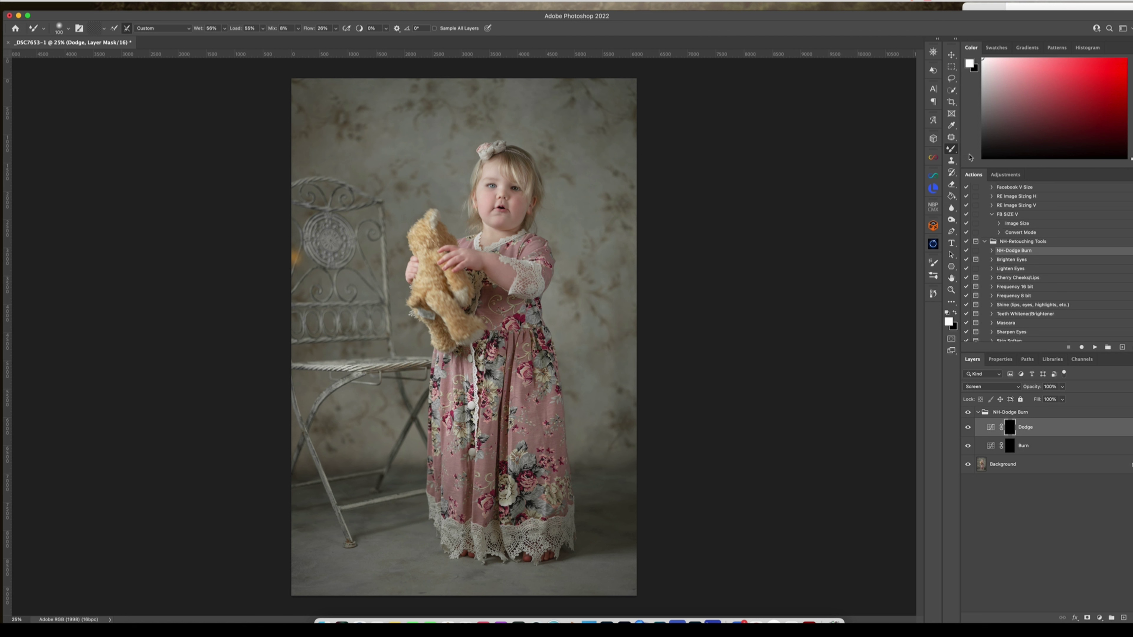
- Switch from the Mixer Brush to the regular Brush tool and reduce its flow to a very low percentage
right_click(953, 149)
click(974, 149)
click(267, 28)
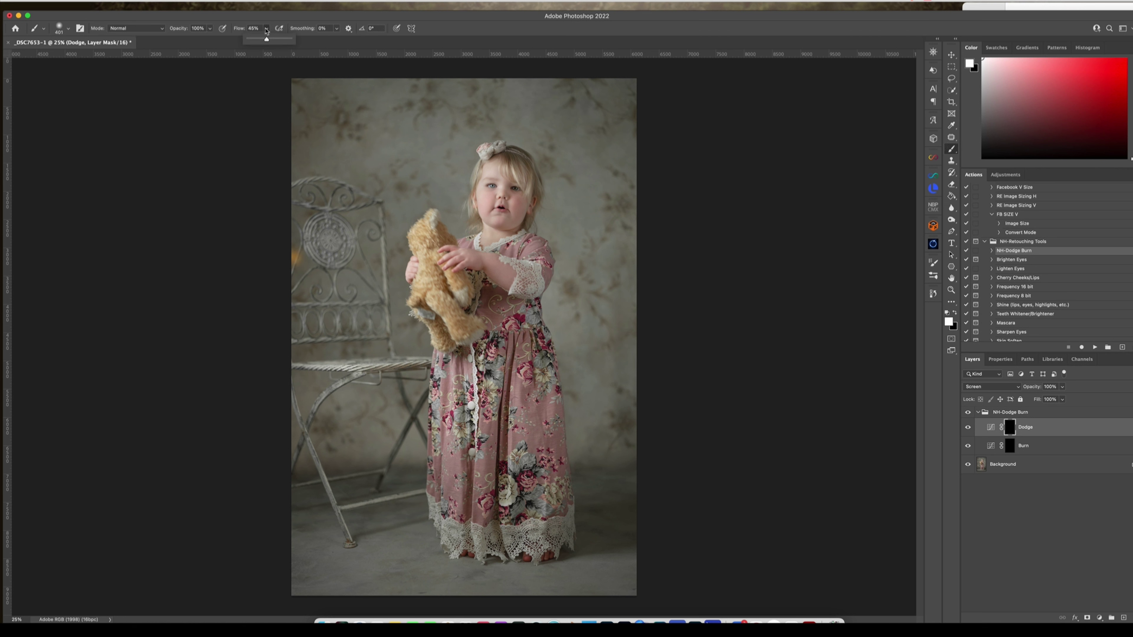
drag(267, 41, 249, 40)
key(super+equal)
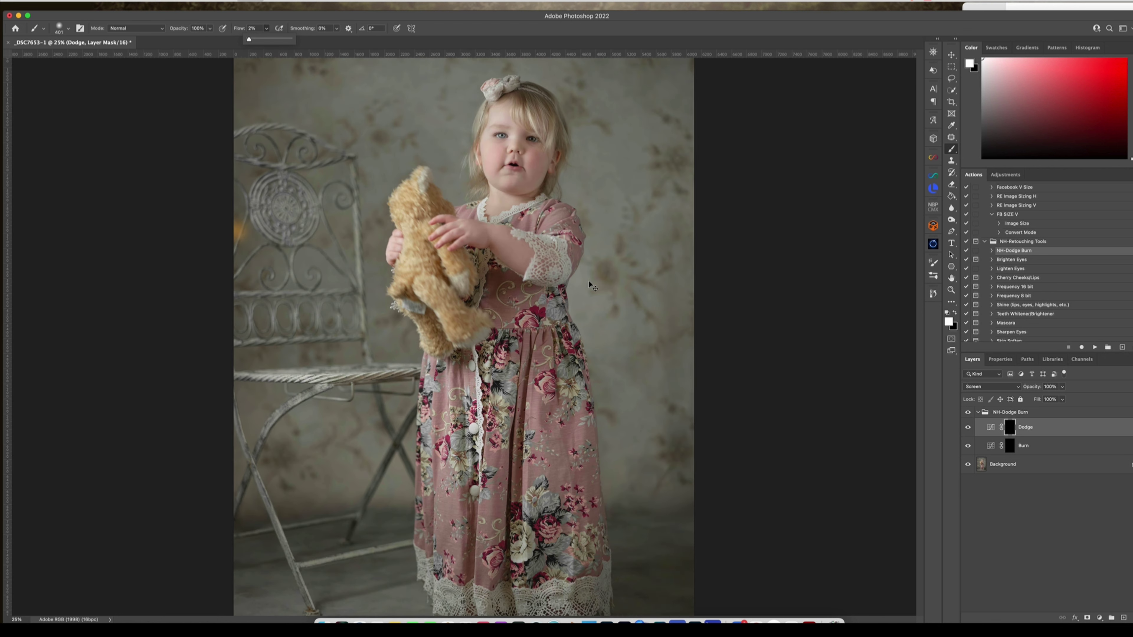
- Paint white on the Dodge mask to lighten the shadows around the girl's eyes, nose, mouth and chin, resizing the brush as needed
drag(596, 157, 572, 371)
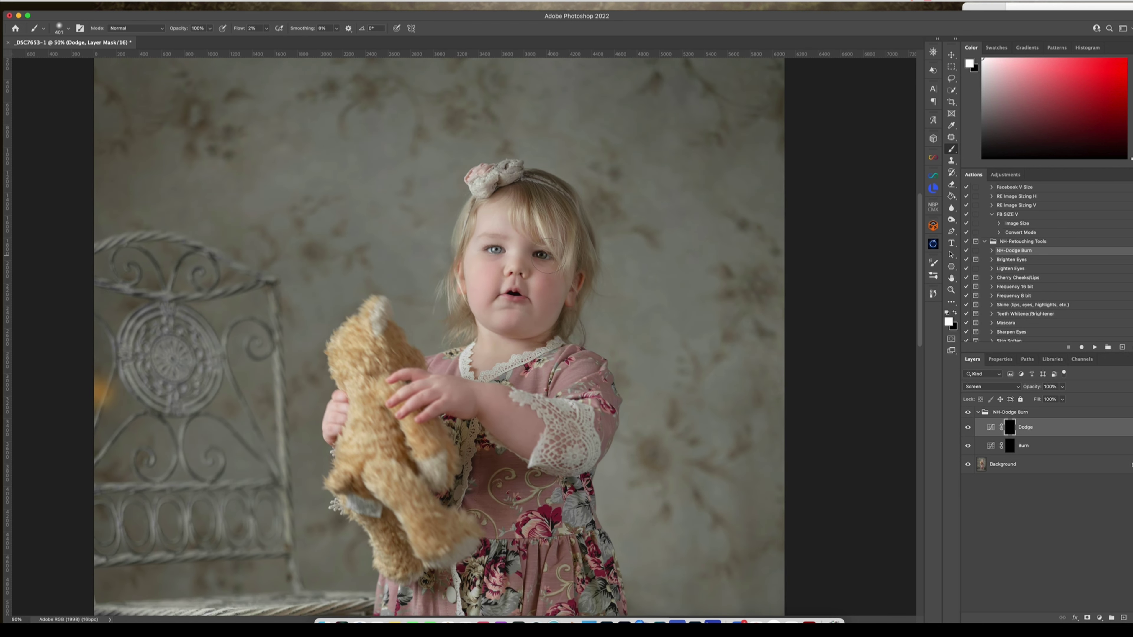
drag(548, 259, 532, 240)
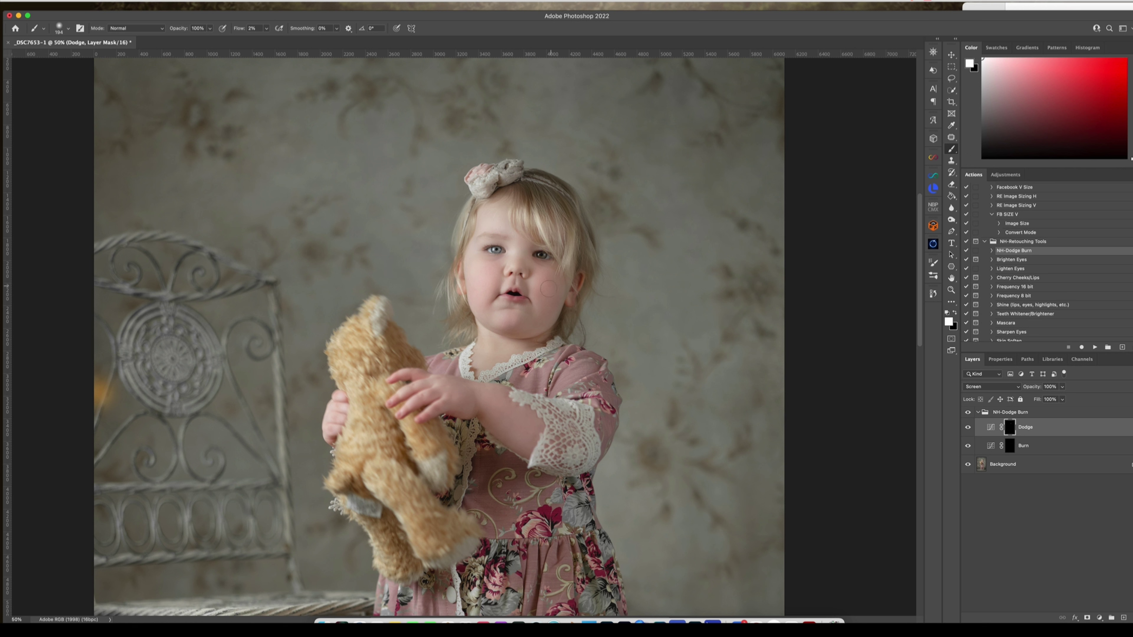
key(bracketright)
key(bracketright)
drag(515, 278, 499, 257)
drag(494, 262, 474, 264)
drag(518, 267, 508, 267)
drag(522, 300, 517, 301)
drag(516, 320, 535, 320)
ctrl+alt+drag(552, 291, 574, 291)
- Continue dodging finer areas of the girl's face on the Dodge mask with a progressively smaller brush
key(super+plus)
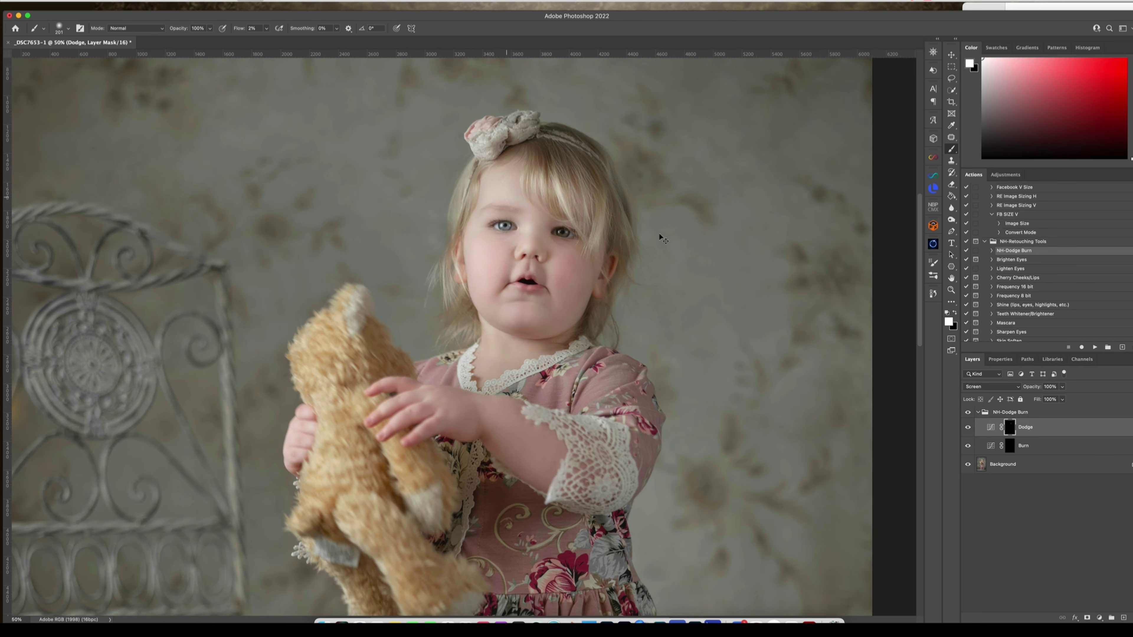
key(super+plus)
drag(614, 205, 558, 316)
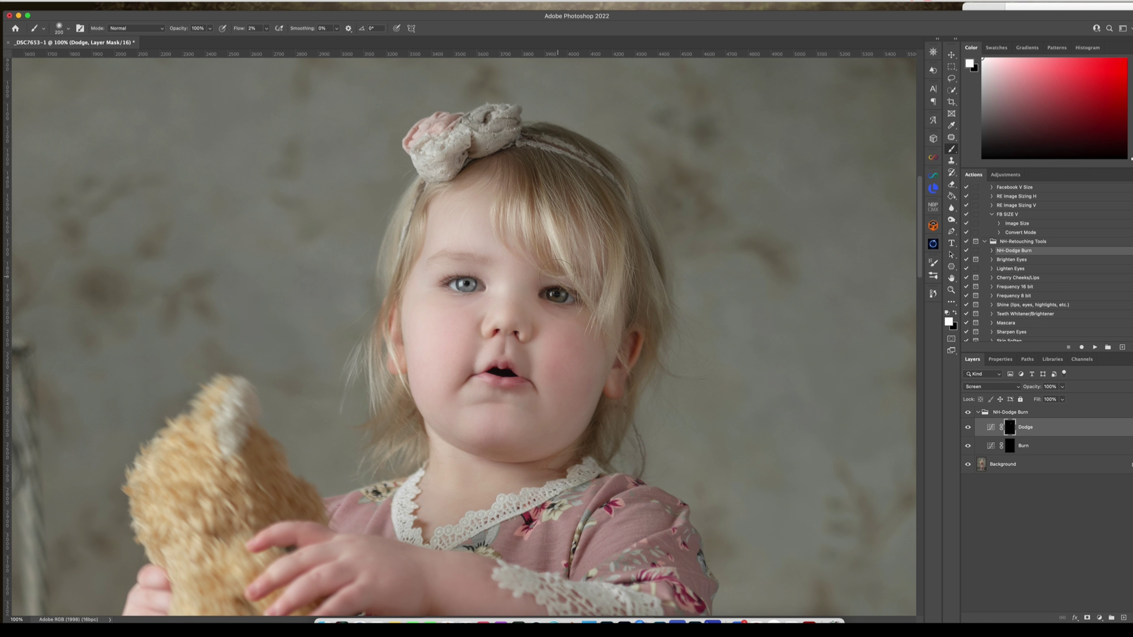
key(bracketleft)
key(bracketleft)
key(bracketleft)
key(bracketleft)
key(bracketleft)
key(bracketleft)
- Compare the portrait with the NH-Dodge Burn group hidden and shown, both close up and from farther out
click(976, 412)
click(969, 412)
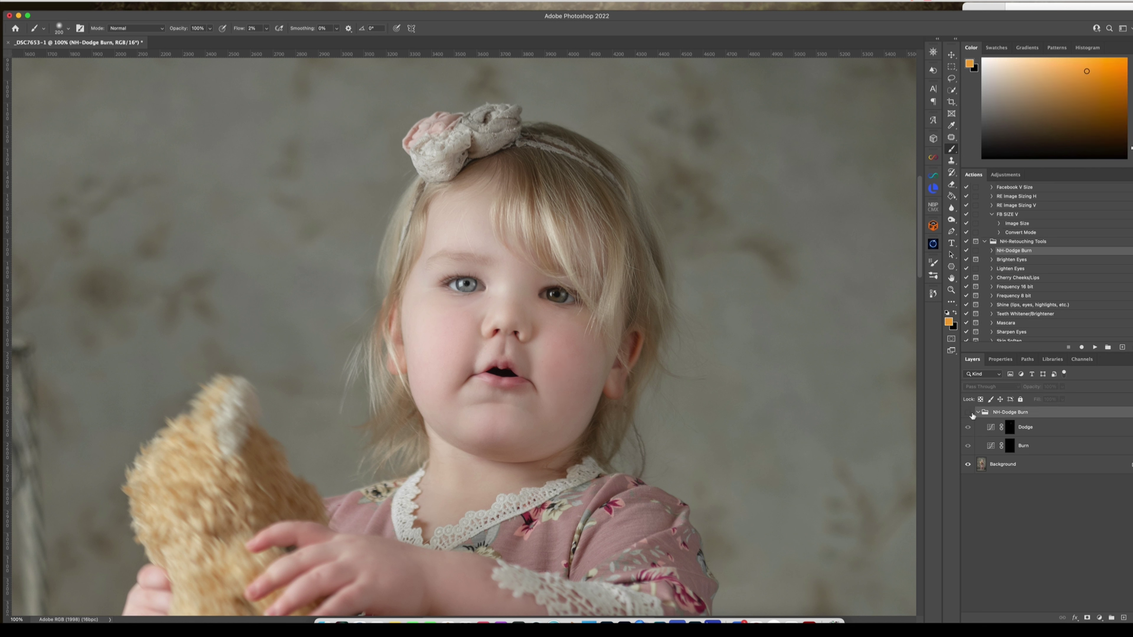
click(969, 413)
click(968, 413)
key(super+minus)
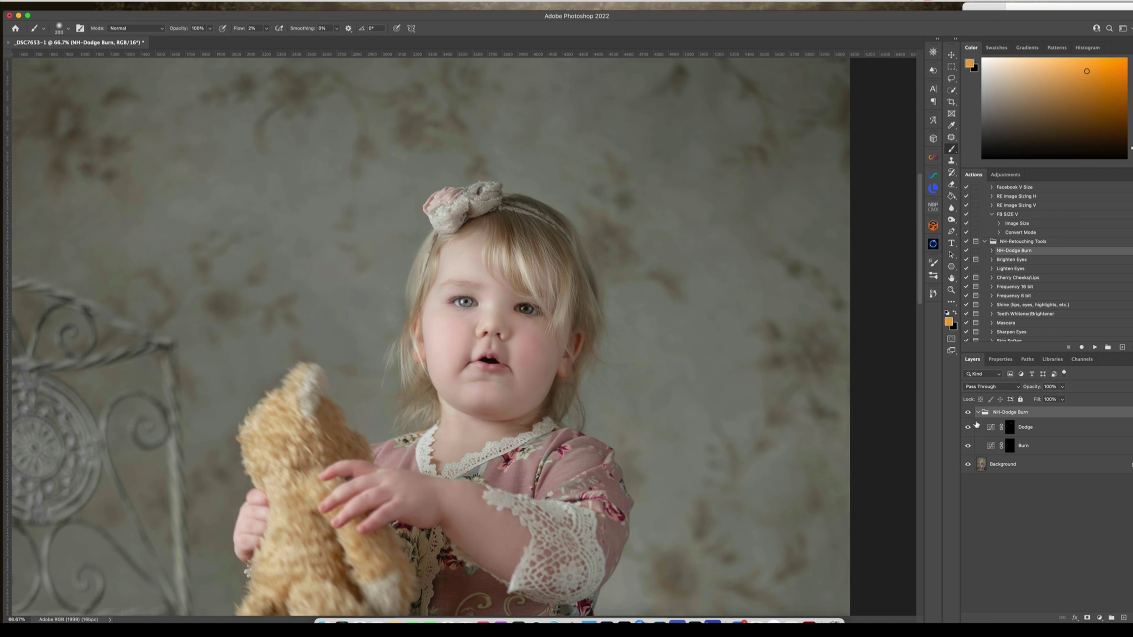
click(967, 412)
click(967, 412)
- Flatten the image and add a new empty layer set to the Overlay blend mode
click(138, 1)
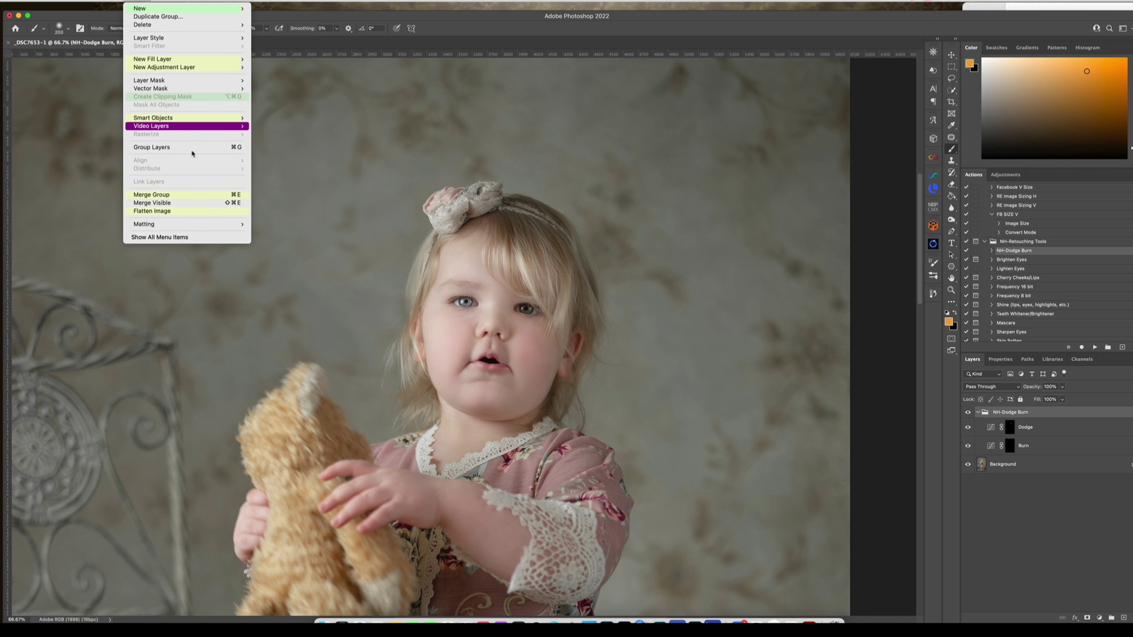
click(151, 211)
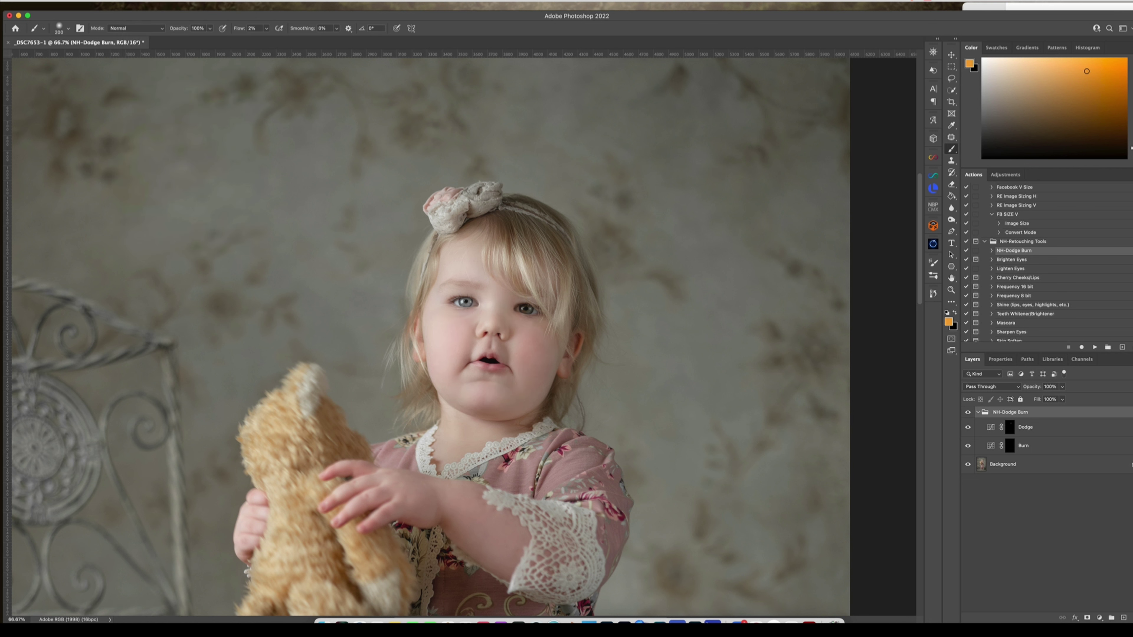
click(1123, 617)
click(988, 387)
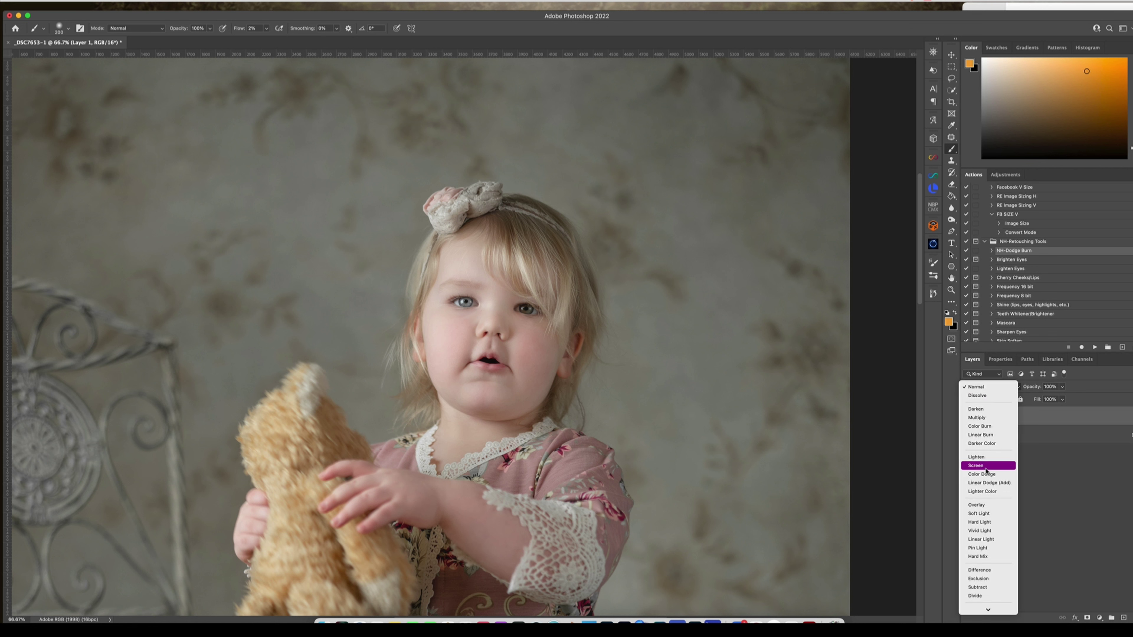
click(985, 509)
- Sample the gray of the girl's lighter eye, raise the brush flow to 43%, and paint it over the darker iris
key(super+1)
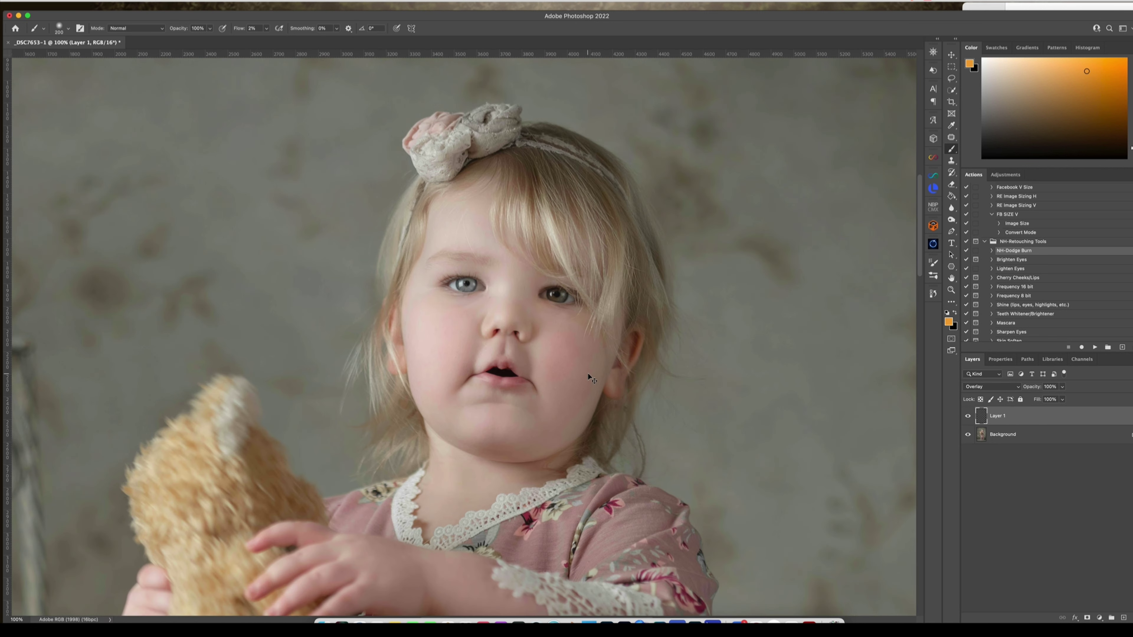
key(super+equal)
alt+click(483, 228)
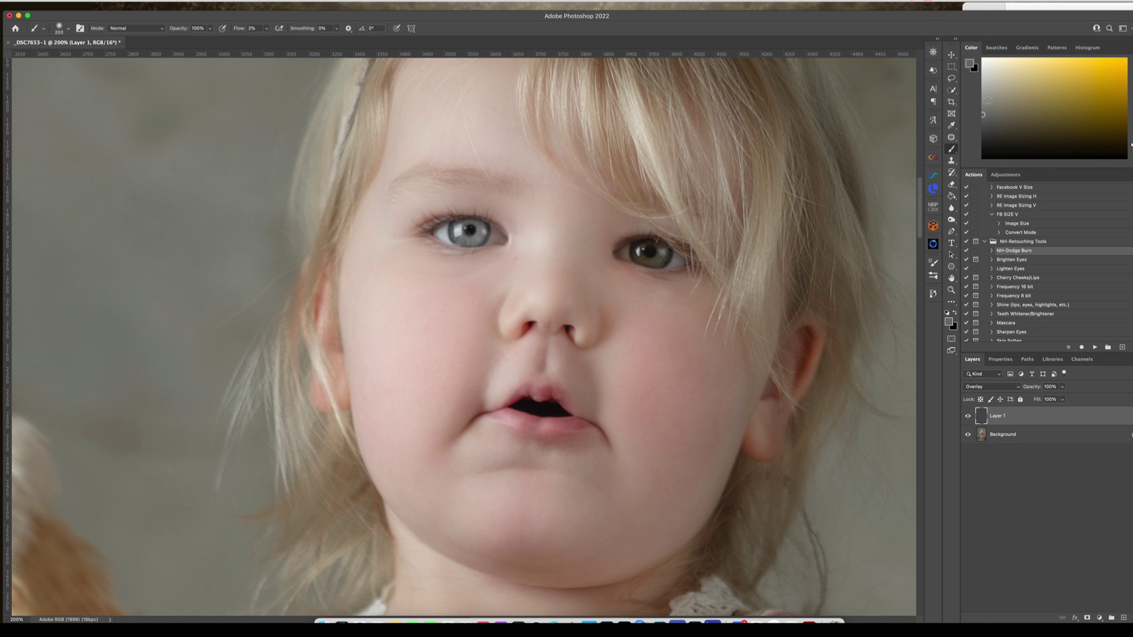
mouse_move(683, 262)
mouse_down()
mouse_move(599, 284)
mouse_move(611, 283)
mouse_up()
drag(267, 28, 284, 41)
click(665, 257)
mouse_move(662, 251)
mouse_down()
mouse_move(636, 250)
mouse_move(658, 261)
mouse_move(665, 251)
mouse_move(659, 260)
mouse_move(625, 251)
mouse_move(663, 260)
mouse_up()
- Choose a near-white colour and brighten the irises on the Overlay layer with small strokes, mainly on the darker eye
click(990, 65)
drag(661, 260, 635, 257)
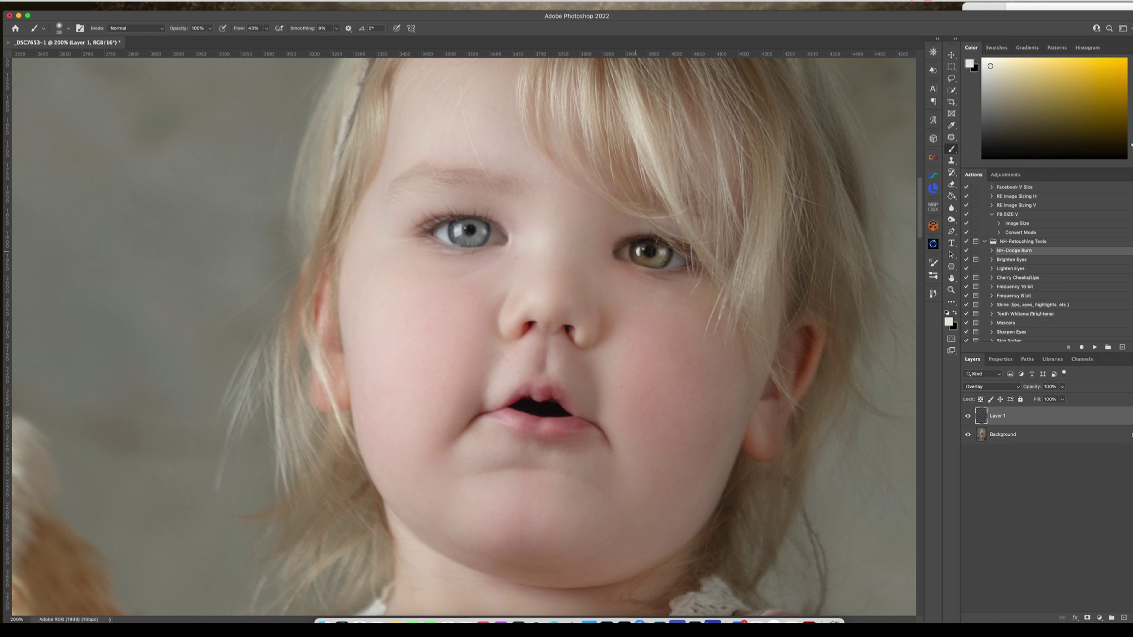
mouse_move(667, 259)
mouse_down()
mouse_move(637, 251)
mouse_move(662, 263)
mouse_up()
key(bracketleft)
drag(476, 239, 481, 232)
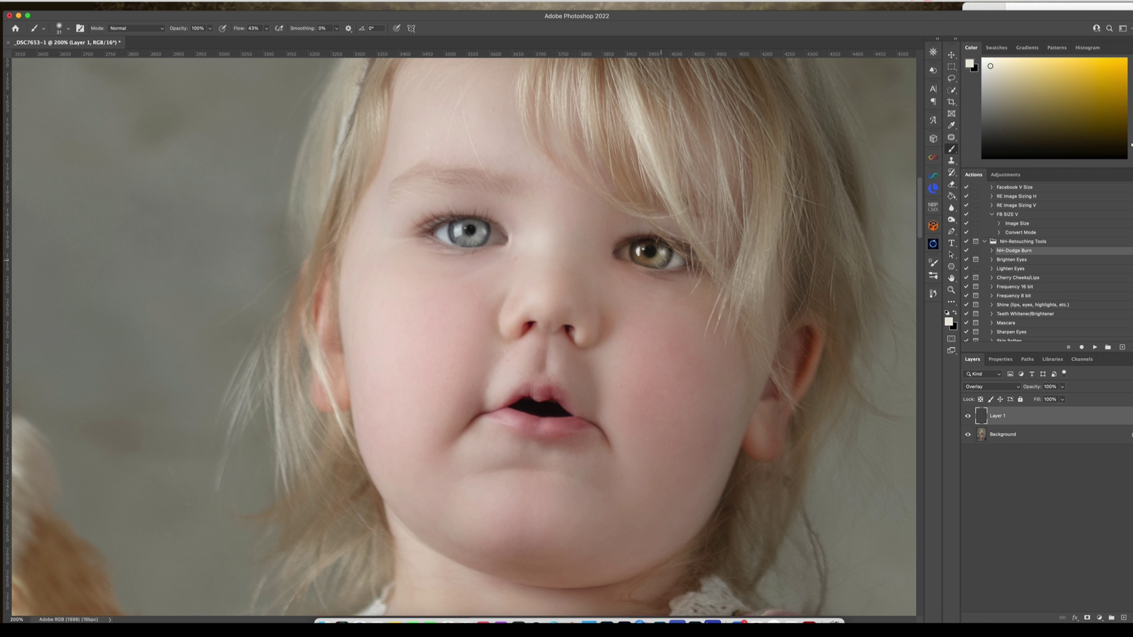
mouse_move(660, 261)
mouse_down()
mouse_move(639, 244)
mouse_move(628, 256)
mouse_up()
- Set the opacity of the Overlay eye layer to 80%
key(super+minus)
key(super+minus)
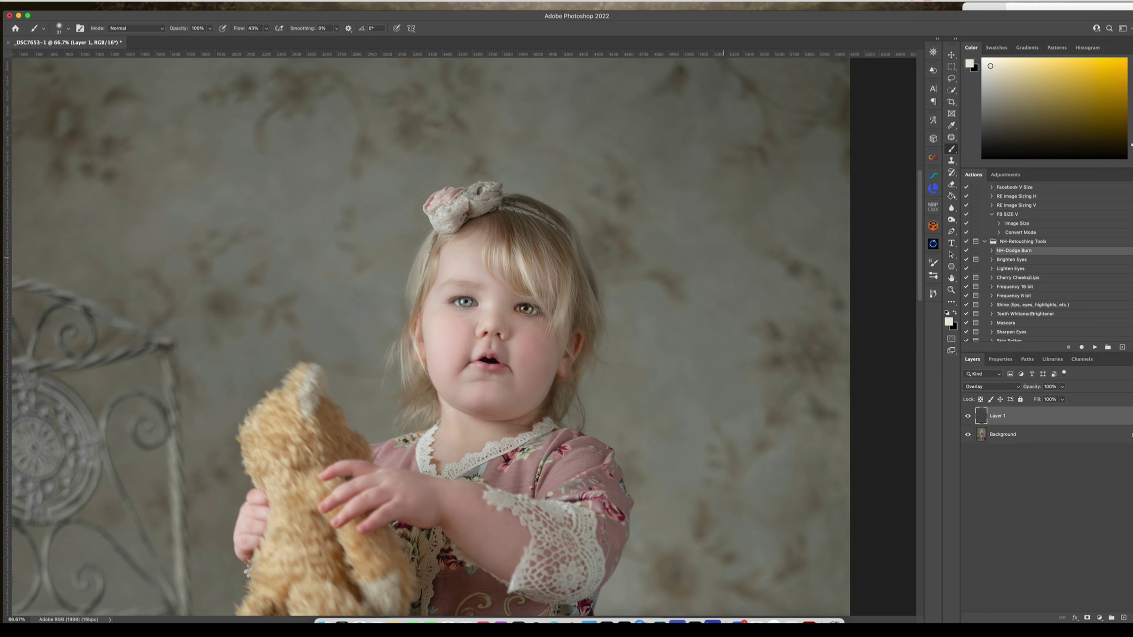
mouse_move(1058, 390)
mouse_down()
mouse_move(1064, 399)
mouse_move(1044, 402)
mouse_up()
drag(1046, 401, 1046, 403)
- Add a Selective Color adjustment layer and set the Blacks range to Black -9 and Yellow -1
click(1100, 618)
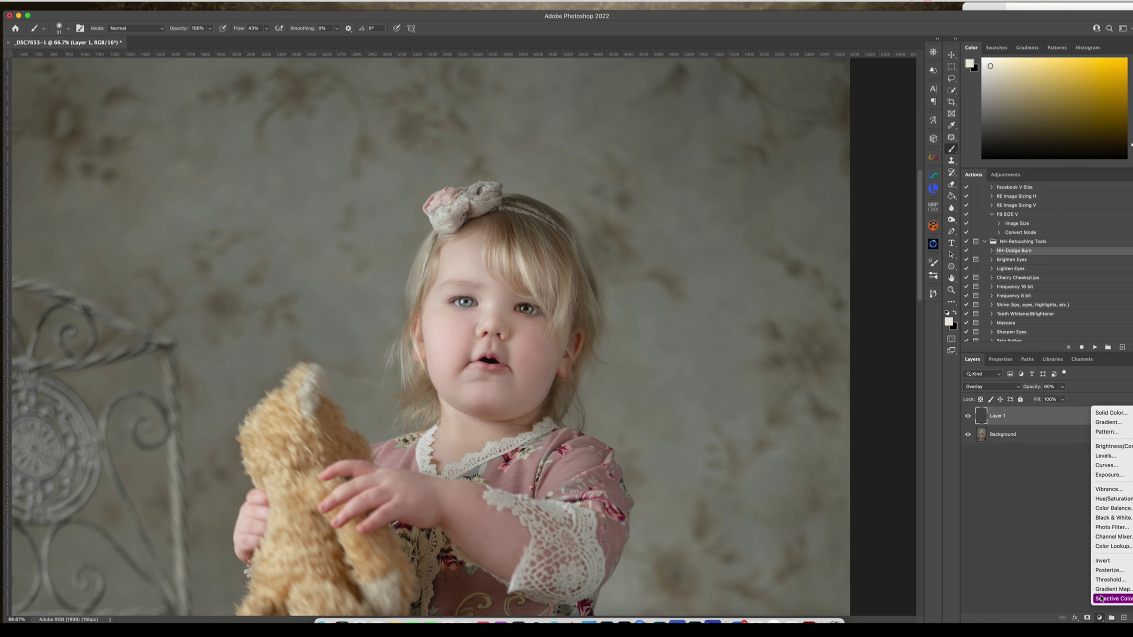
click(1101, 599)
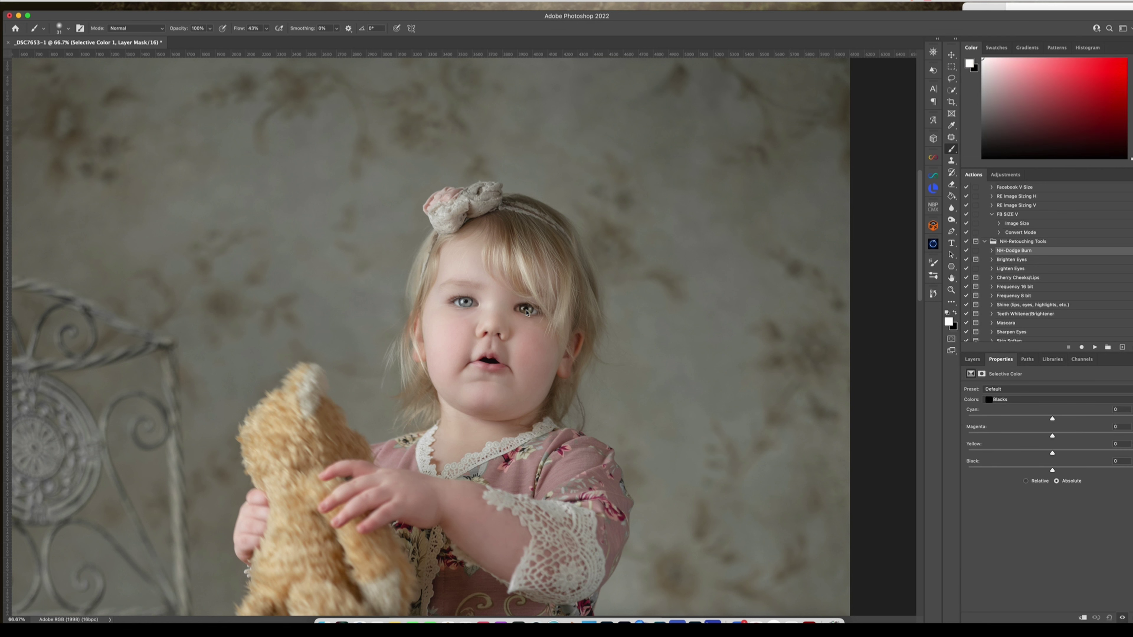
key(z)
drag(534, 305, 575, 311)
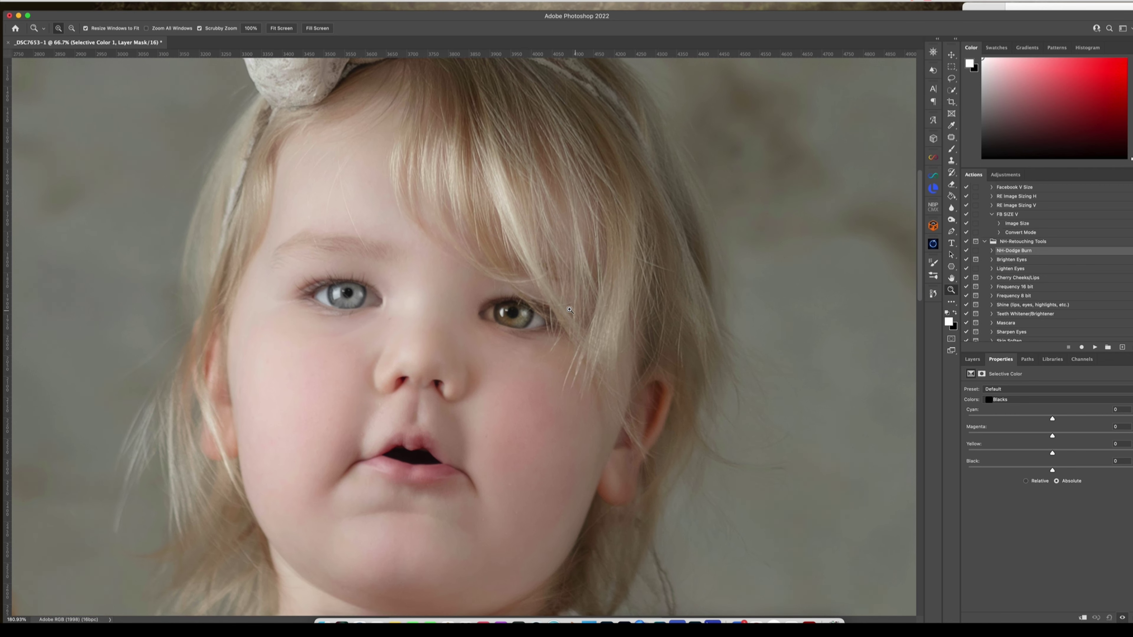
key(b)
drag(1053, 471, 1045, 473)
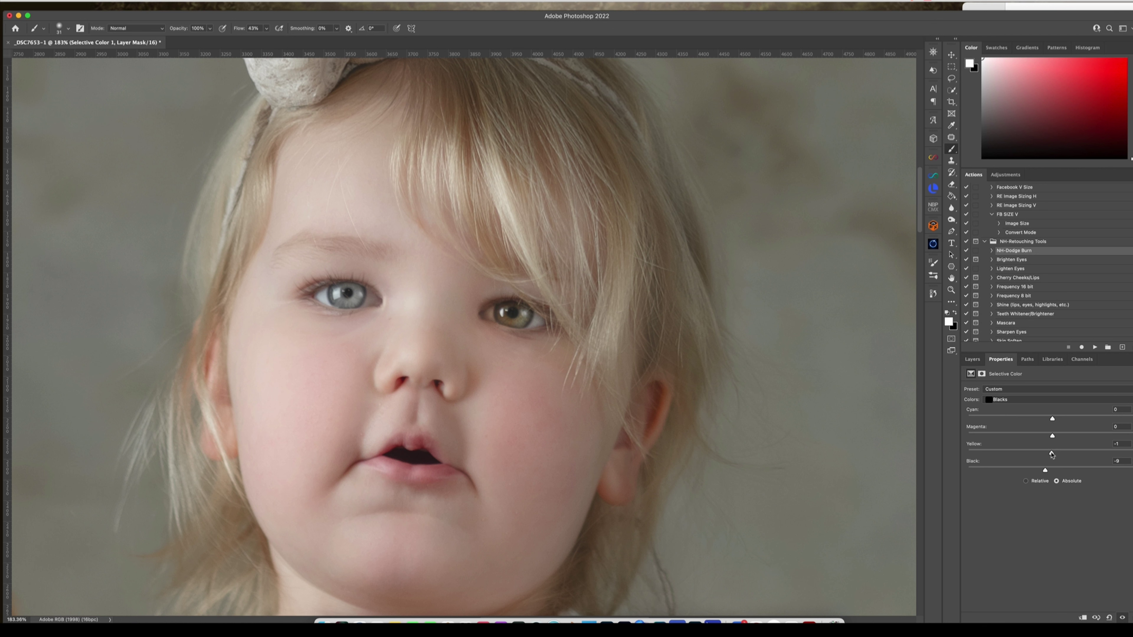
- Invert the Selective Color mask and paint the adjustment back in over the darker iris, checking both eyes at different magnifications
click(973, 359)
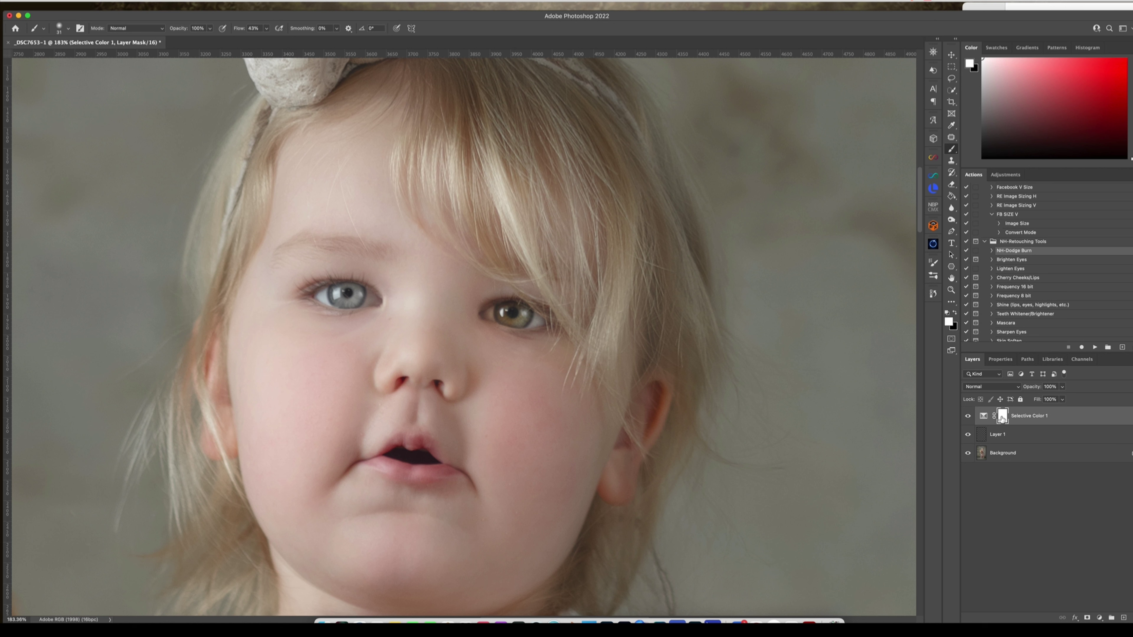
key(super+i)
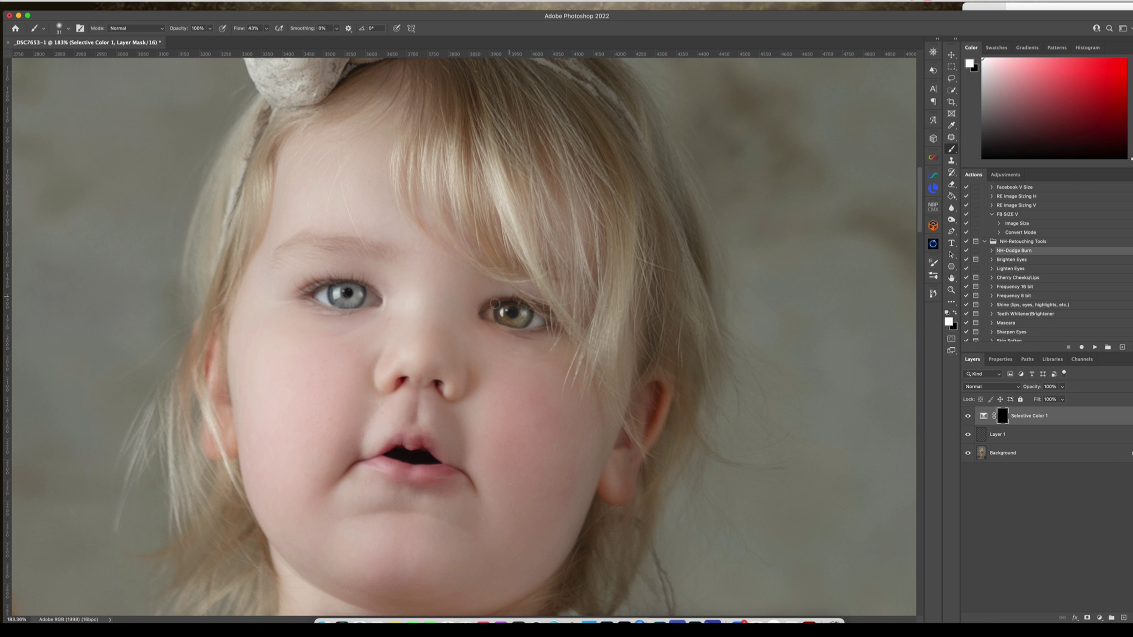
mouse_move(504, 309)
mouse_down()
mouse_move(513, 311)
mouse_move(503, 309)
mouse_up()
key(super+minus)
key(super+minus)
key(super+minus)
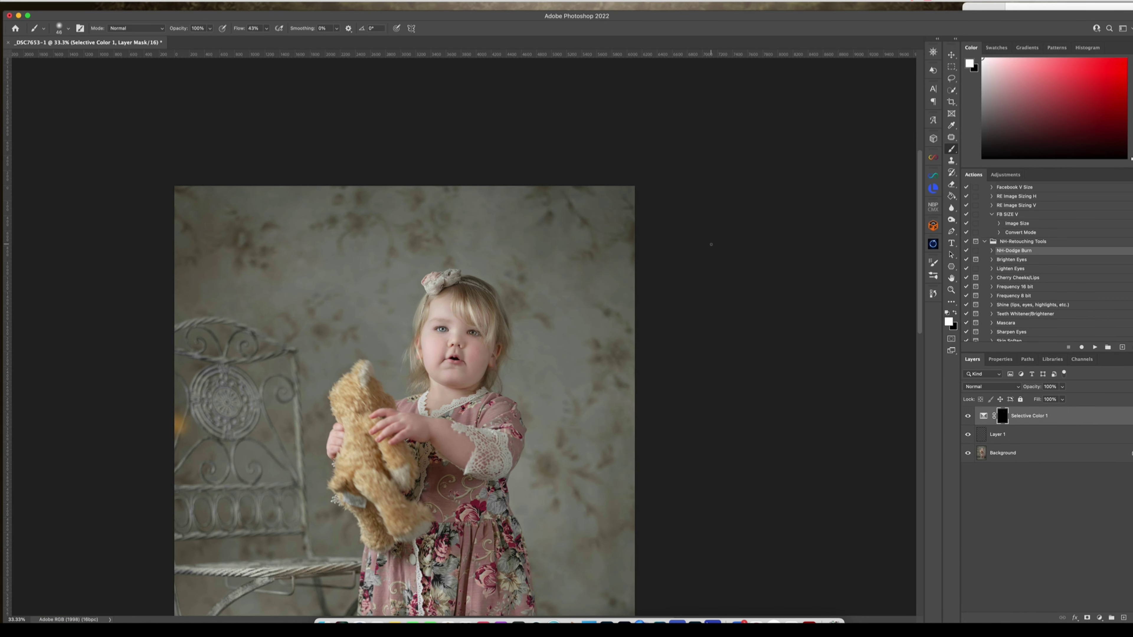
key(super+plus)
key(super+plus)
key(super+plus)
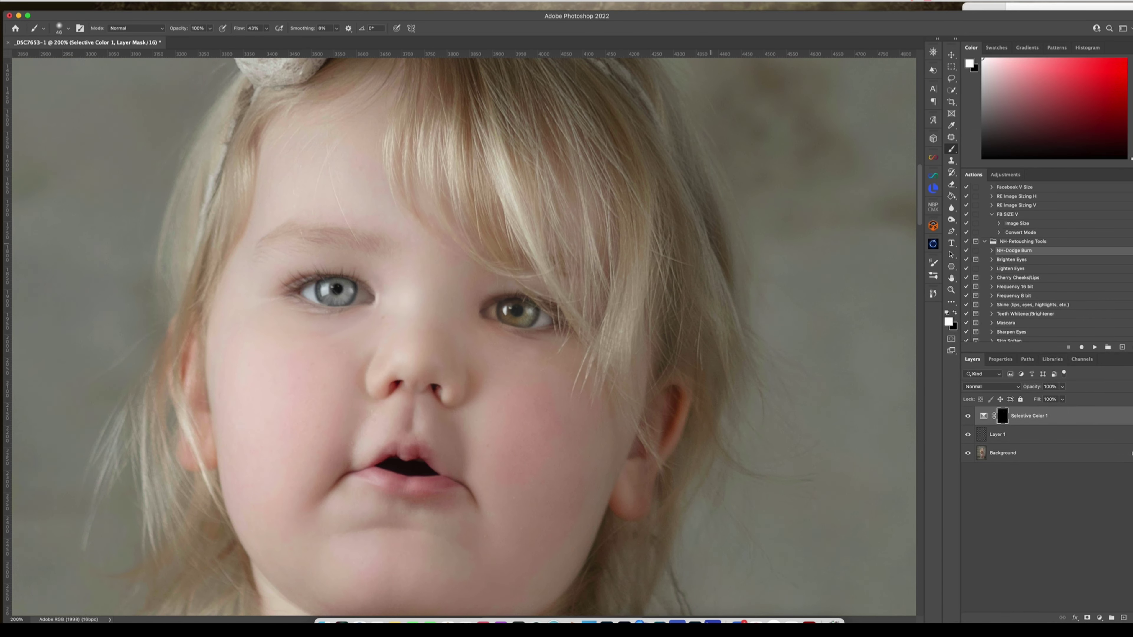
- Flatten the image, duplicate the background layer, and switch to the Spot Healing Brush
click(134, 3)
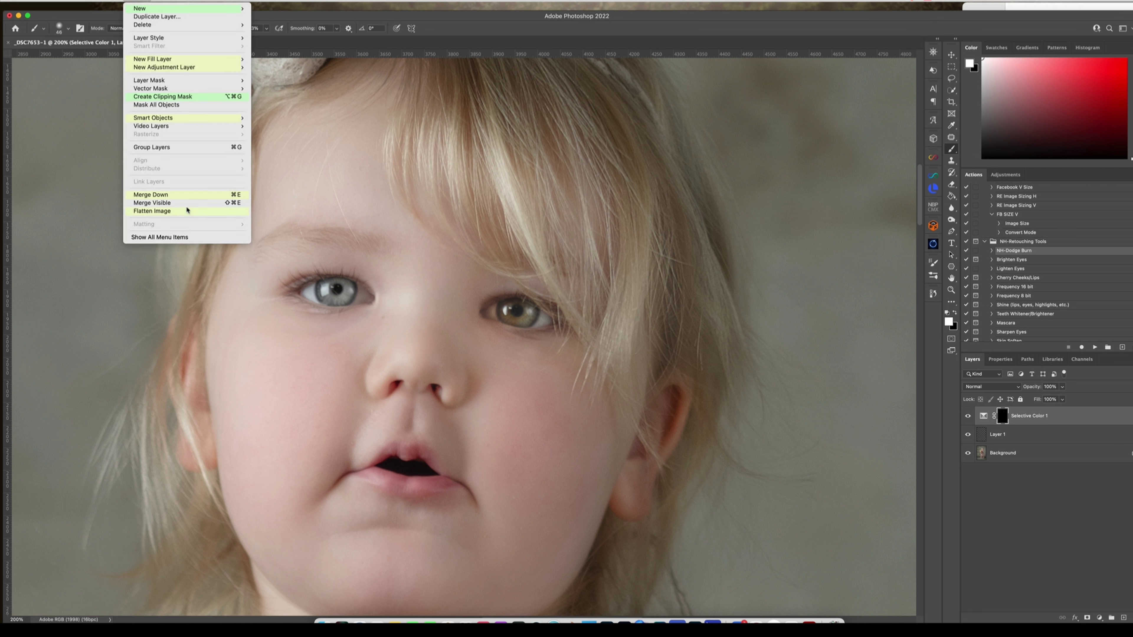
click(169, 212)
key(super+j)
click(952, 137)
click(974, 139)
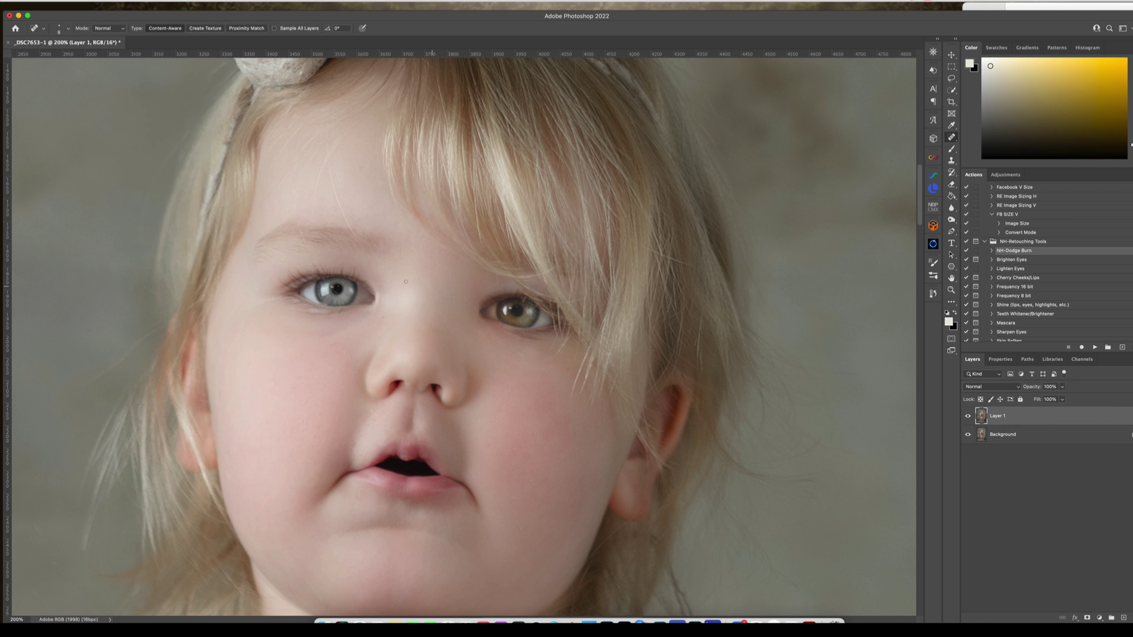
- Heal the stray hairs on the girl's forehead above the lighter eye
drag(329, 163, 366, 254)
drag(329, 175, 340, 206)
mouse_move(334, 152)
mouse_down()
mouse_move(307, 252)
mouse_move(295, 223)
mouse_up()
mouse_move(337, 140)
mouse_down()
mouse_move(322, 173)
mouse_move(337, 133)
mouse_move(327, 155)
mouse_move(344, 182)
mouse_up()
- Heal the fine stray hairs crossing the eyebrow and lid of the lighter eye
key(super+equal)
drag(385, 270, 606, 300)
drag(366, 172, 385, 209)
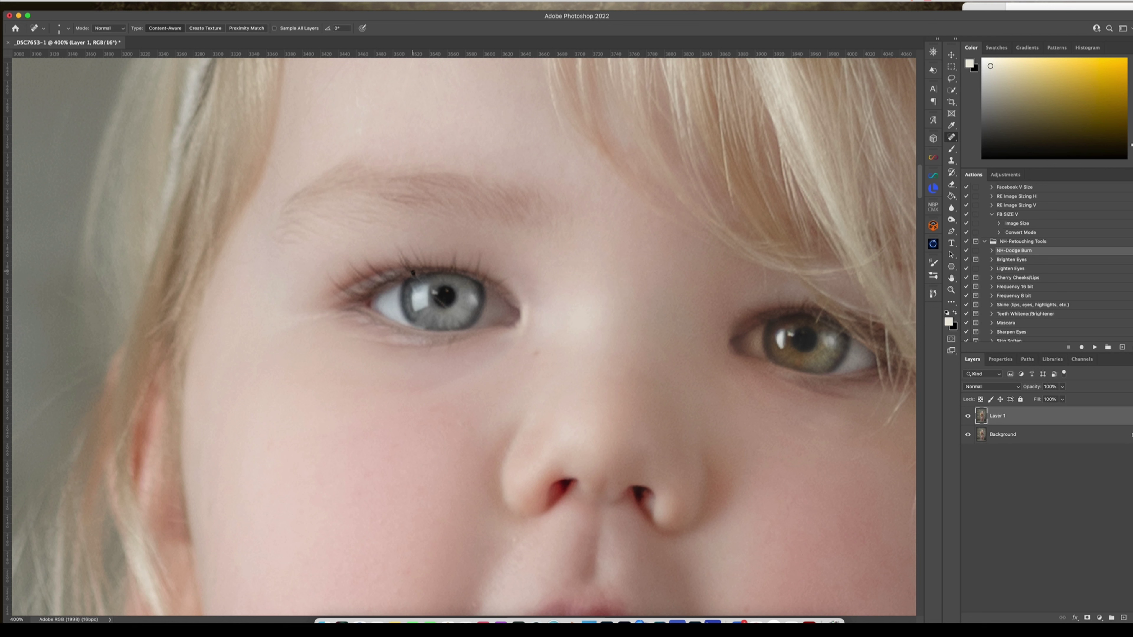
drag(413, 273, 456, 320)
- Heal the loose hair strands over and beneath the darker eye and along the edge of the fringe
drag(690, 353, 395, 290)
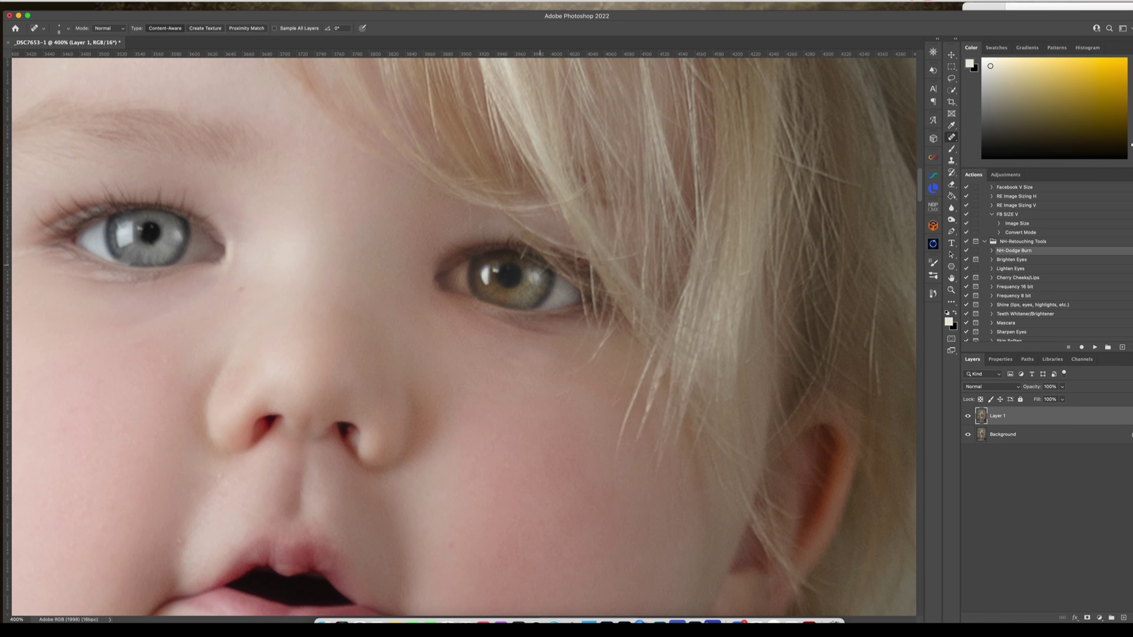
mouse_move(525, 251)
mouse_down()
mouse_move(531, 236)
mouse_move(542, 267)
mouse_up()
drag(531, 261, 536, 262)
drag(520, 253, 542, 265)
drag(472, 215, 472, 200)
mouse_move(609, 335)
mouse_down()
mouse_move(592, 361)
mouse_move(567, 365)
mouse_up()
drag(580, 312, 577, 322)
mouse_move(569, 382)
mouse_down()
mouse_move(565, 392)
mouse_move(612, 406)
mouse_up()
mouse_move(607, 336)
mouse_down()
mouse_move(594, 368)
mouse_move(610, 338)
mouse_move(597, 336)
mouse_up()
drag(583, 342, 585, 326)
- Heal the small spot on the skin beside the corner of the mouth and review the whole face
drag(445, 341, 522, 293)
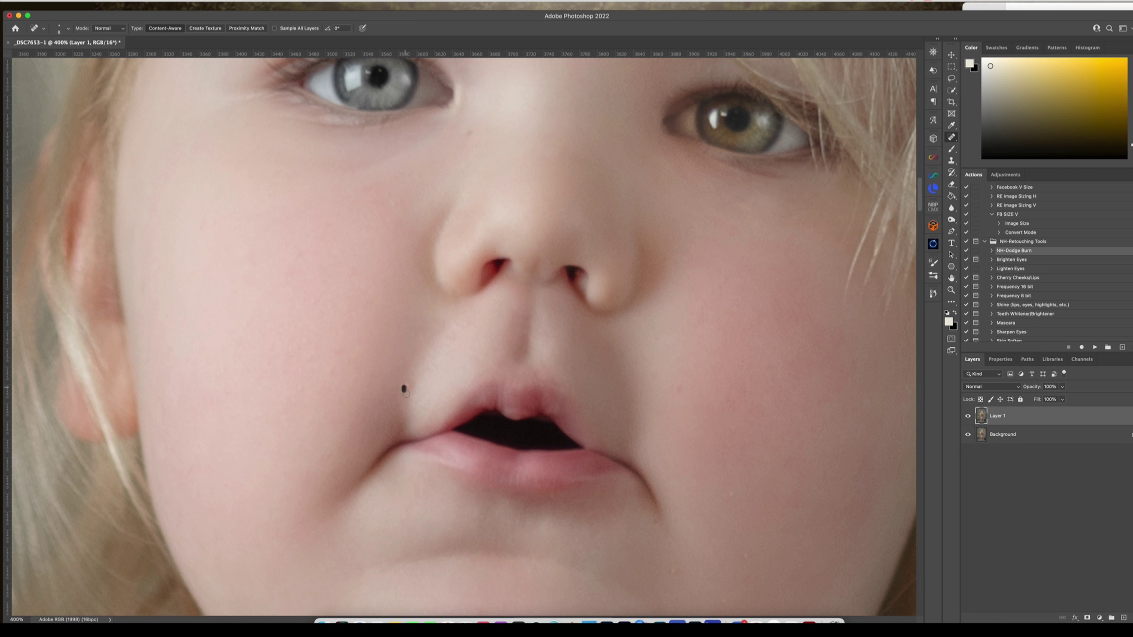
drag(406, 393, 405, 394)
key(super+minus)
key(super+minus)
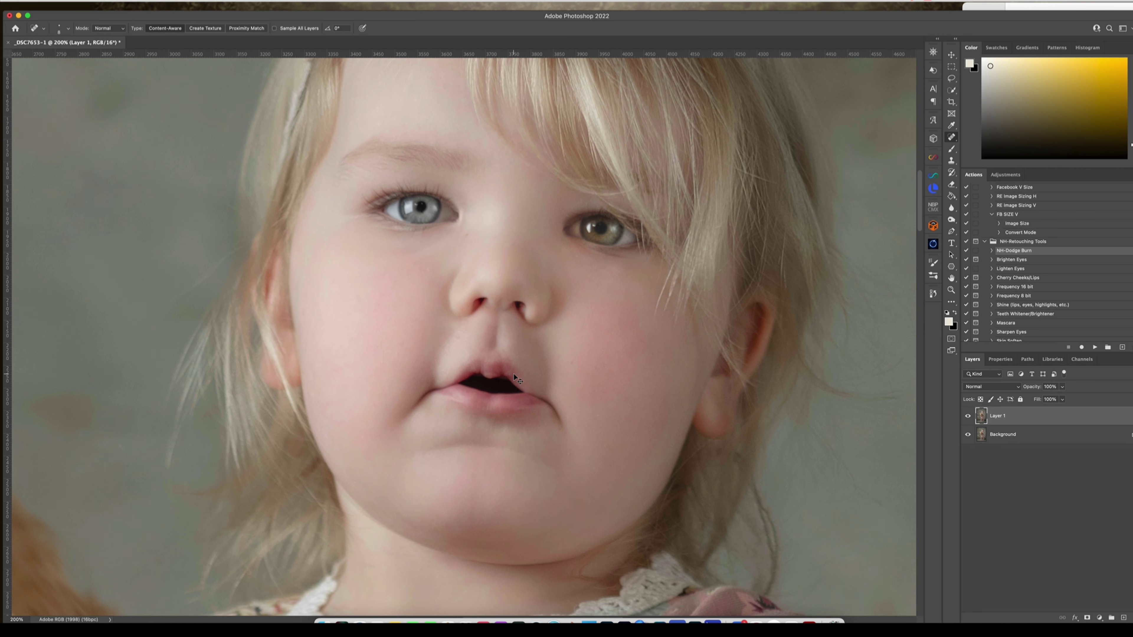
key(super+minus)
key(super+minus)
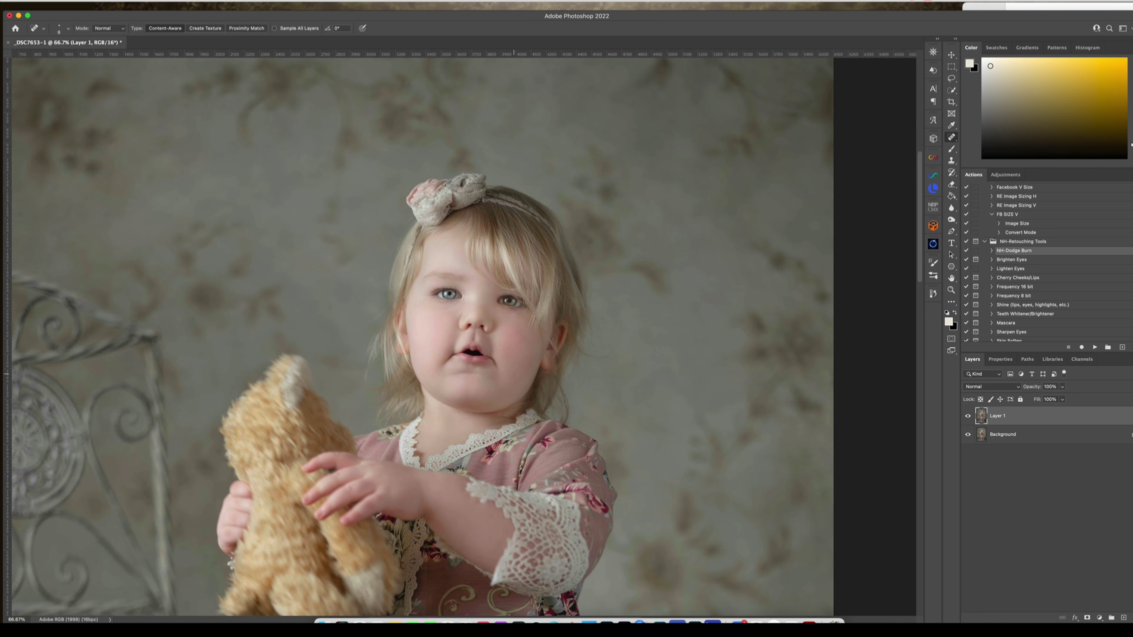
- Merge the healed retouching layer down into the background with the full portrait in view
key(super+minus)
key(super+minus)
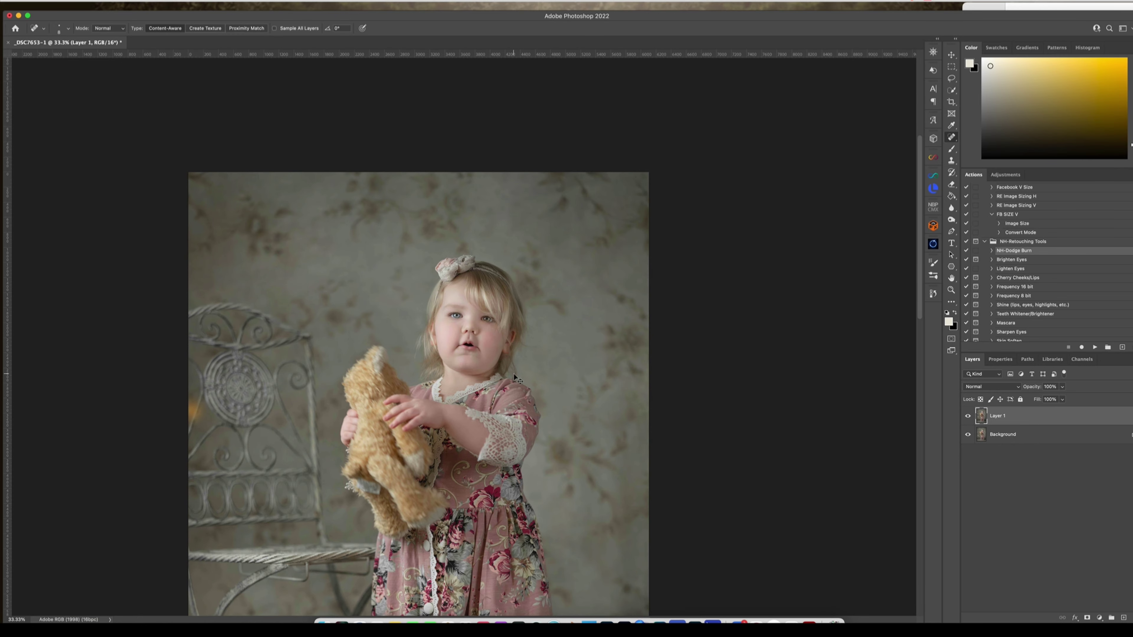
key(super+minus)
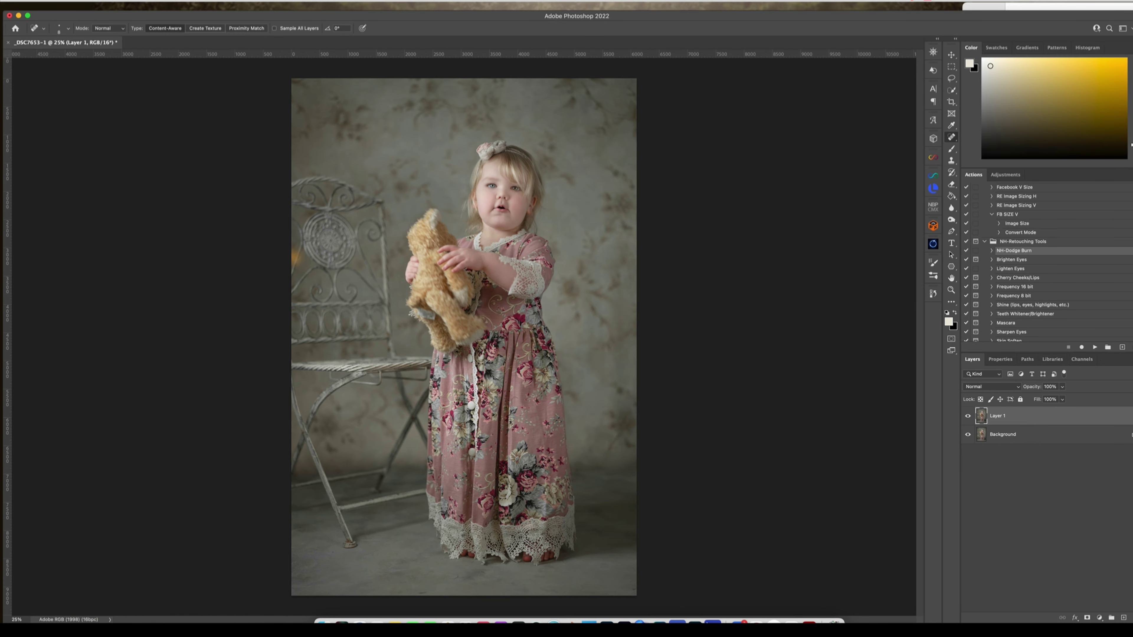
click(134, 5)
key(Escape)
key(super+e)
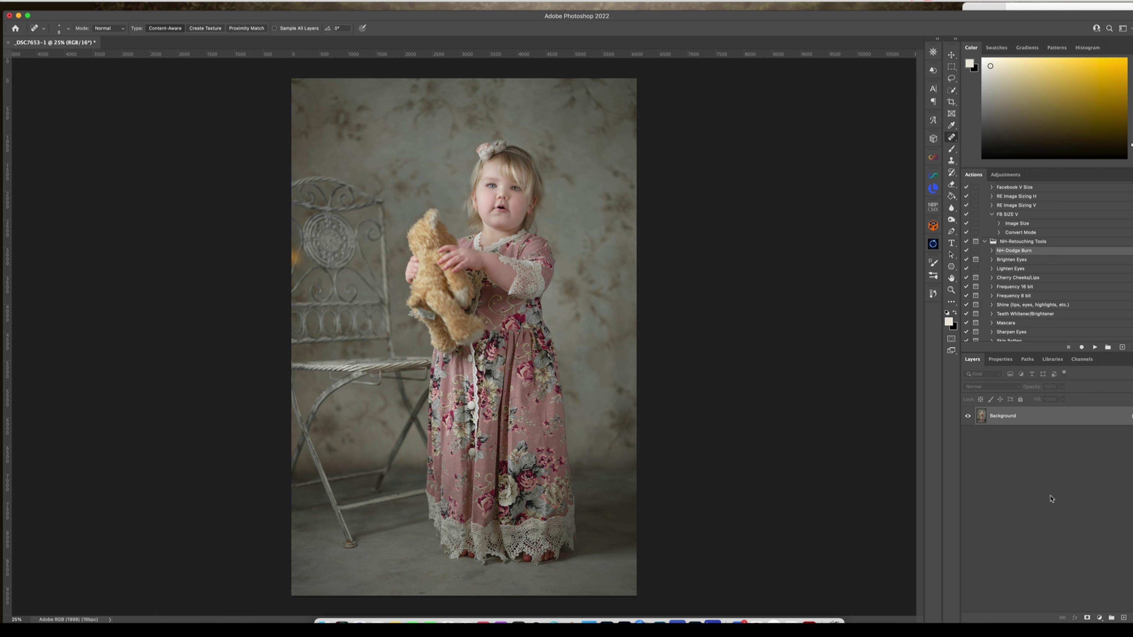
- Add a Color Balance adjustment shifting midtones slightly toward red and yellow and highlights slightly toward yellow, and compare before and after
click(1100, 618)
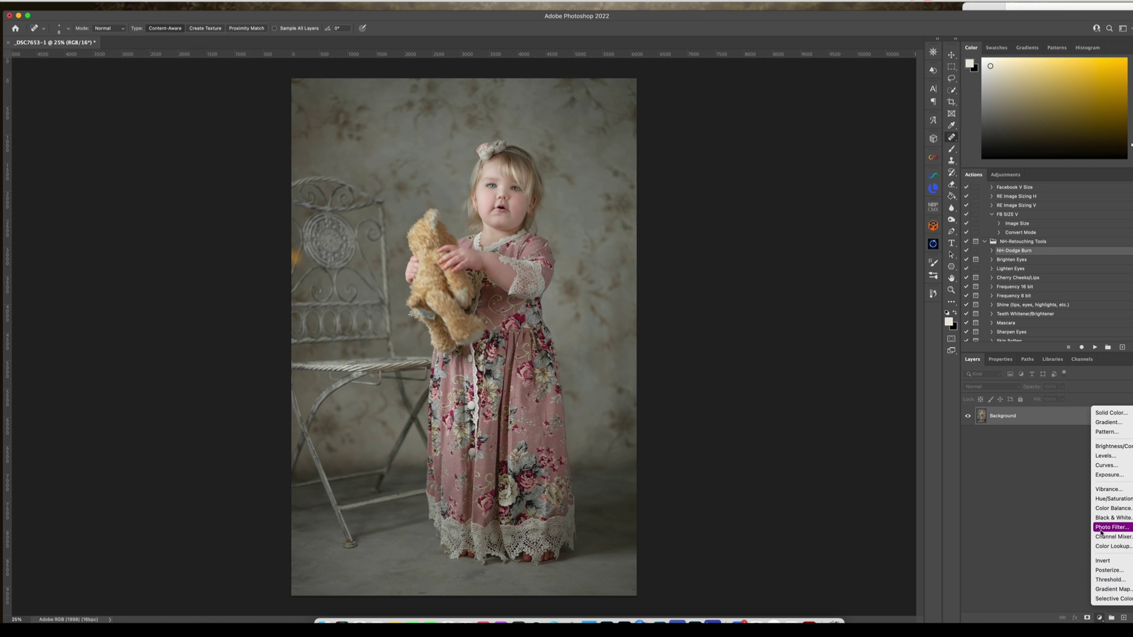
click(1101, 512)
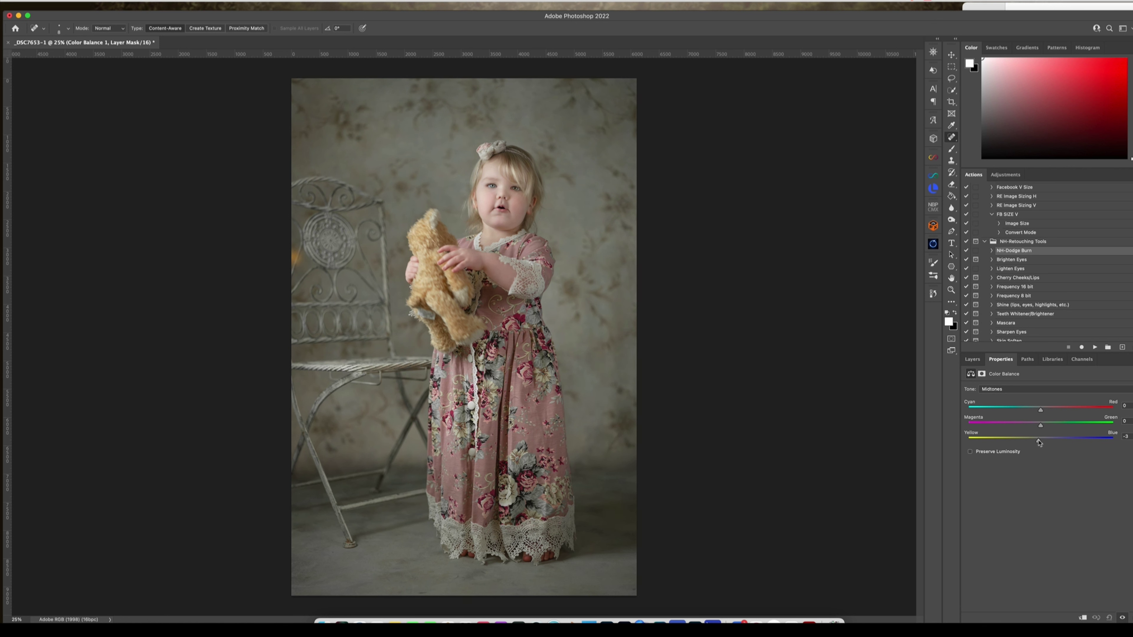
drag(1041, 411, 1044, 412)
click(1016, 389)
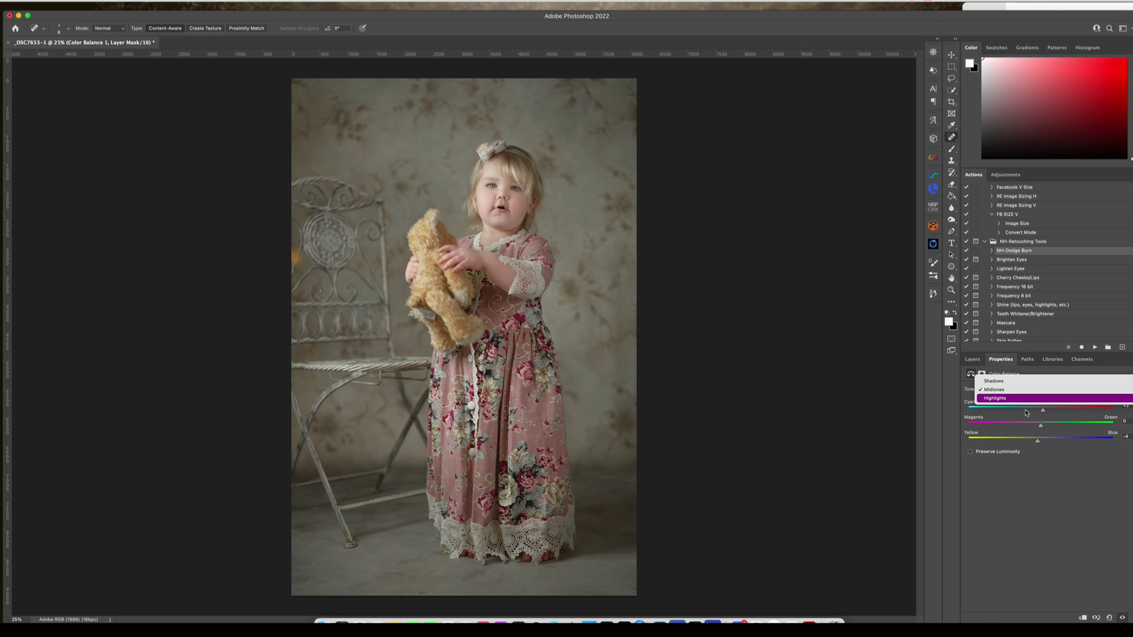
click(1019, 399)
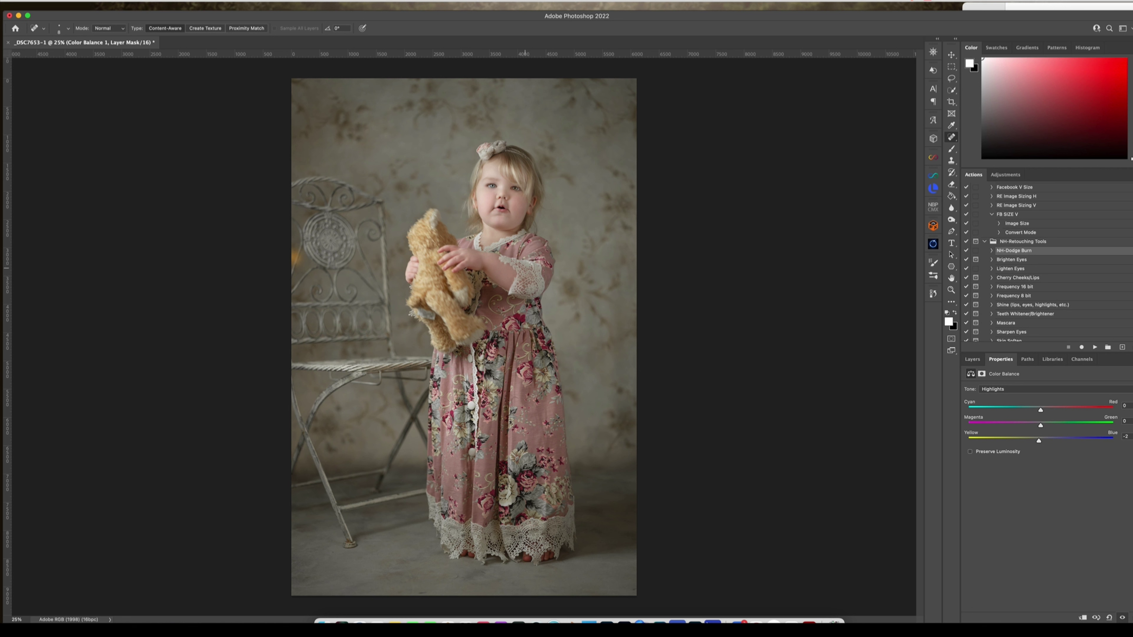
click(973, 360)
click(969, 416)
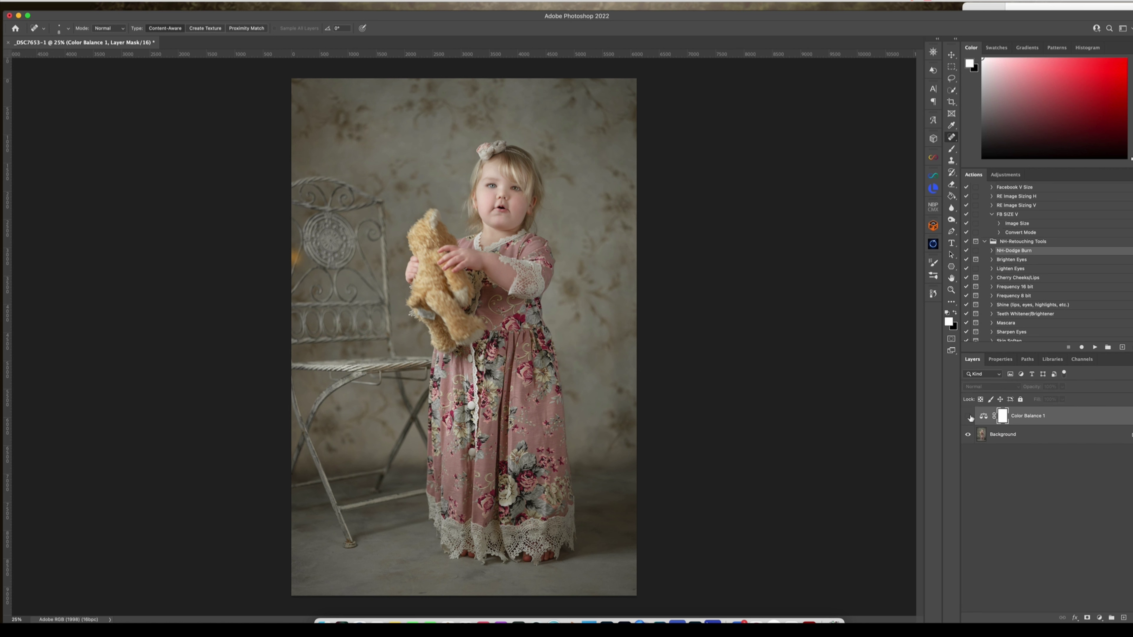
click(969, 416)
- Invert the Color Balance mask and brush the warmer color back in over the girl's face and neck with a soft white brush
key(super+i)
key(b)
drag(267, 29, 301, 40)
drag(501, 167, 513, 167)
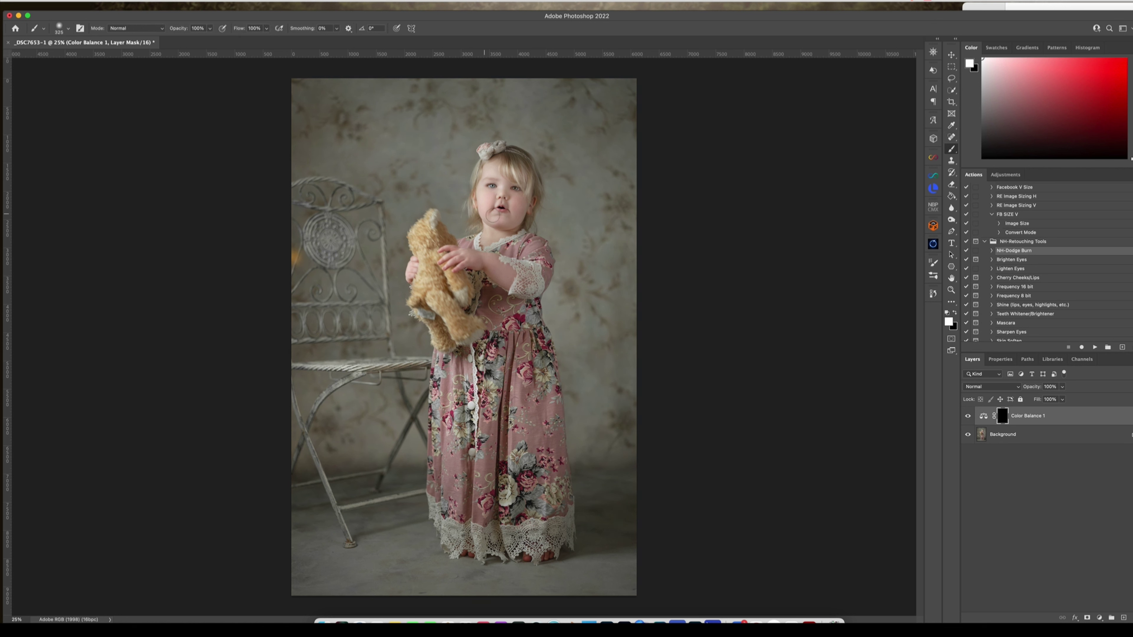
mouse_move(493, 229)
mouse_down()
mouse_move(491, 171)
mouse_move(493, 199)
mouse_up()
- Add a Hue/Saturation adjustment with a small hue increase in one color range, and mask it to the girl's forearm
click(1100, 619)
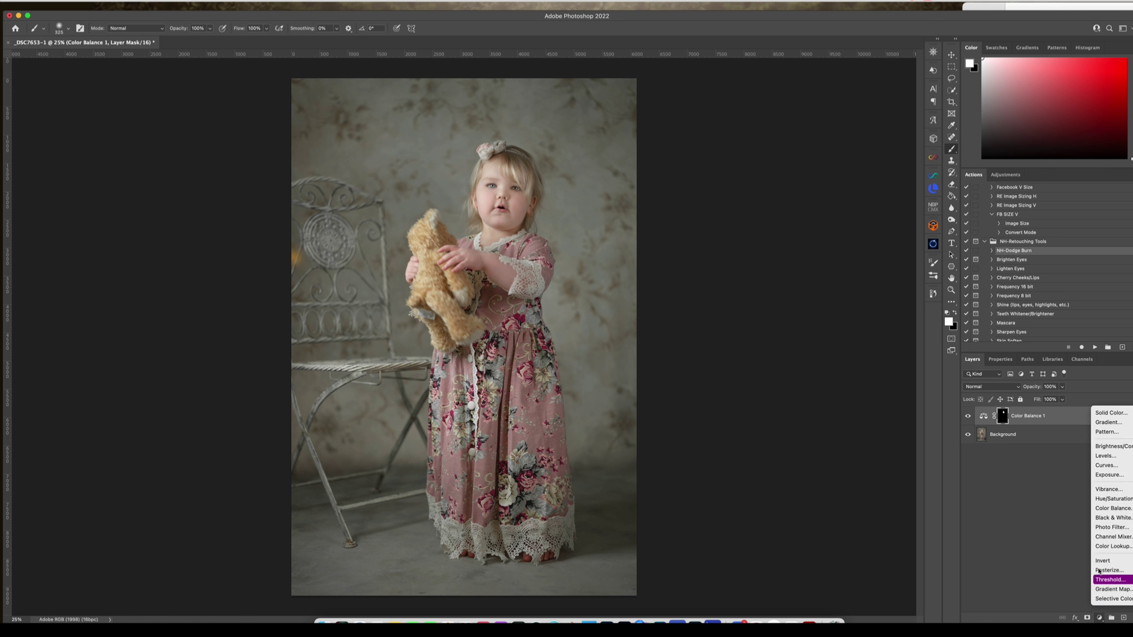
click(1100, 499)
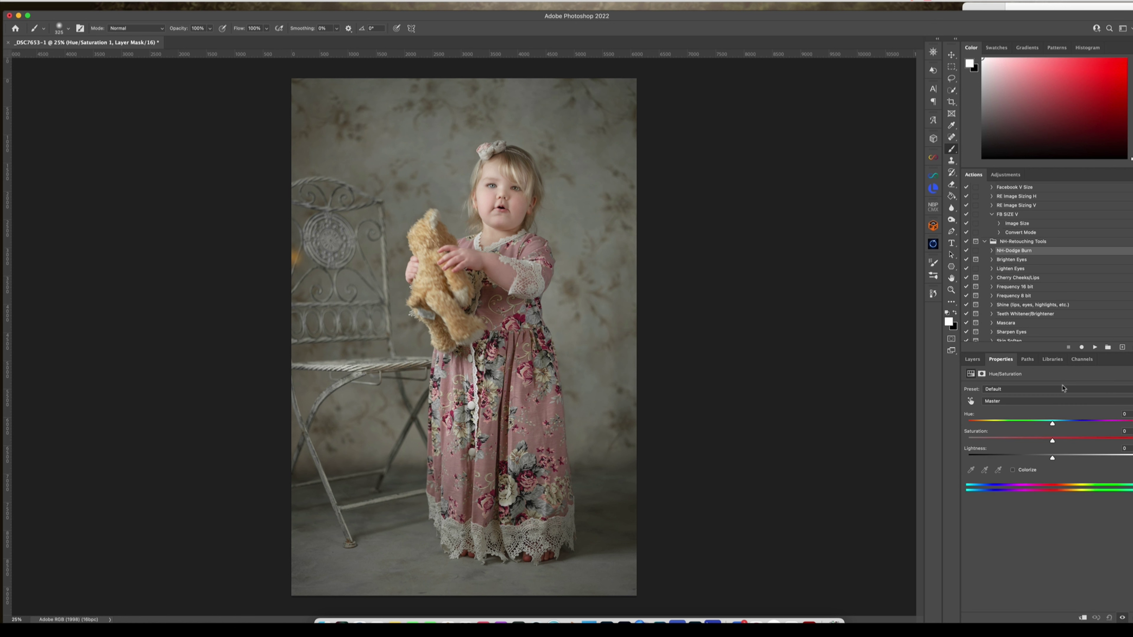
click(1007, 403)
click(1026, 409)
mouse_move(1053, 427)
mouse_down()
mouse_move(1078, 423)
mouse_move(1058, 425)
mouse_up()
drag(1052, 443, 1051, 443)
click(973, 359)
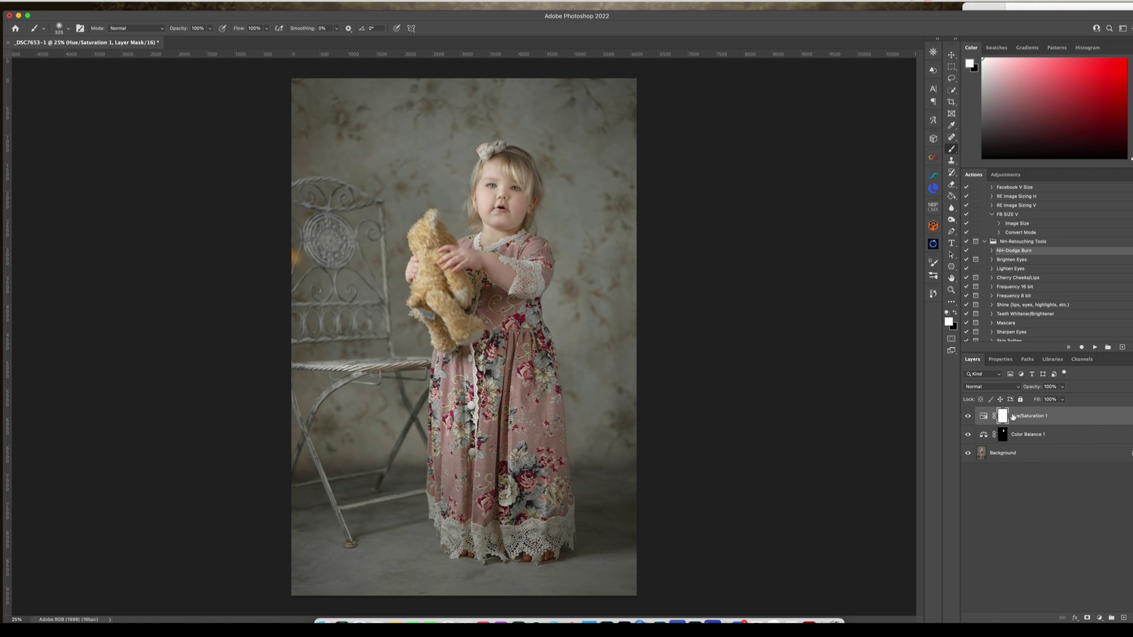
key(super+i)
drag(503, 278, 493, 277)
- Flatten the image and duplicate the background onto a new layer
click(134, 1)
click(179, 211)
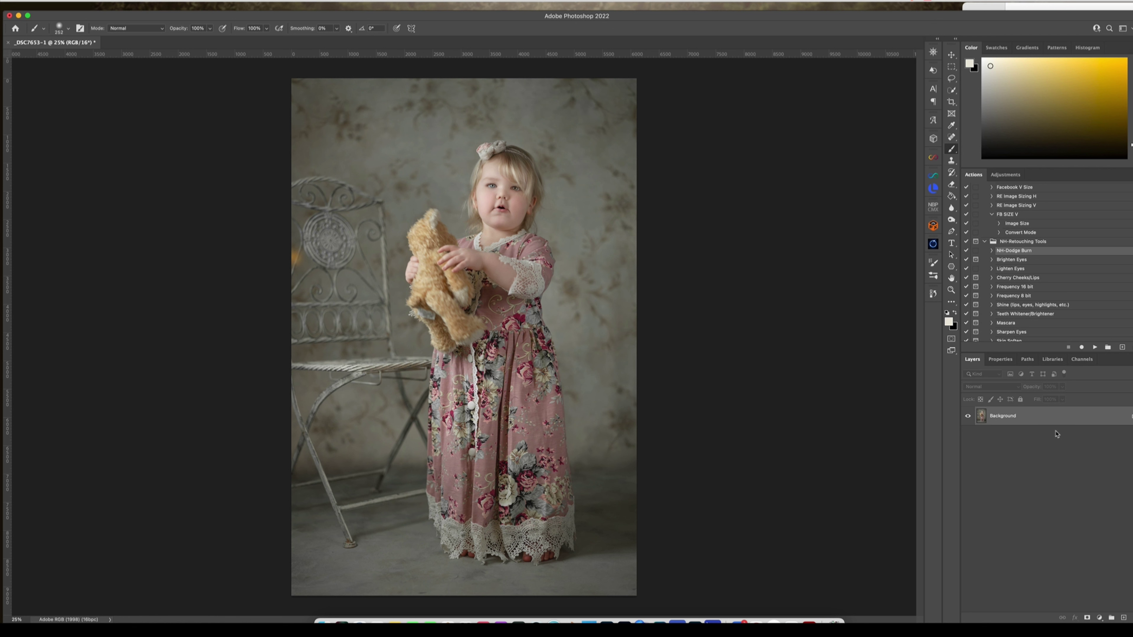
key(super+j)
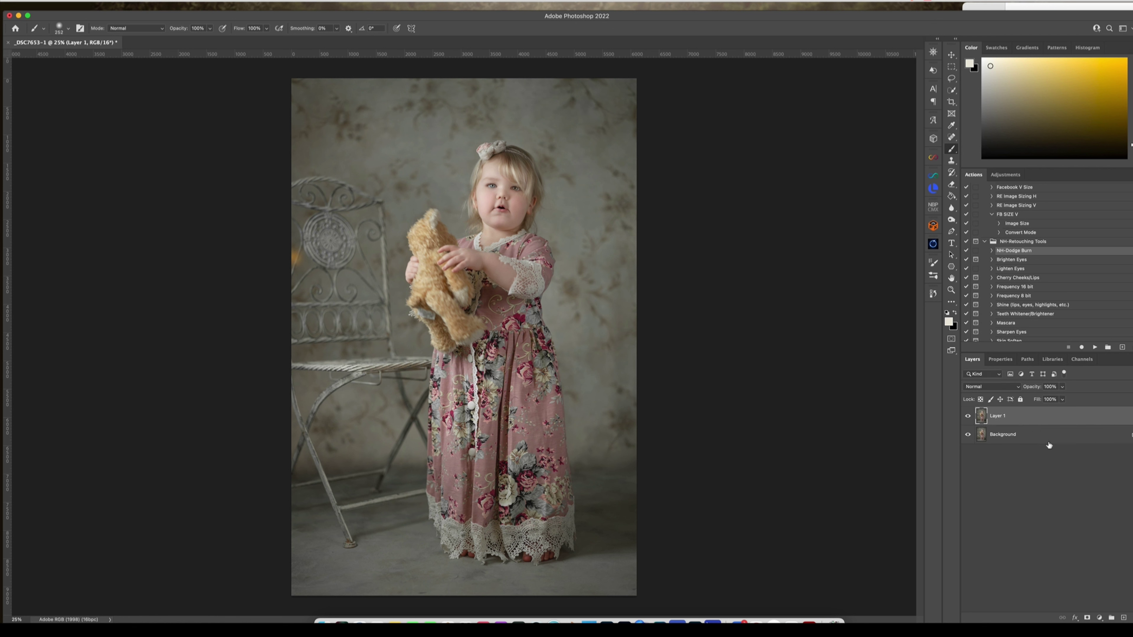
- Add a Levels adjustment and raise the RGB output black level to about 27 for a faded matte look
click(1100, 618)
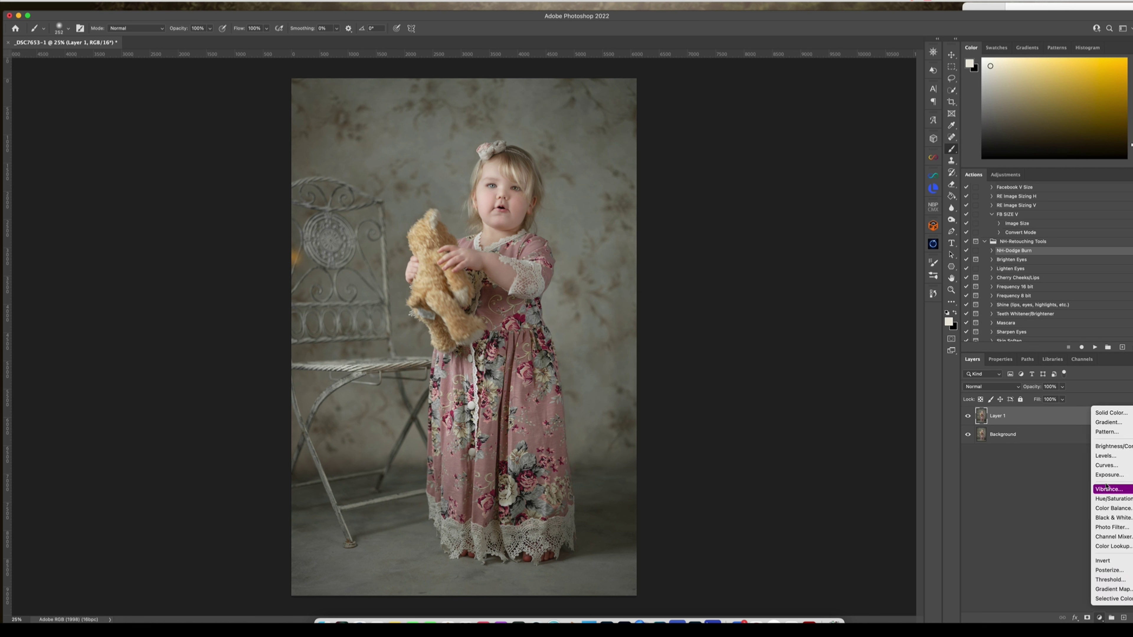
click(1102, 457)
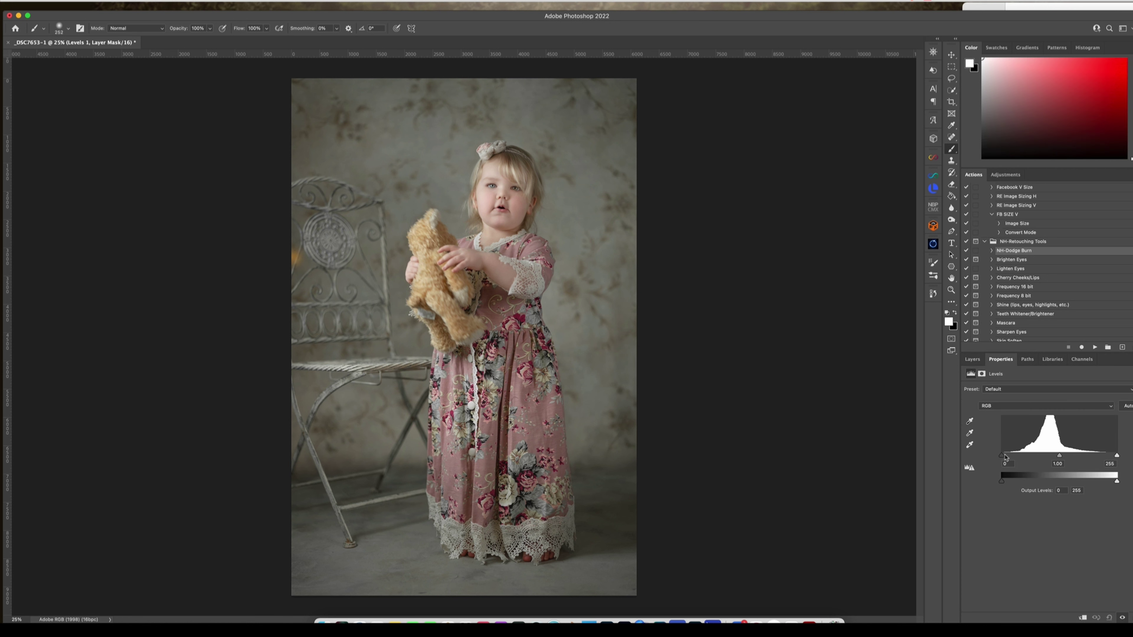
drag(1001, 483, 1008, 487)
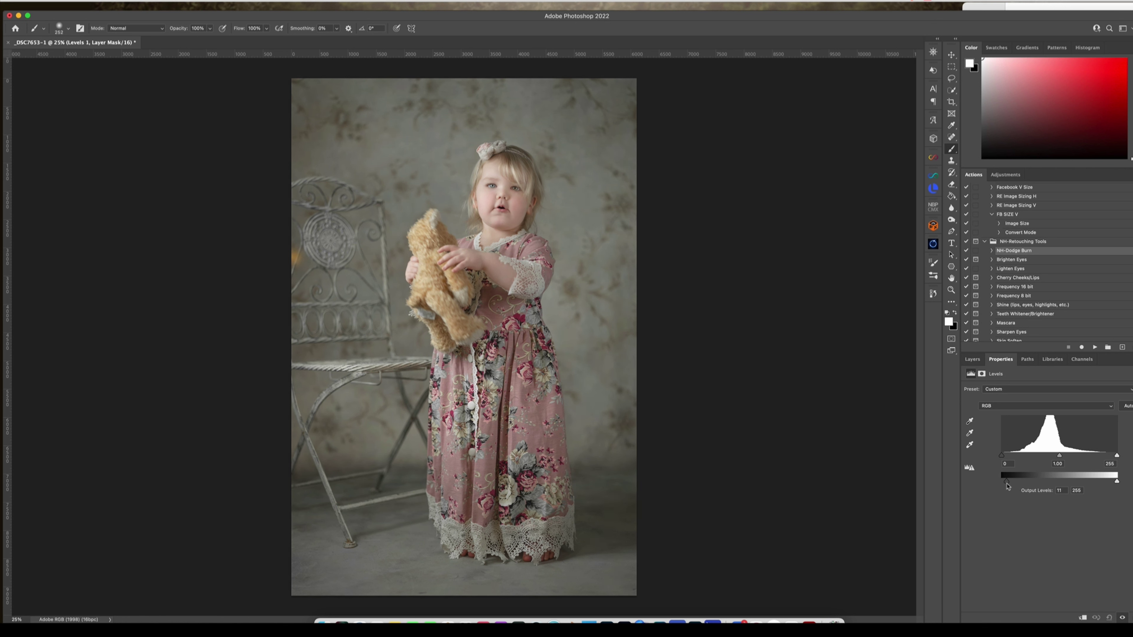
drag(1007, 484, 1013, 482)
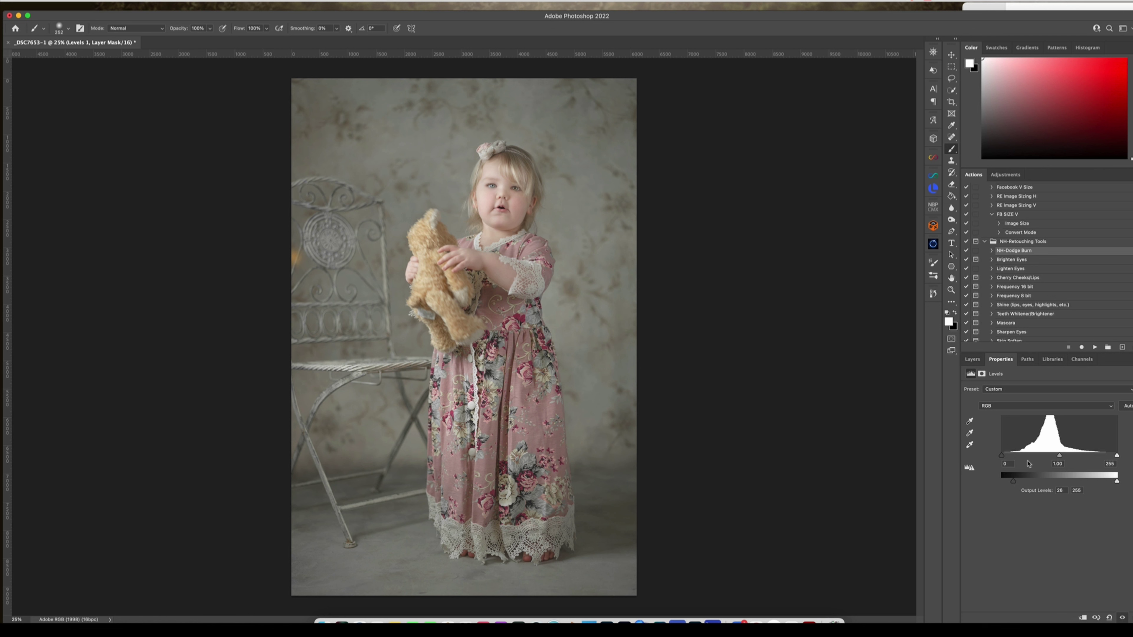
- Raise the output black levels of the Red and Blue channels slightly to tint the shadows pinkish purple, and compare before and after
click(1015, 407)
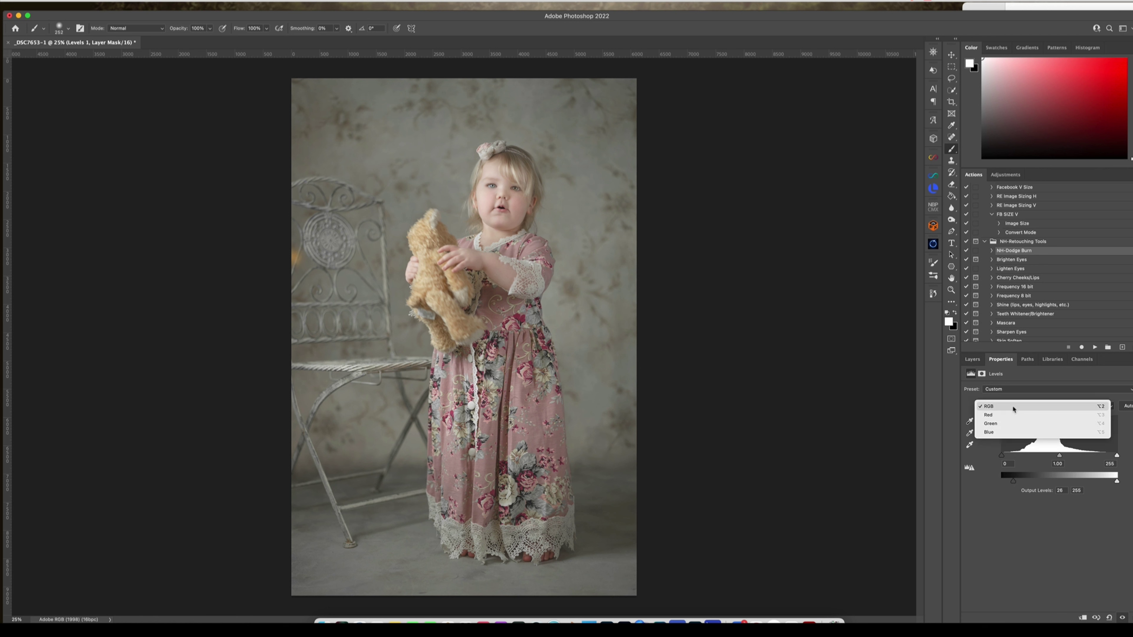
click(1012, 415)
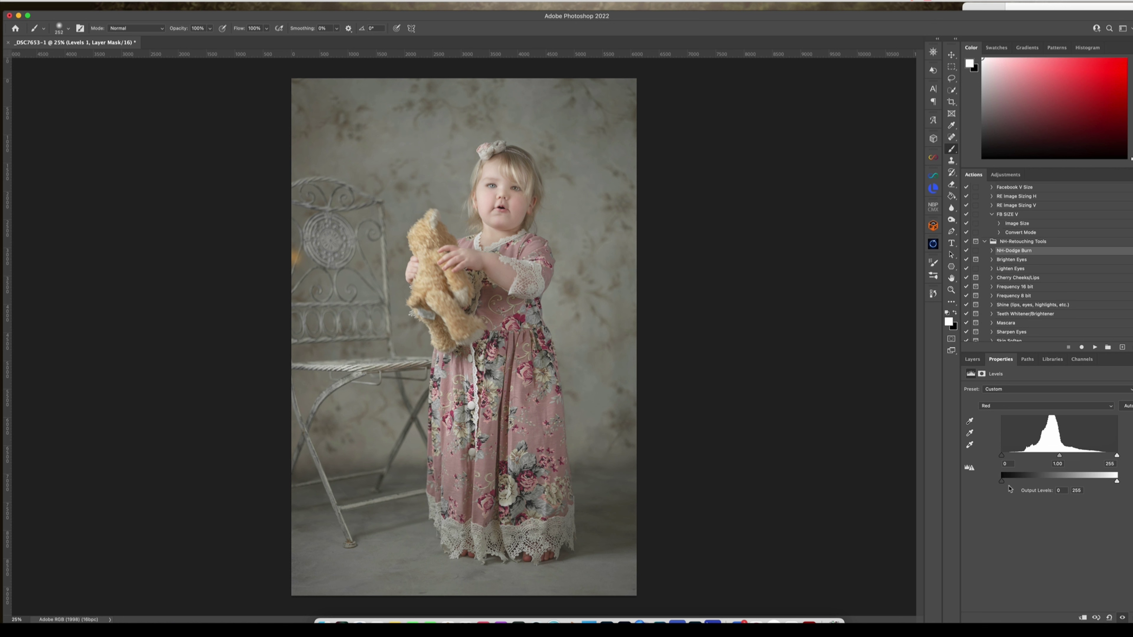
drag(1002, 481, 1009, 481)
drag(1009, 481, 1008, 481)
click(1010, 405)
click(1013, 423)
drag(1002, 481, 1007, 480)
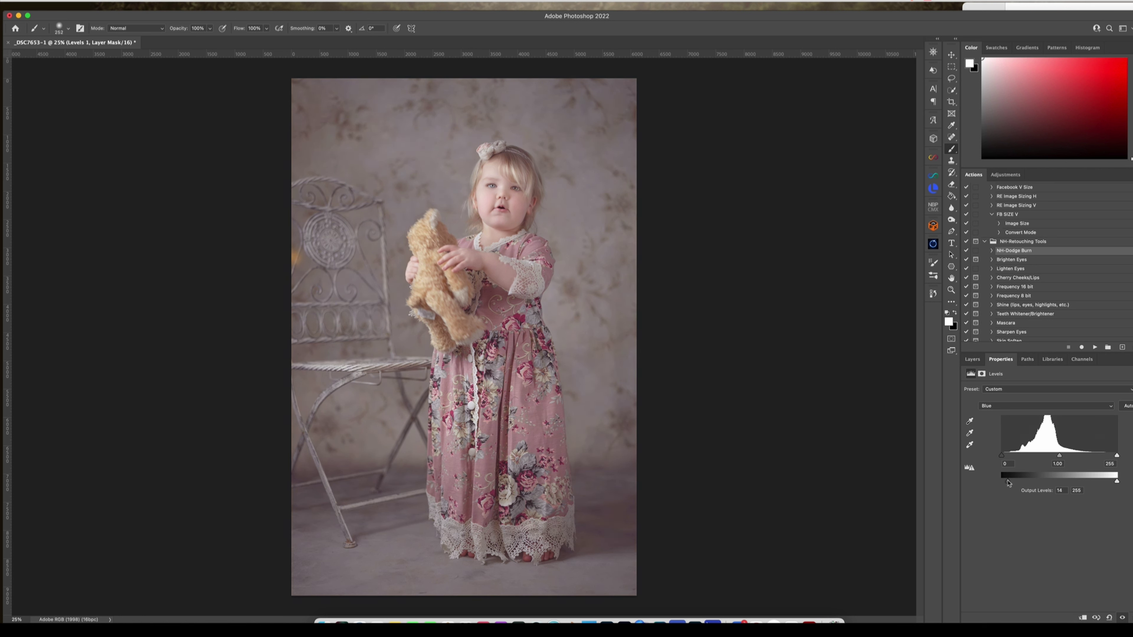
drag(1008, 482, 1007, 483)
click(973, 359)
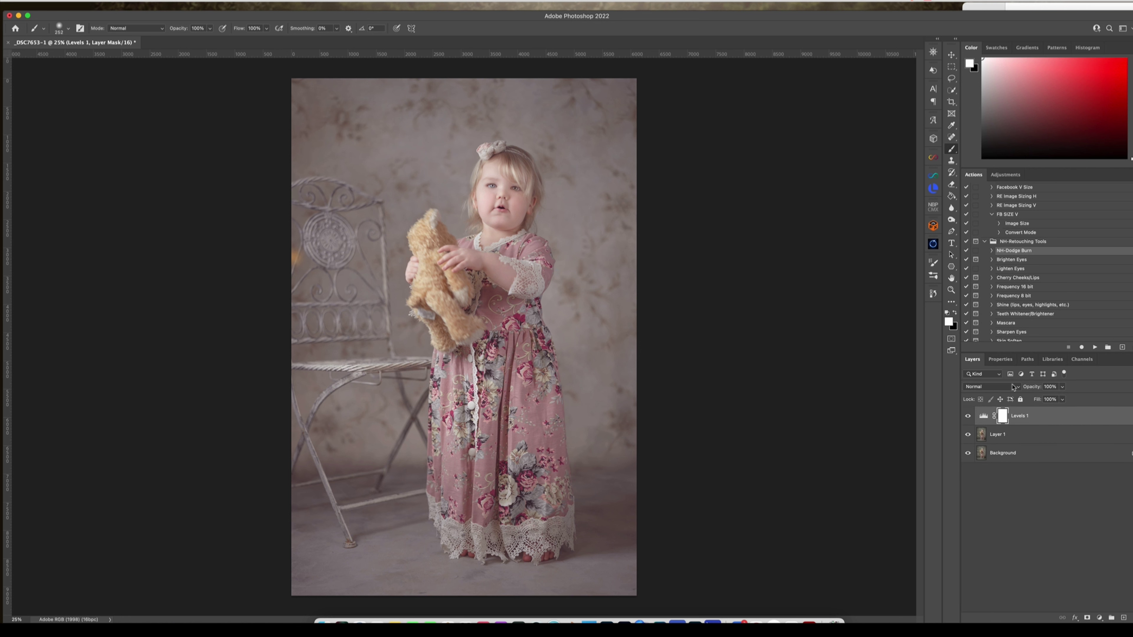
click(968, 416)
click(968, 416)
- Add a Selective Color adjustment and deepen the Blacks by increasing their black amount
click(1099, 618)
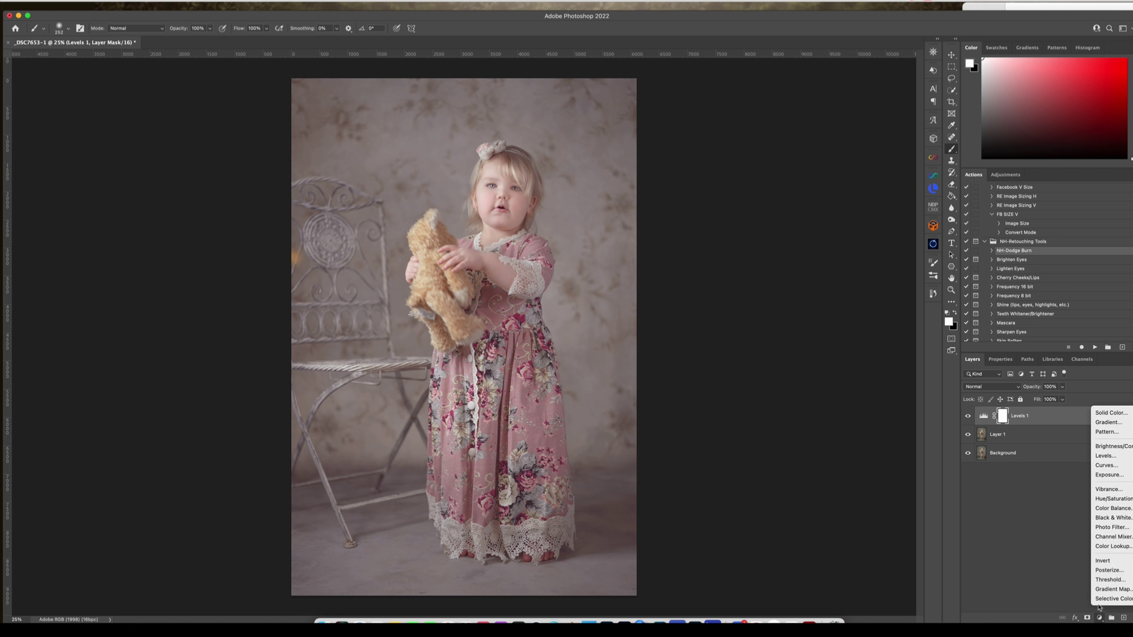
click(1109, 608)
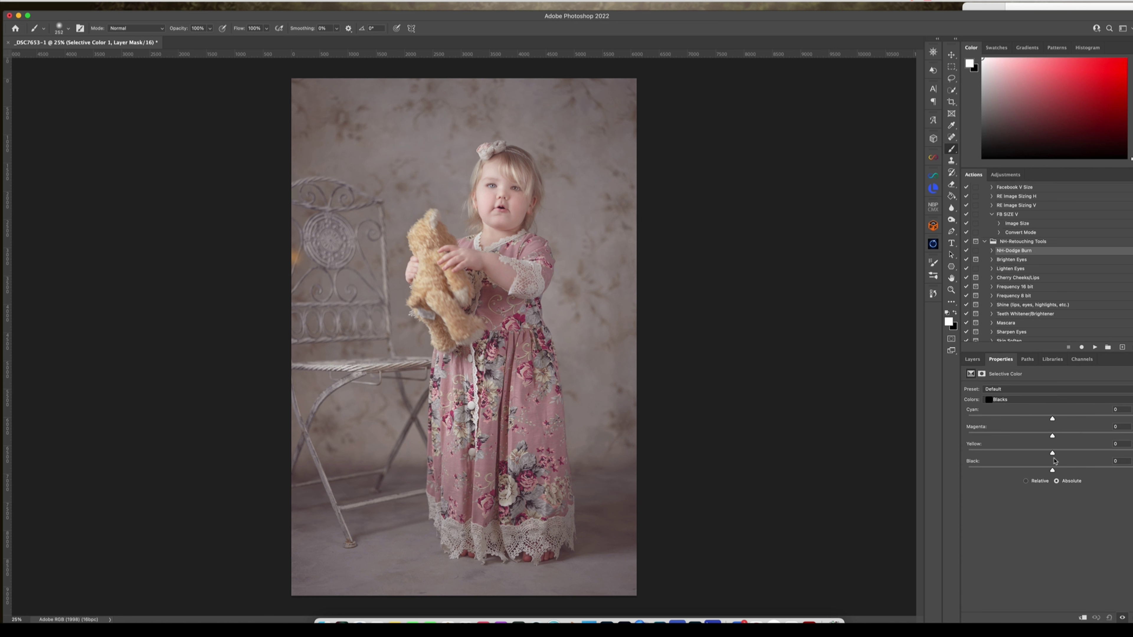
mouse_move(1053, 455)
mouse_down()
mouse_move(1051, 472)
mouse_move(1031, 471)
mouse_move(1089, 469)
mouse_move(1069, 470)
mouse_up()
- Set the Selective Color Neutrals to Cyan -1, Yellow +3 and Black +6
click(1016, 399)
click(1017, 393)
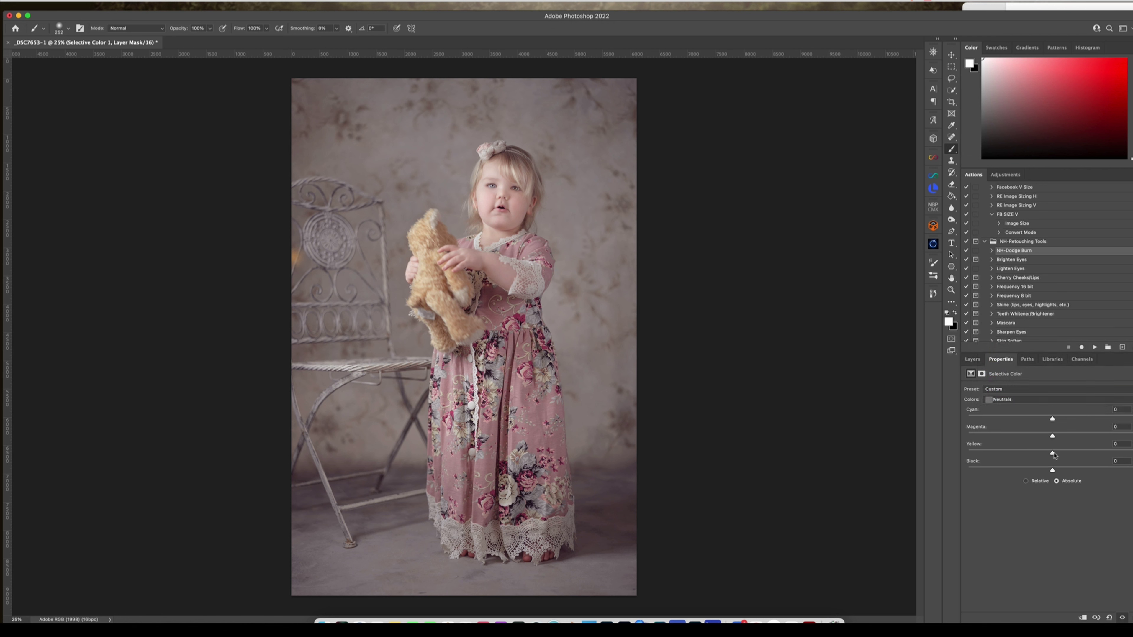
drag(1054, 452, 1051, 421)
drag(1052, 470, 1058, 471)
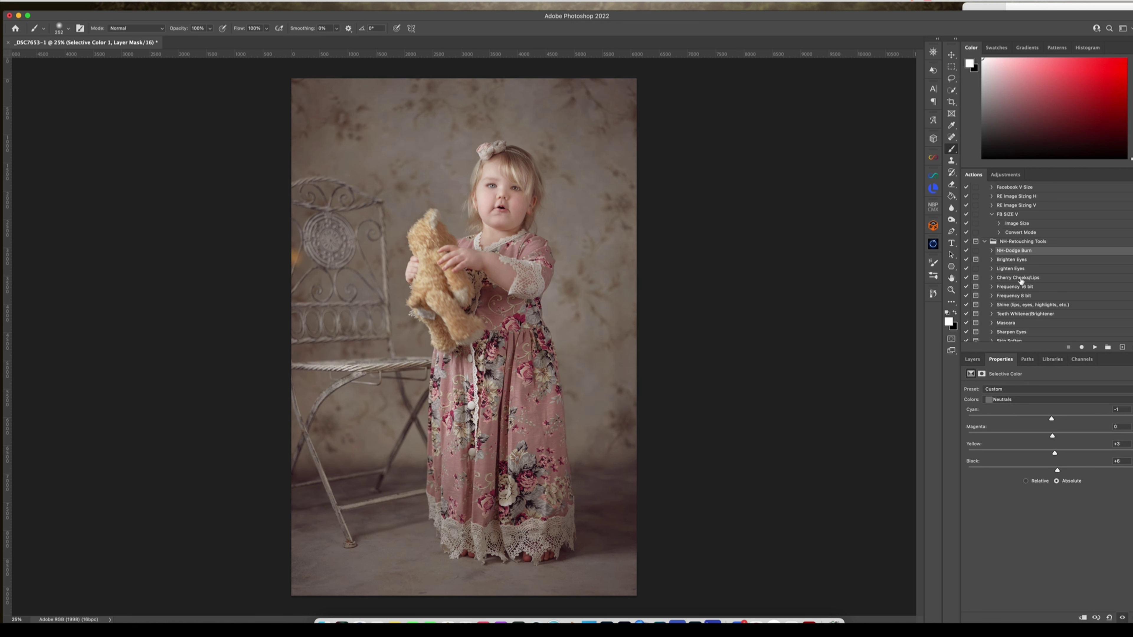
- Set the Selective Color Whites to Yellow +3 and Black +5
click(1014, 399)
click(1012, 392)
drag(1052, 452, 1054, 452)
drag(1053, 472, 1056, 470)
click(973, 360)
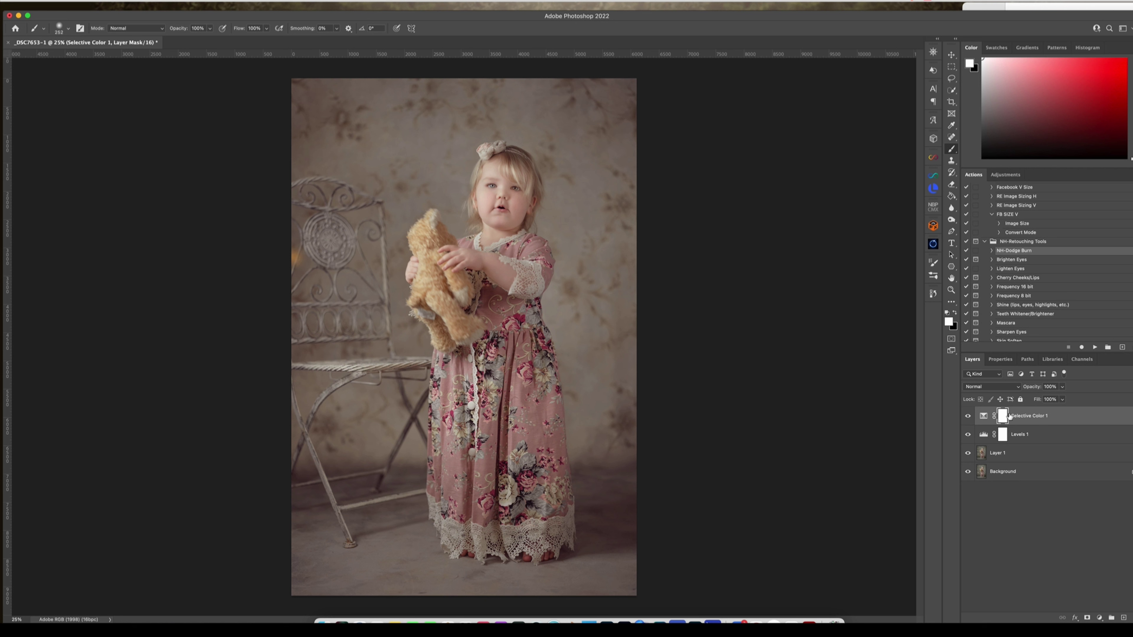
- Invert the Selective Color mask and paint the effect back over the girl's face, arms and the middle of the dress
key(super+i)
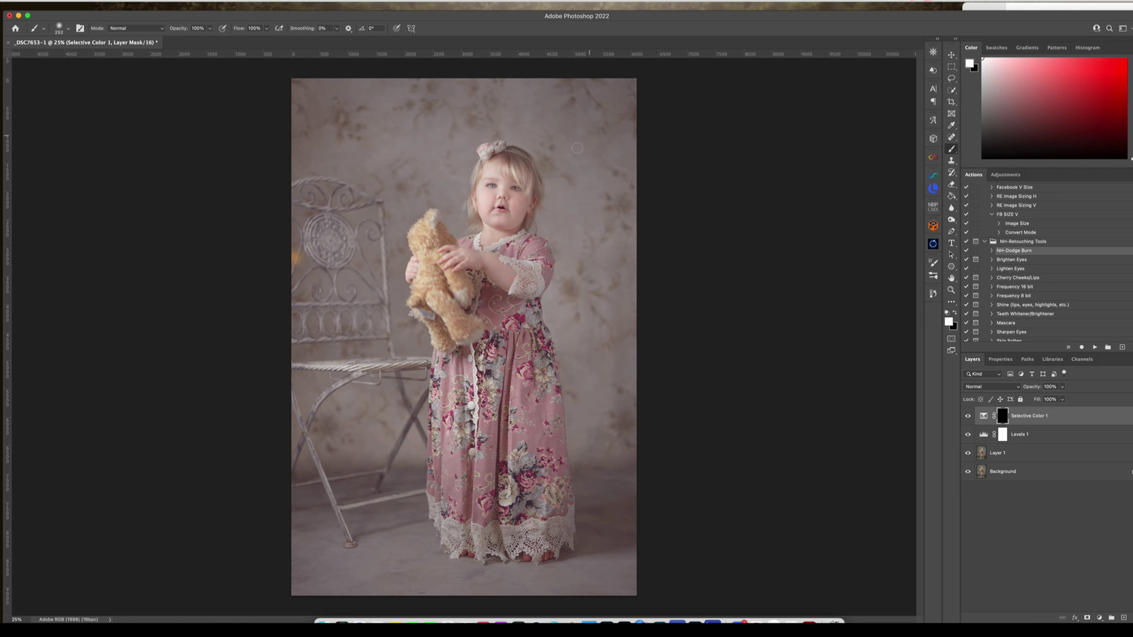
drag(506, 182, 518, 182)
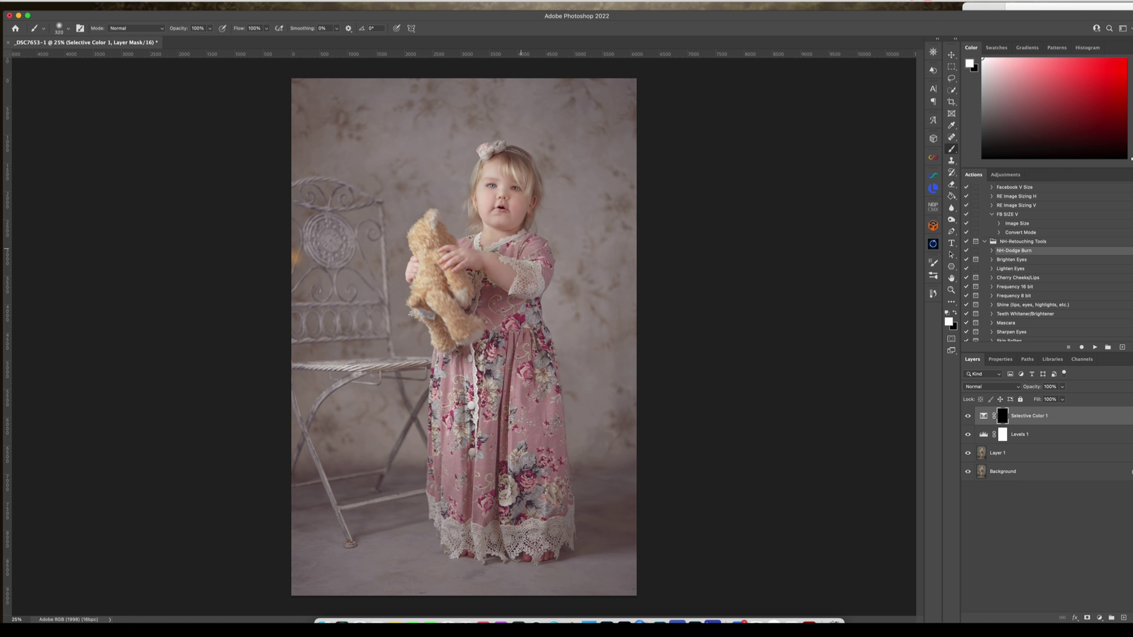
key(bracketright)
drag(537, 266, 460, 270)
mouse_move(490, 290)
mouse_down()
mouse_move(508, 297)
mouse_move(512, 342)
mouse_move(488, 392)
mouse_up()
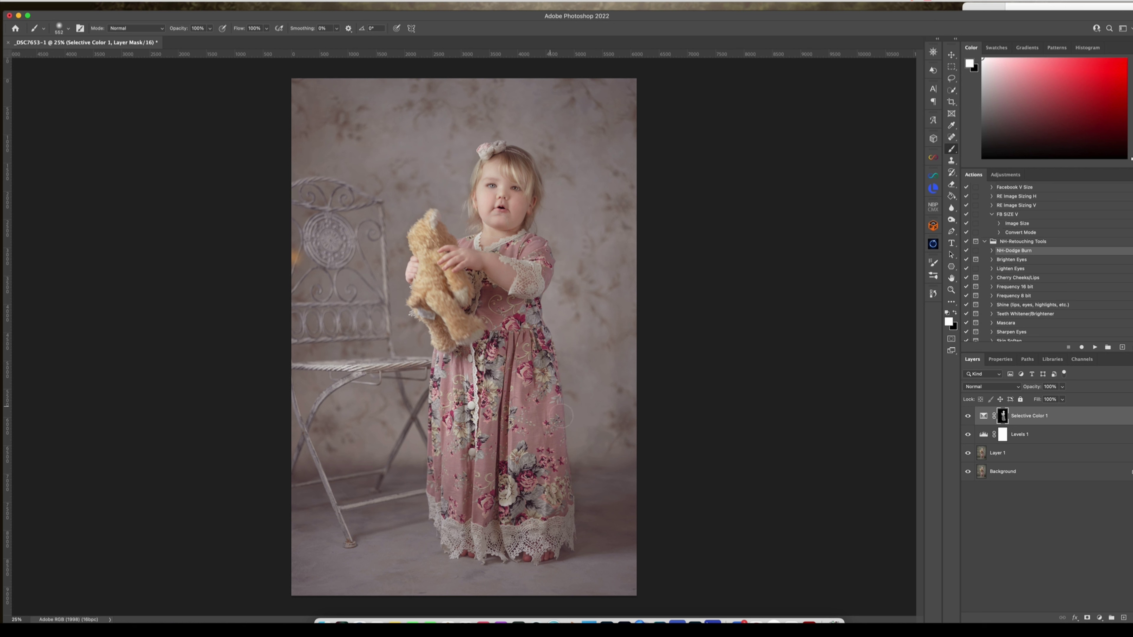
- Adjust the brush size and paint the Selective Color effect over the remaining parts of the floral dress
key(x)
key(x)
key(bracketleft)
key(bracketleft)
key(bracketleft)
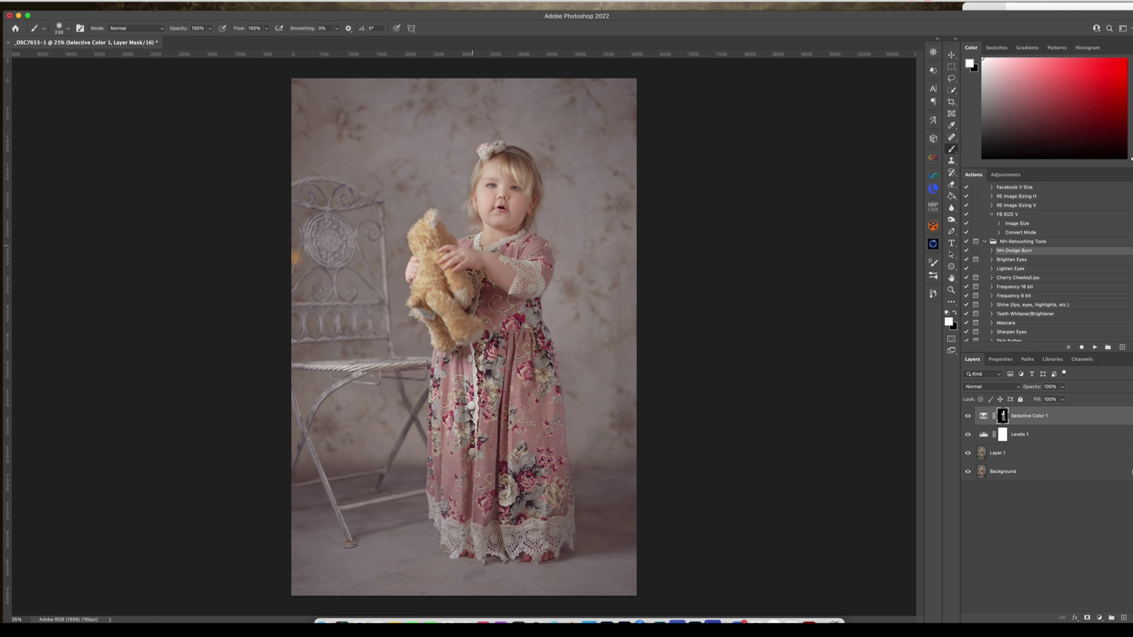
drag(505, 357, 535, 357)
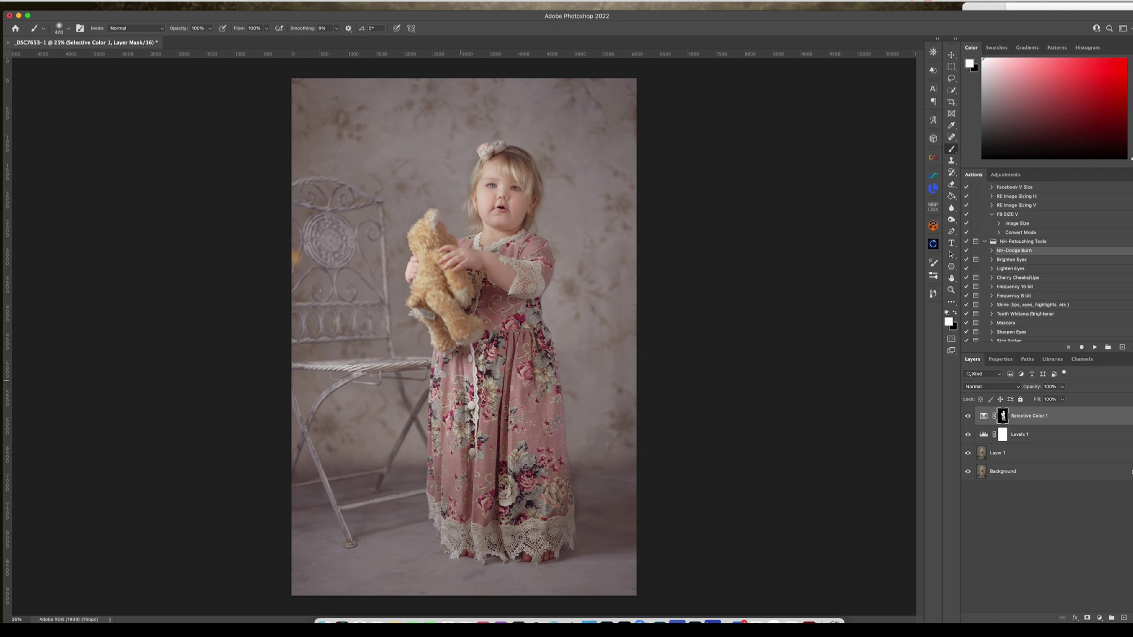
- Feather the Selective Color layer mask by about 2.4 px
click(1000, 360)
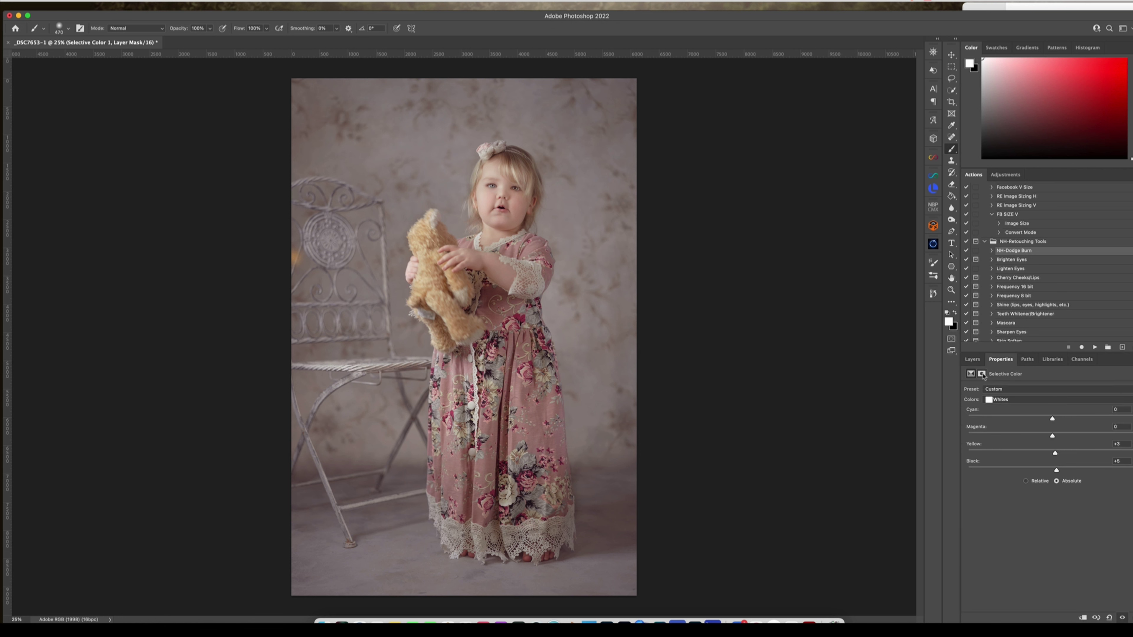
drag(984, 453, 989, 452)
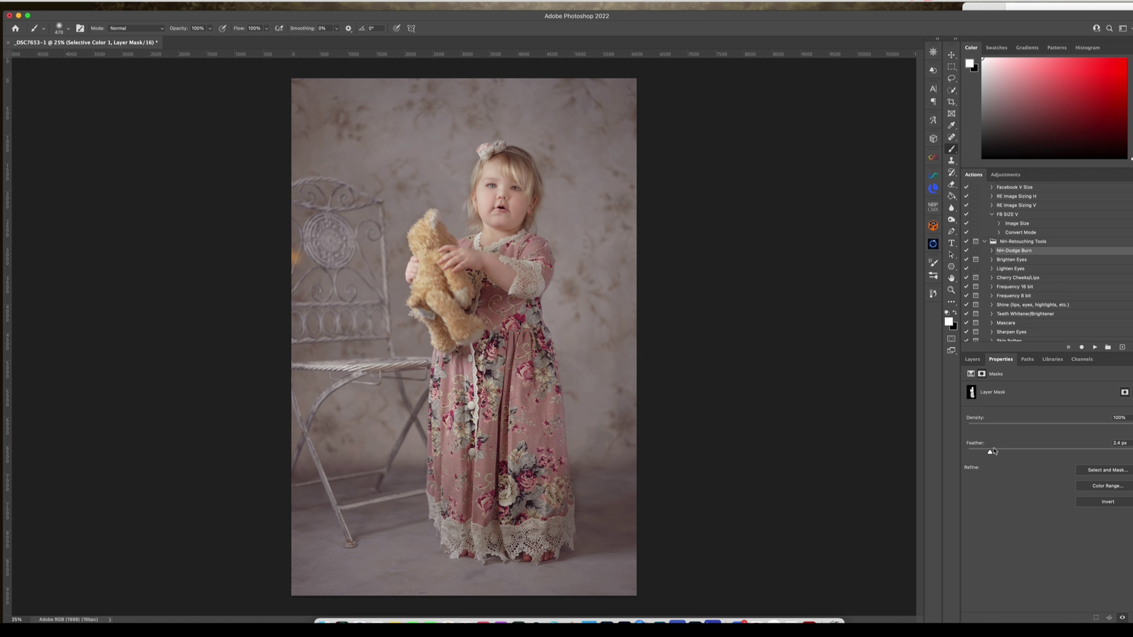
click(973, 359)
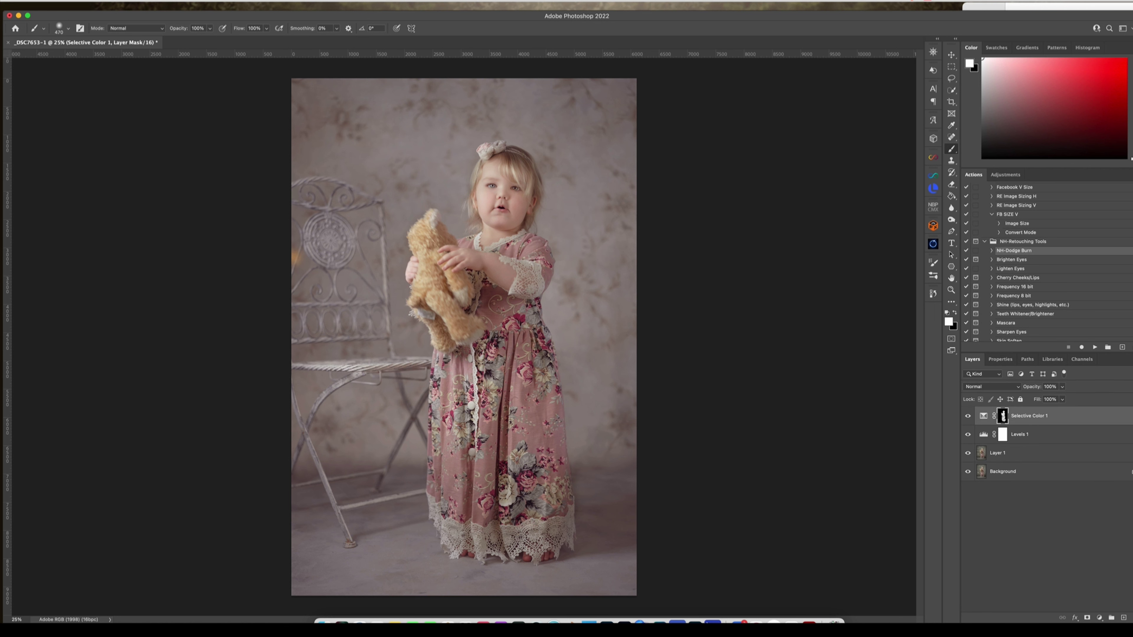
- Add an Exposure adjustment layer above the Selective Color layer and raise its Offset slightly for a matte look
click(1100, 618)
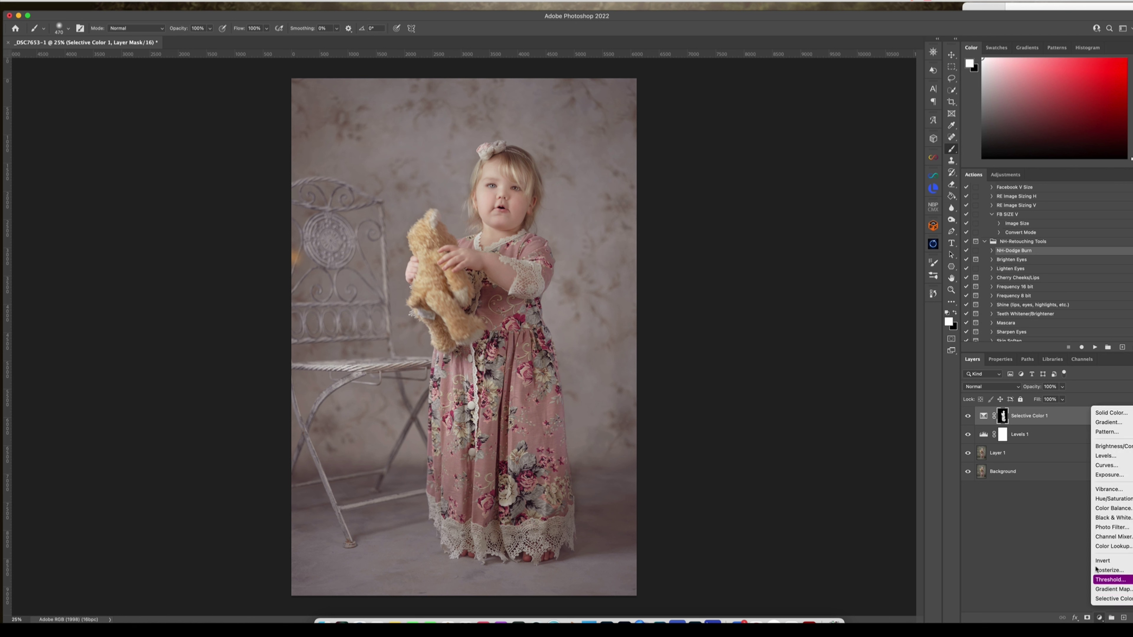
click(1100, 476)
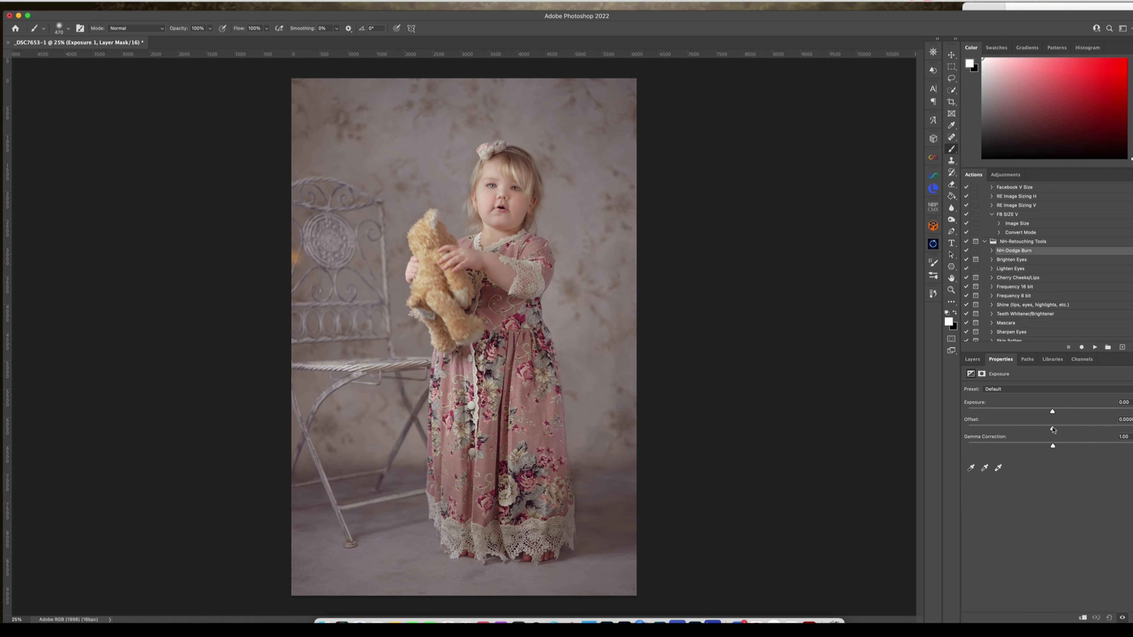
drag(1053, 429, 1057, 428)
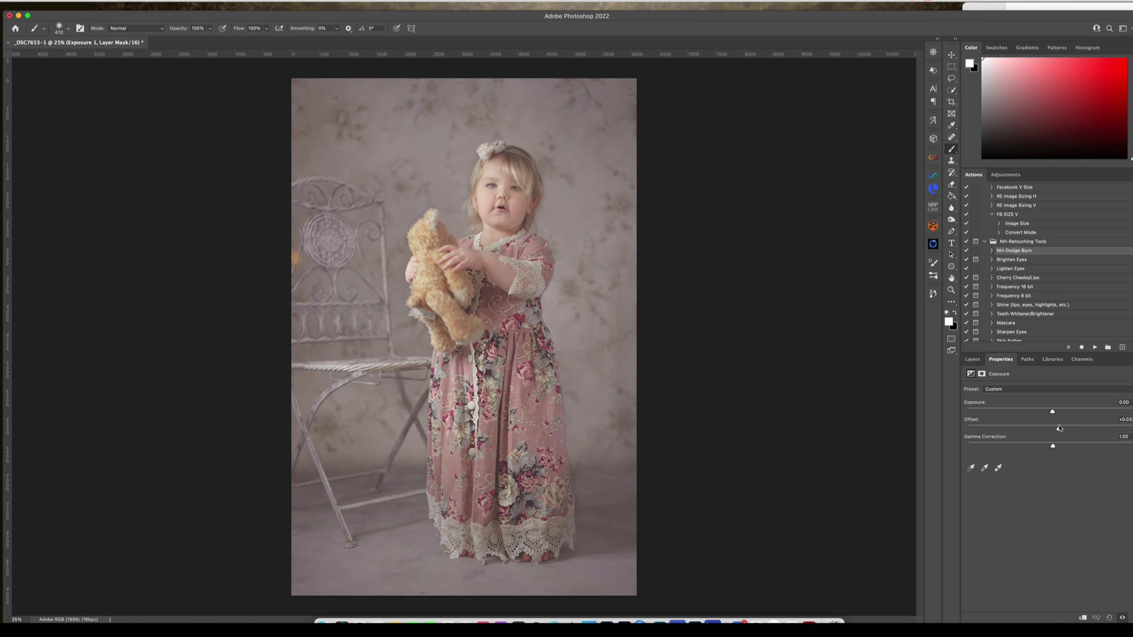
drag(1060, 429, 1060, 430)
click(973, 359)
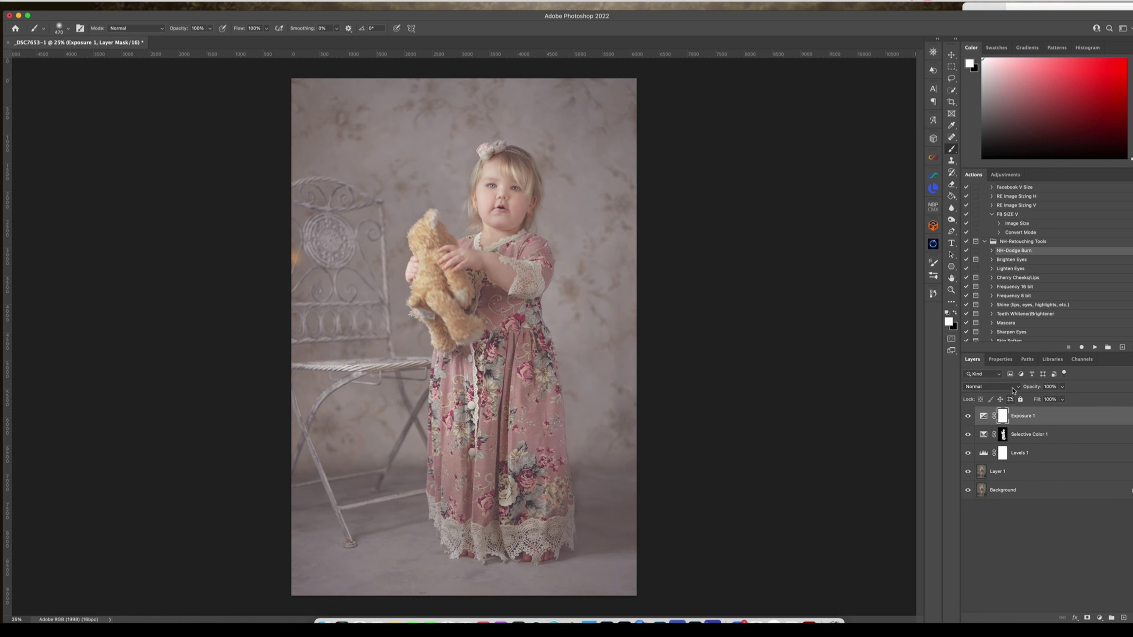
- Replace the Exposure layer's mask with a copy of the Selective Color mask and invert it so the effect covers only the background
key(Delete)
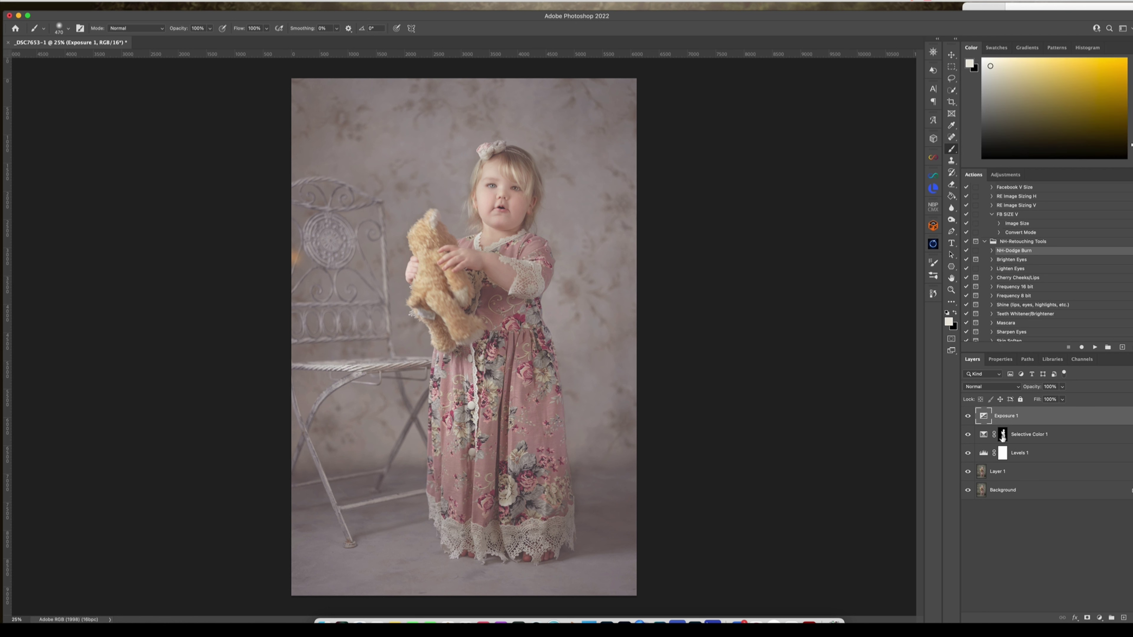
drag(1004, 438, 1003, 431)
drag(1006, 418, 1009, 423)
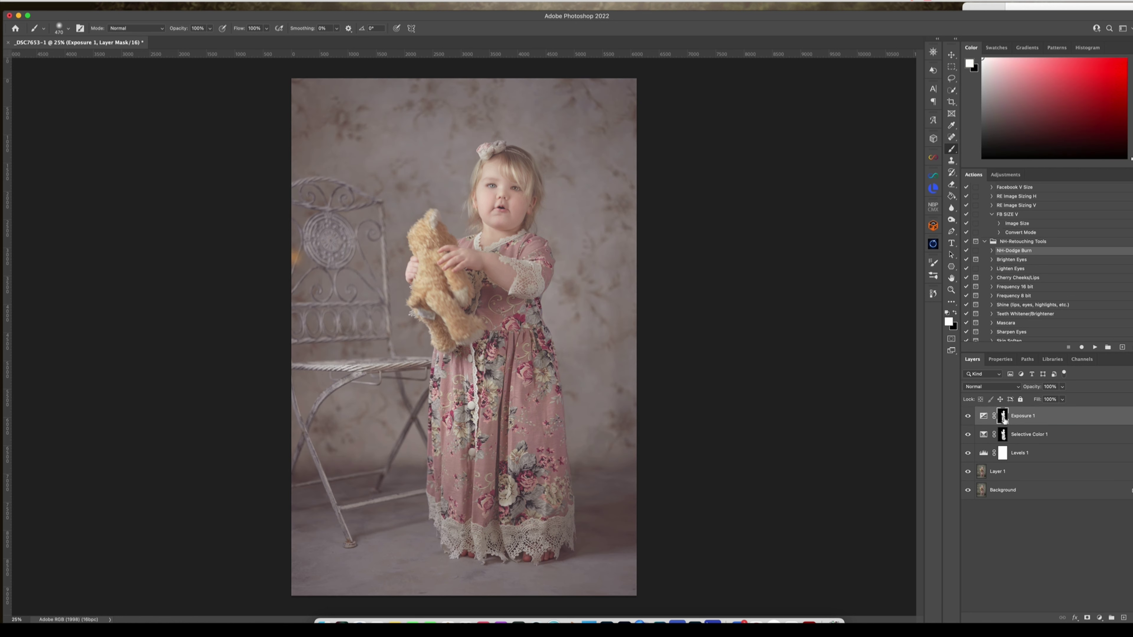
click(974, 419)
click(971, 417)
key(super+i)
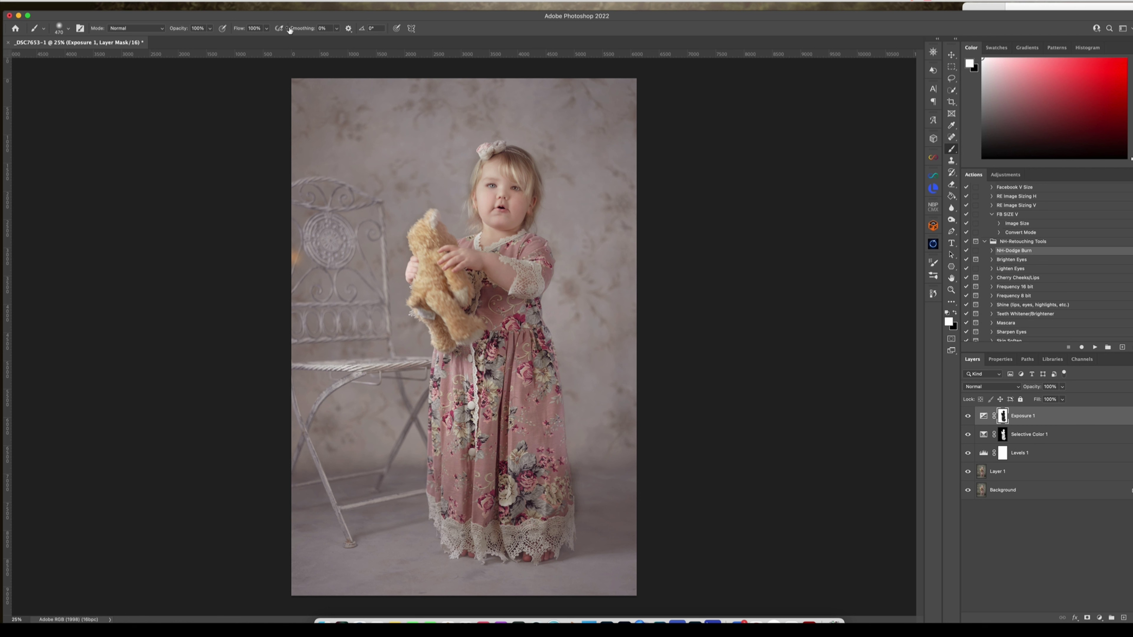
- Set the brush flow to 53% and touch up the Exposure mask beside the girl's head
click(266, 28)
drag(266, 39, 248, 40)
click(466, 166)
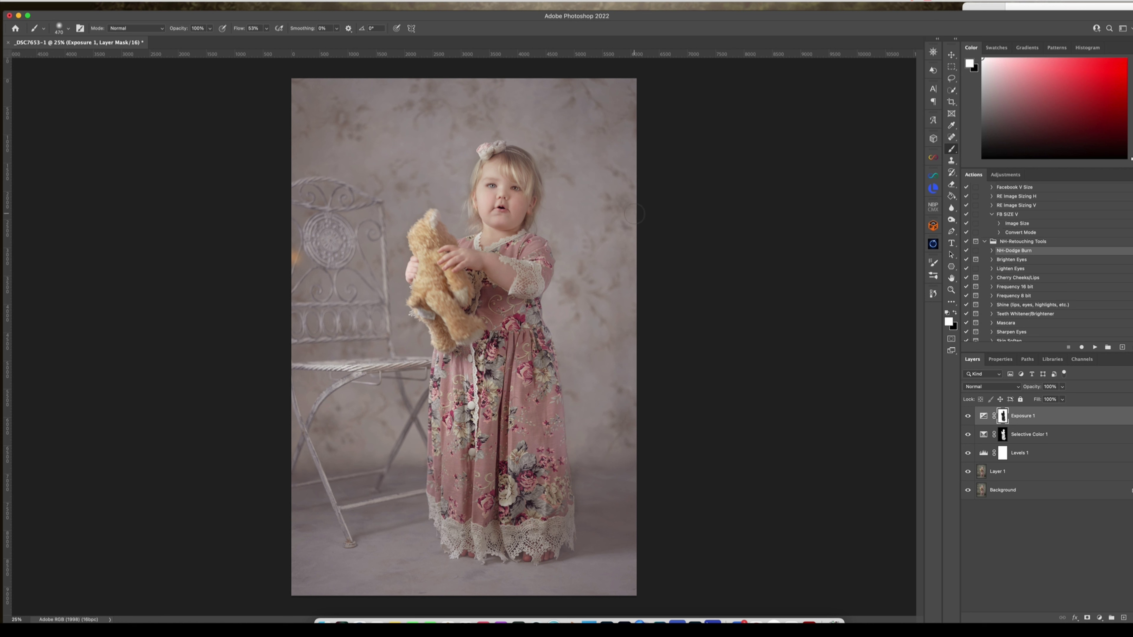
- Check the Exposure mask's properties and flatten the image into a single background layer
click(999, 359)
click(129, 1)
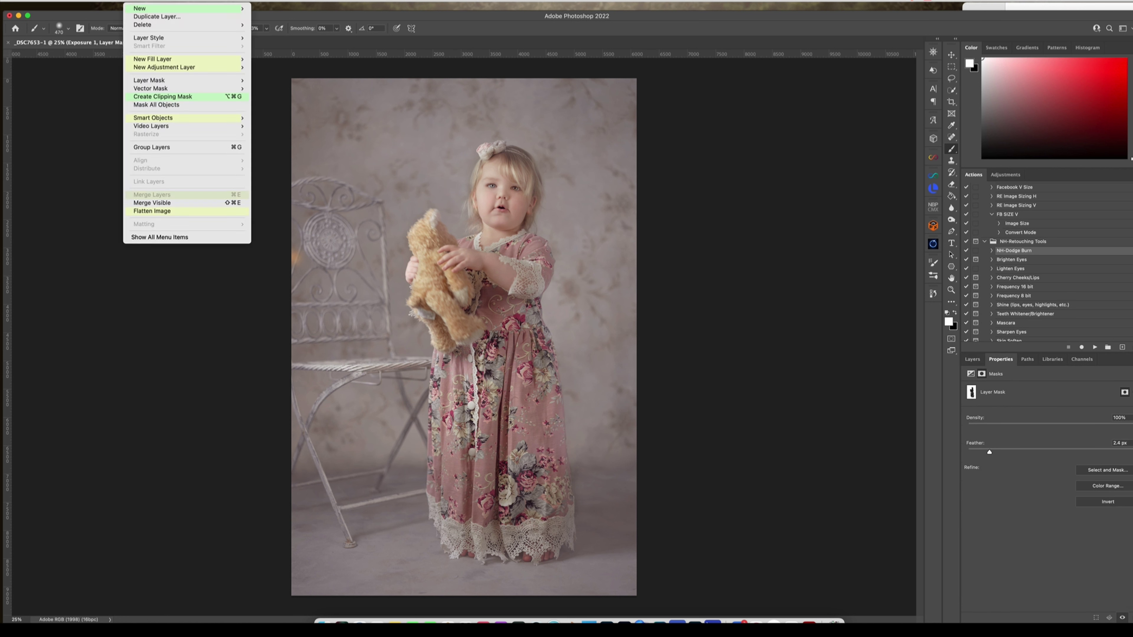
click(175, 214)
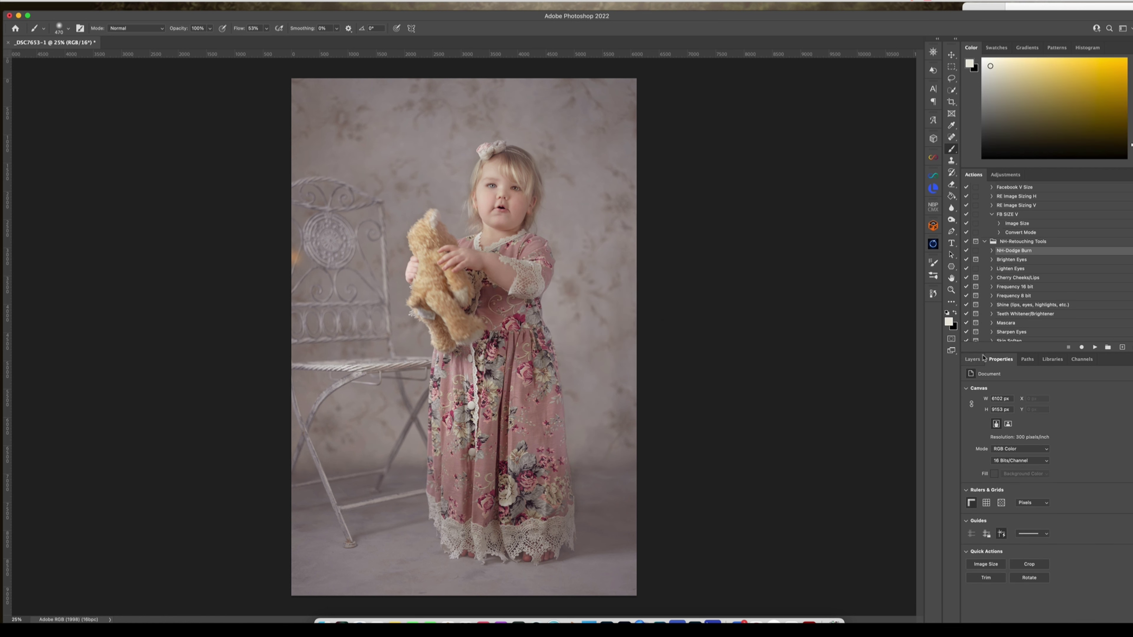
click(981, 358)
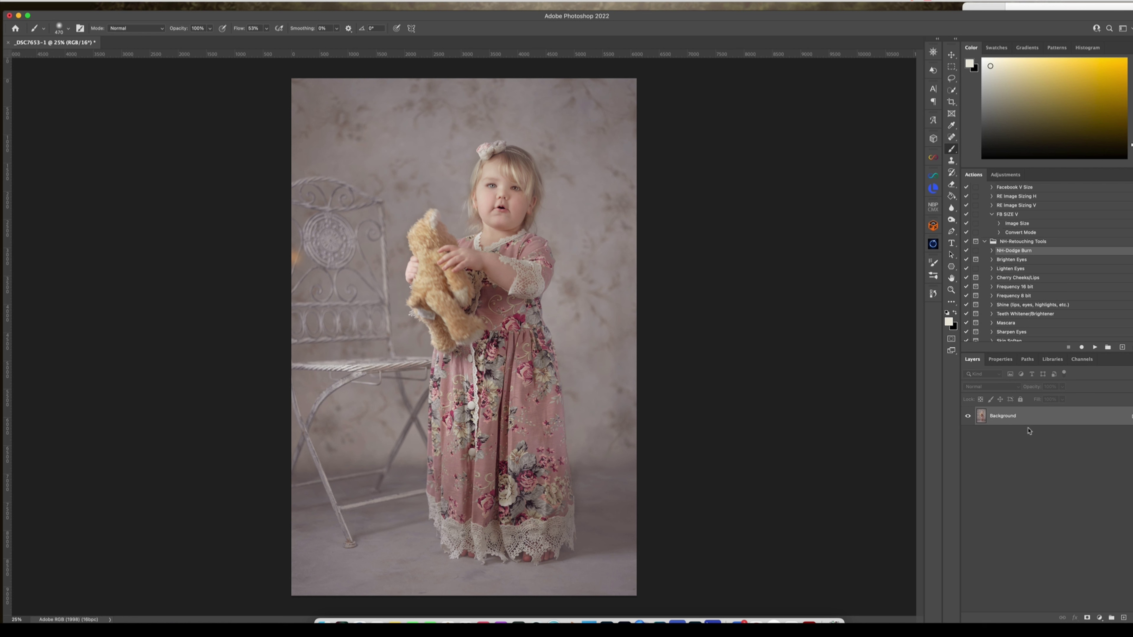
- Duplicate the background layer and set the copy's blend mode to Linear Light
key(super+j)
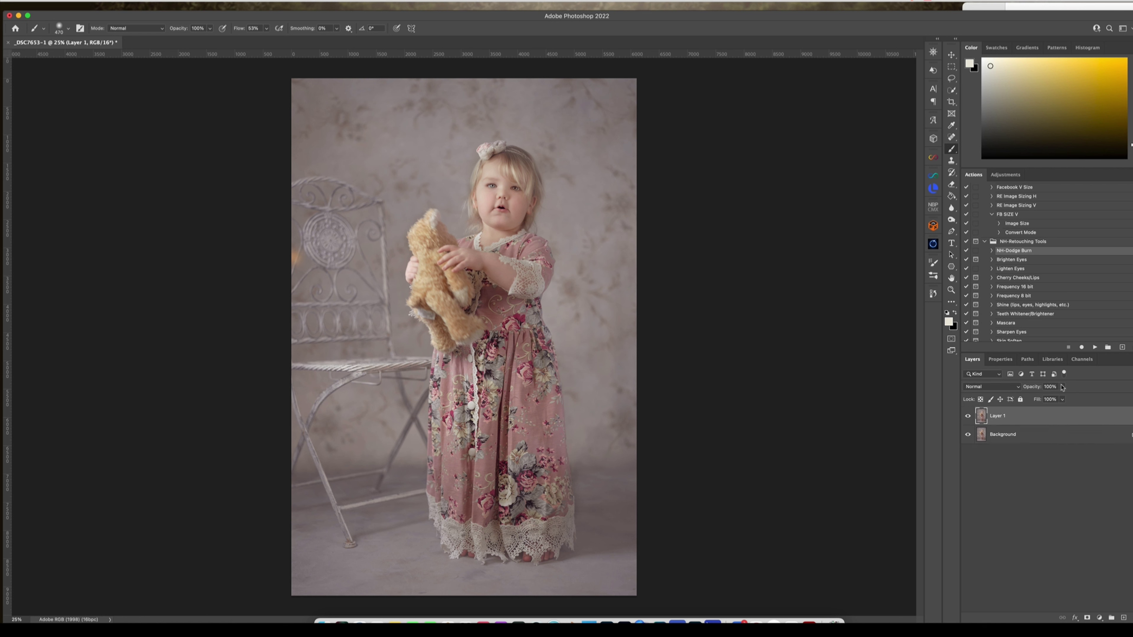
click(993, 387)
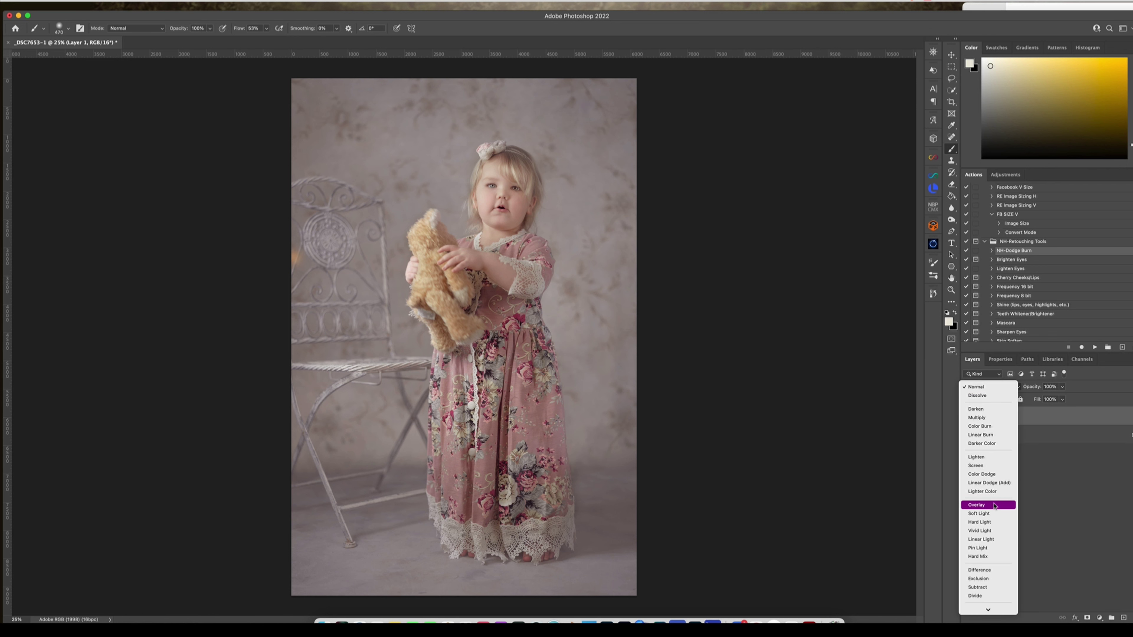
click(991, 540)
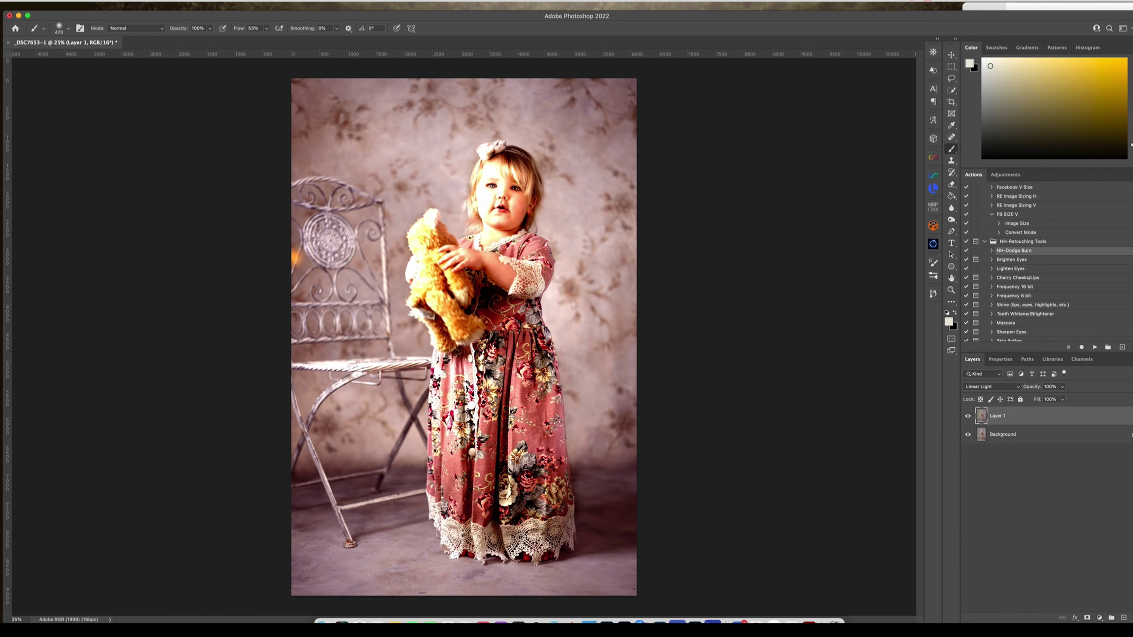
- Apply a High Pass filter with a radius of about 3.1 pixels to the duplicate layer, previewing it on the girl's eye
click(210, 2)
mouse_move(248, 130)
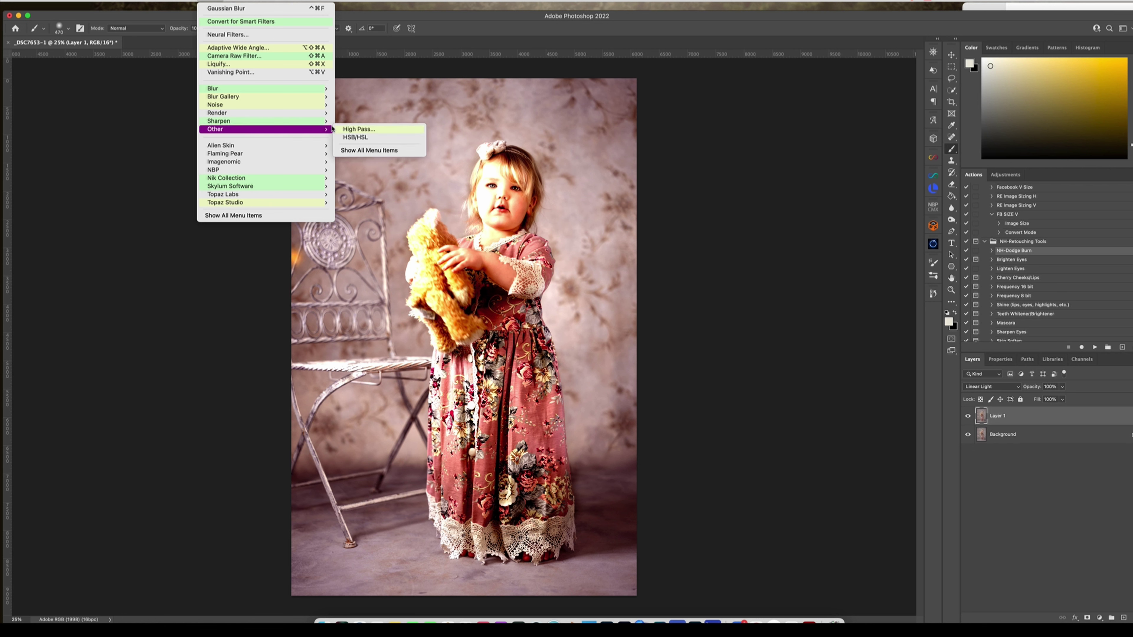
click(374, 129)
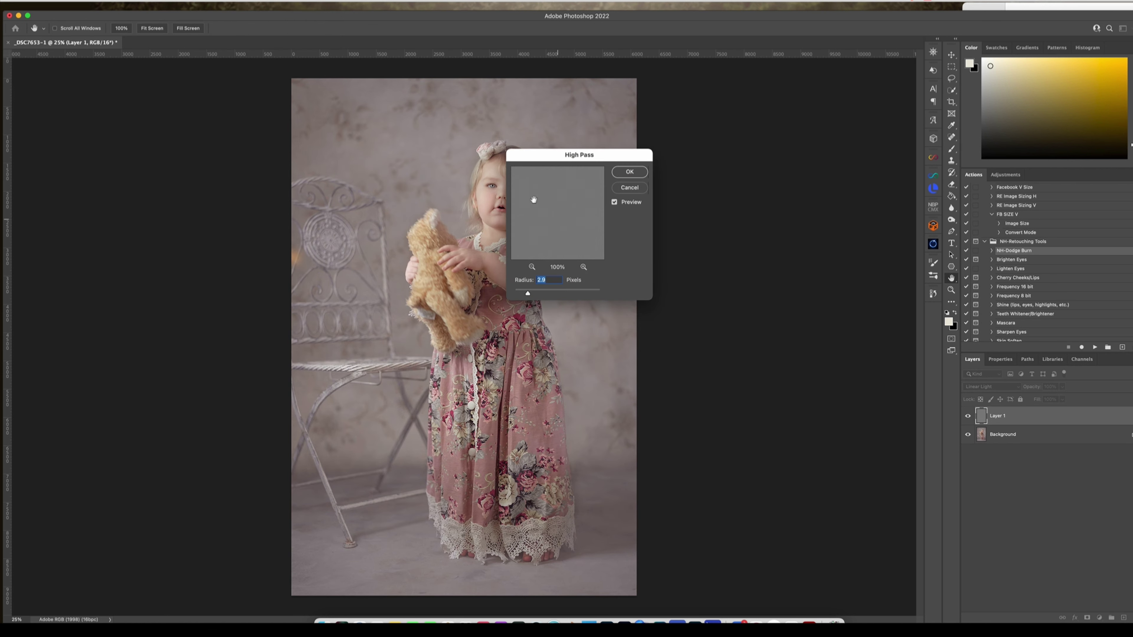
click(492, 184)
drag(601, 155, 683, 118)
drag(611, 259, 607, 258)
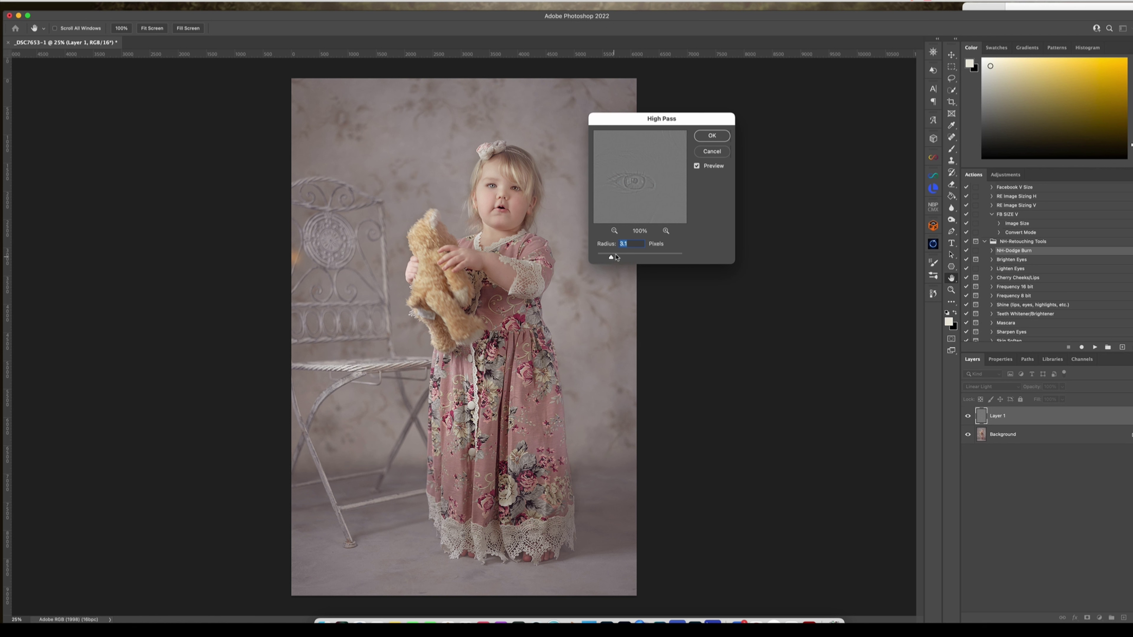
click(711, 135)
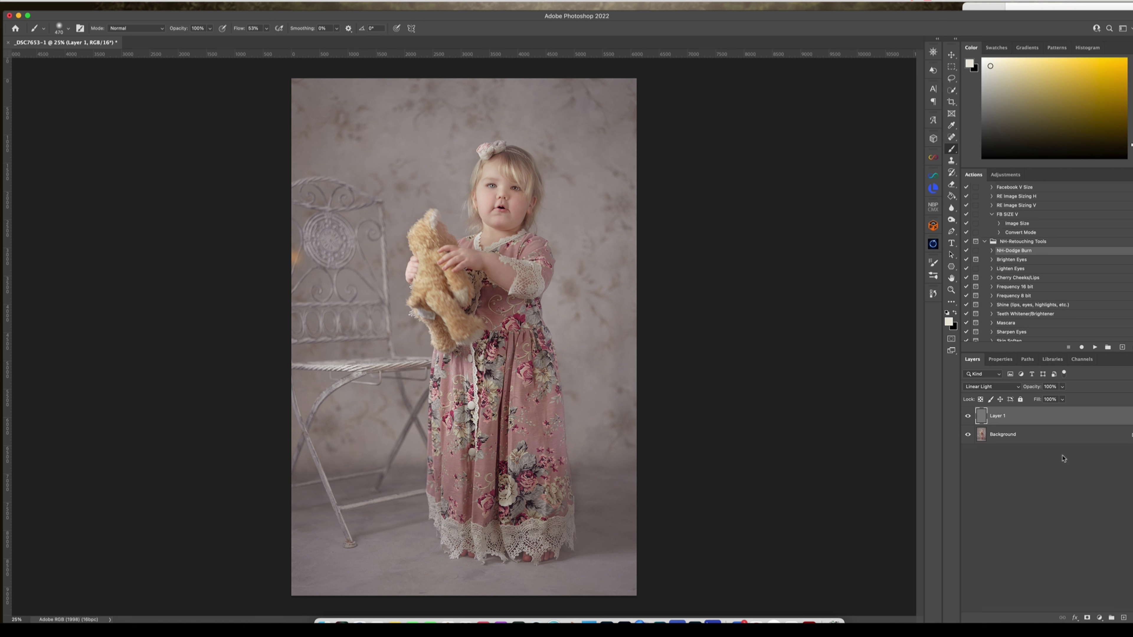
- Hide the High Pass layer behind a black mask and paint the sharpening back over the girl's facial features and hair bow
click(968, 416)
click(968, 417)
alt+click(1087, 617)
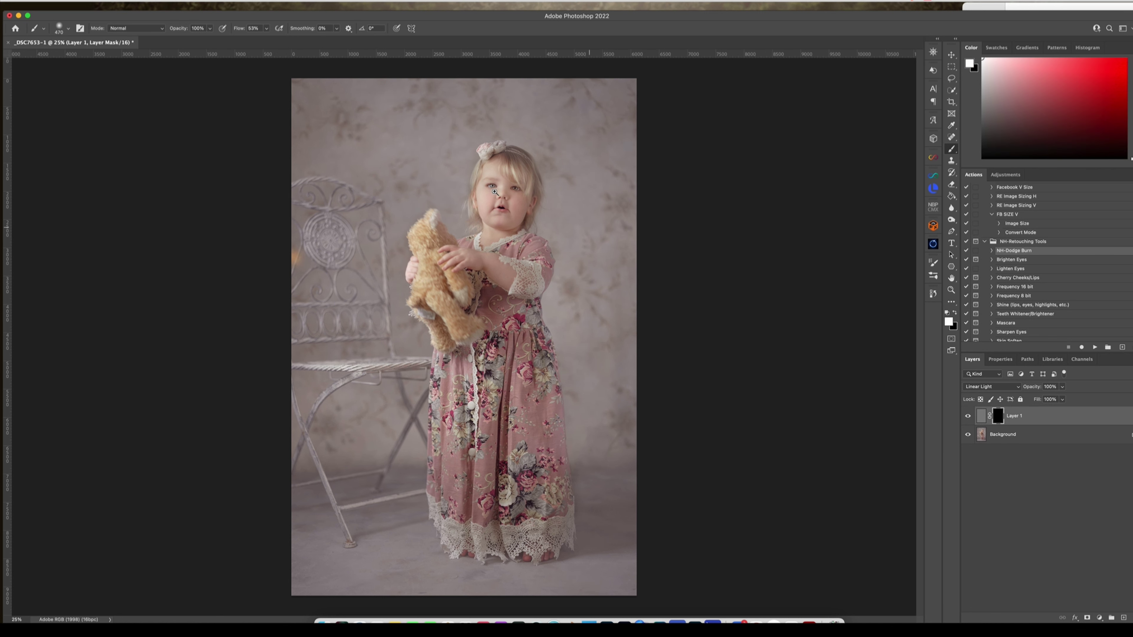
drag(567, 207, 590, 360)
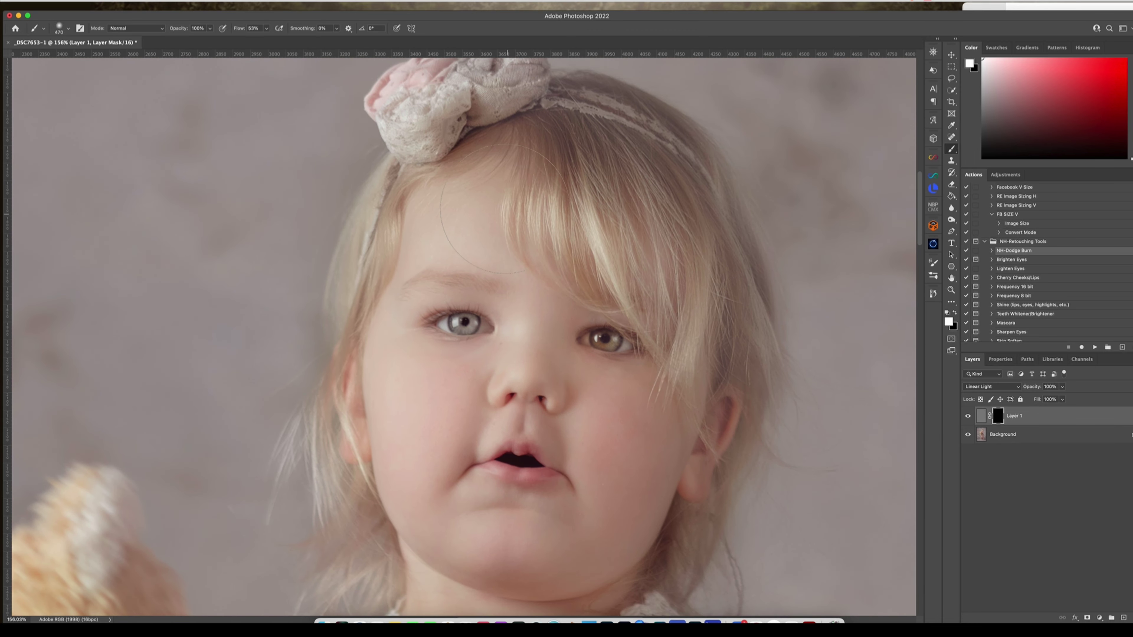
drag(645, 246, 633, 246)
drag(446, 154, 429, 166)
- Compare the whole portrait with and without the sharpening layer, and flatten the image
key(super+minus)
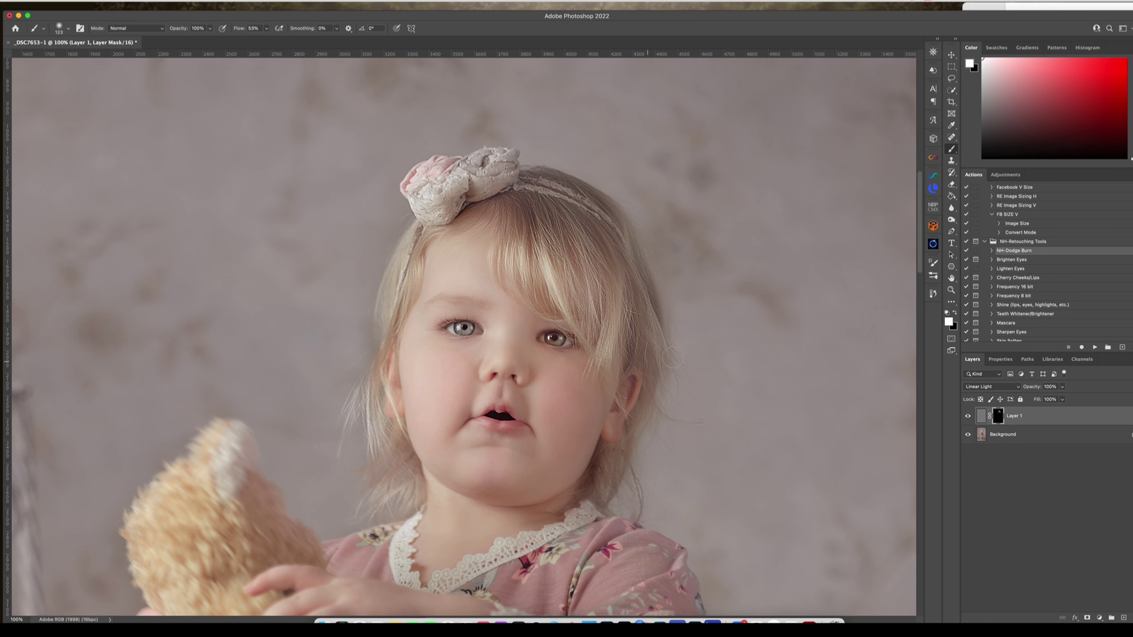
key(super+minus)
key(super+minus)
key(super+minus)
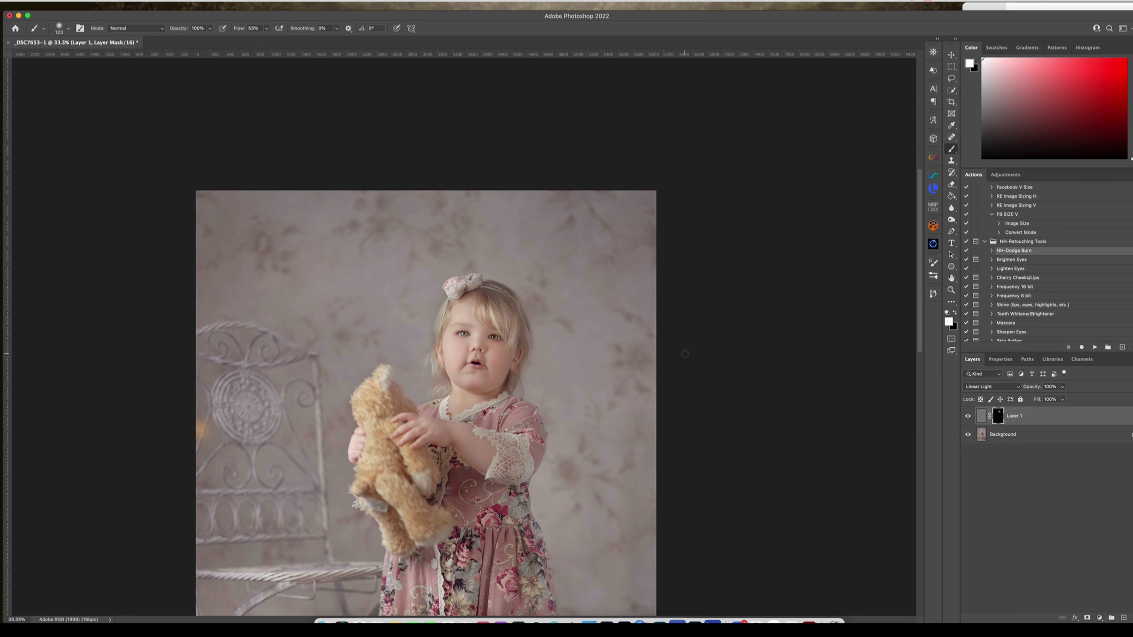
key(super+minus)
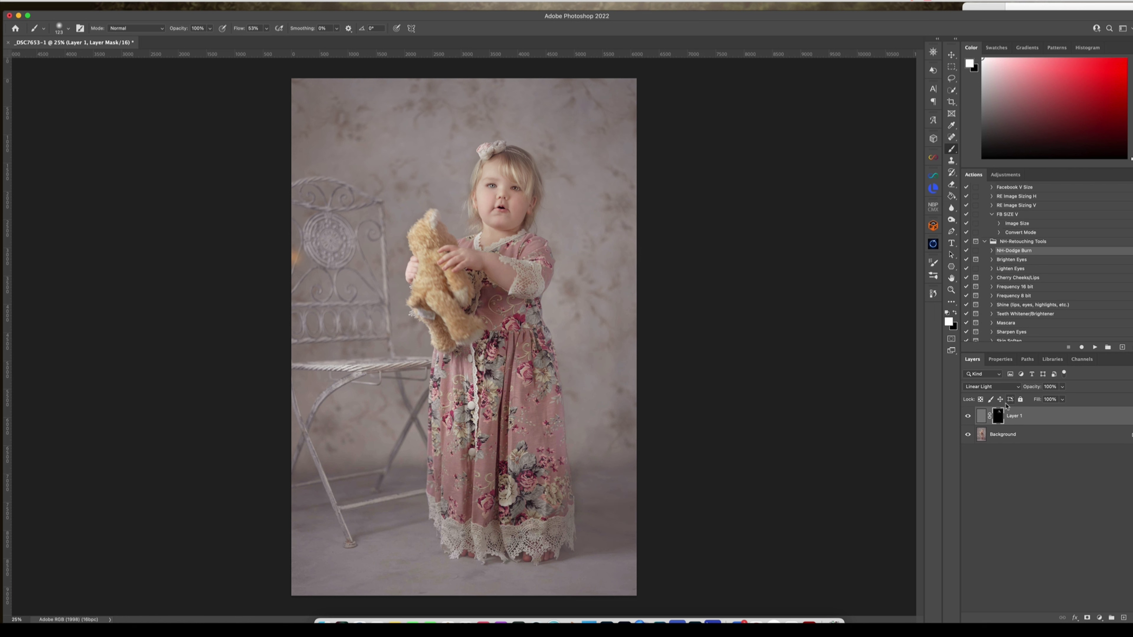
click(968, 417)
click(970, 418)
click(134, 1)
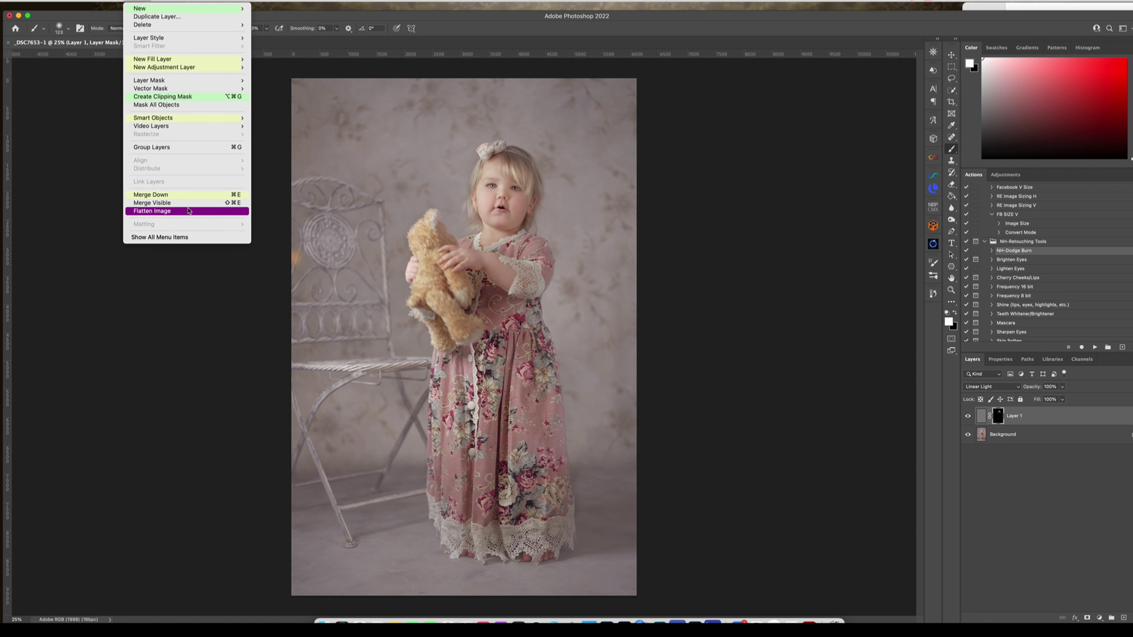
click(205, 211)
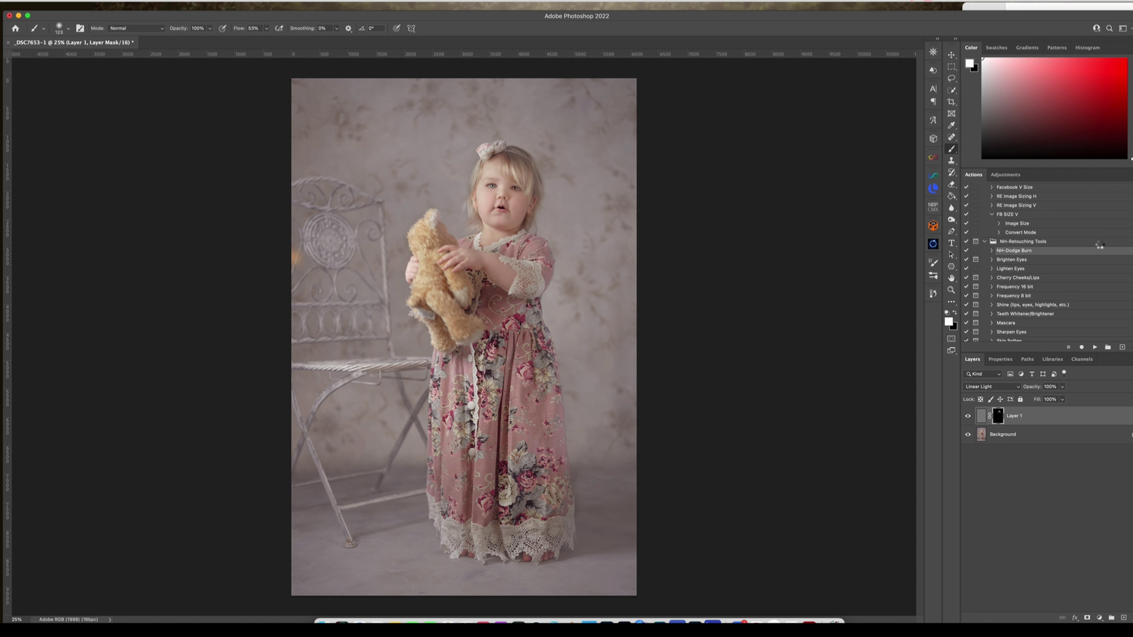
- Run the Cherry Cheeks/Lips action to add the masked Lips and Cheeks adjustment layers
click(1027, 278)
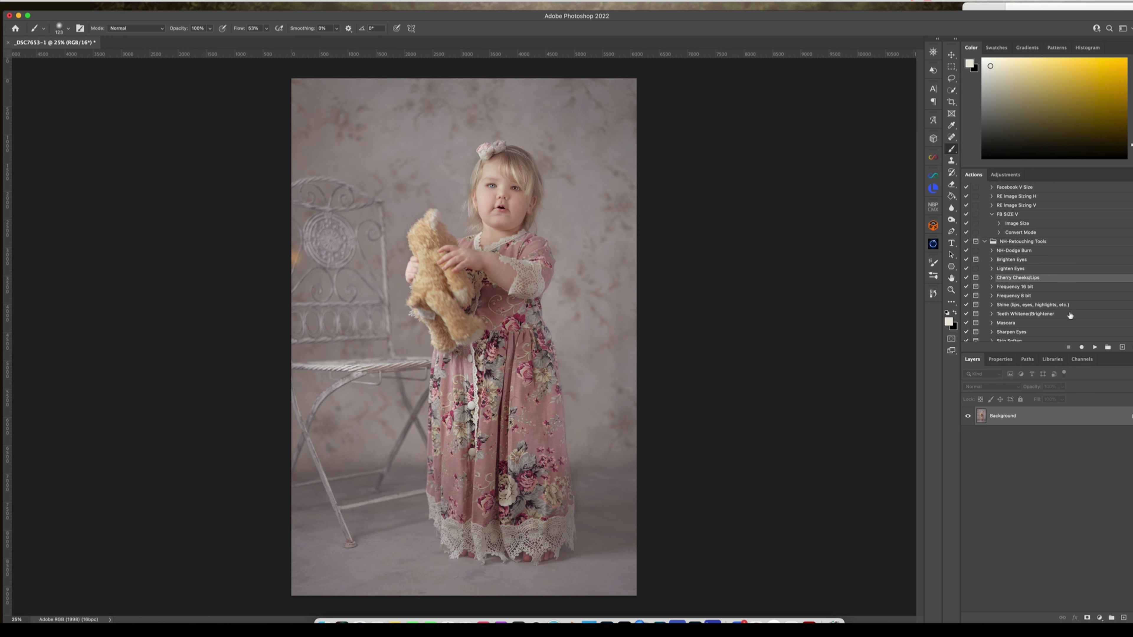
click(1095, 347)
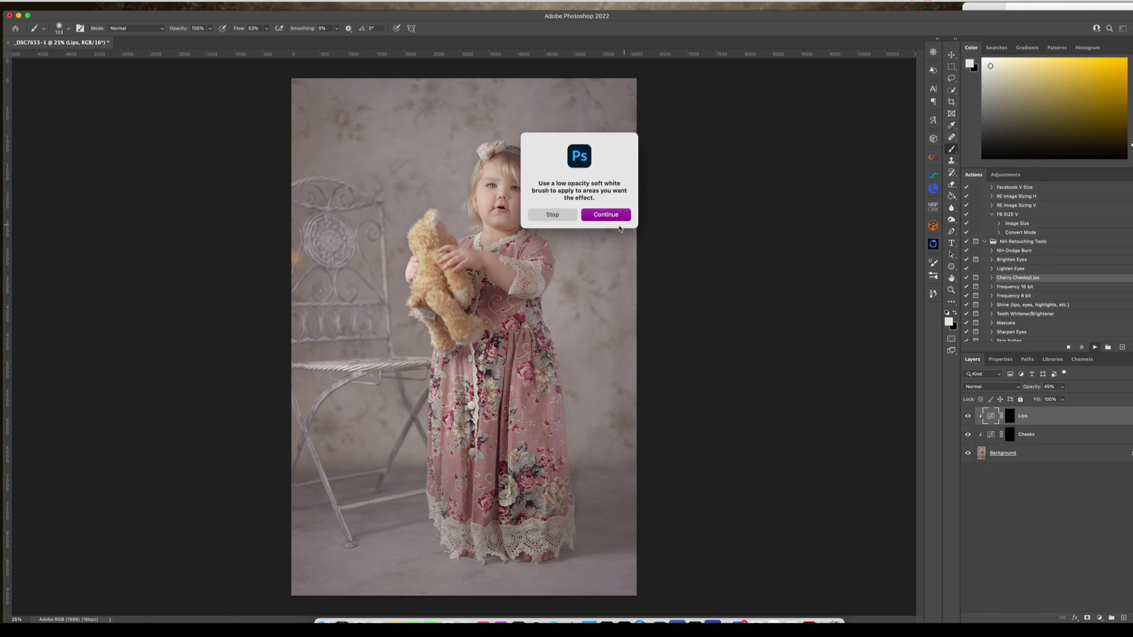
click(620, 214)
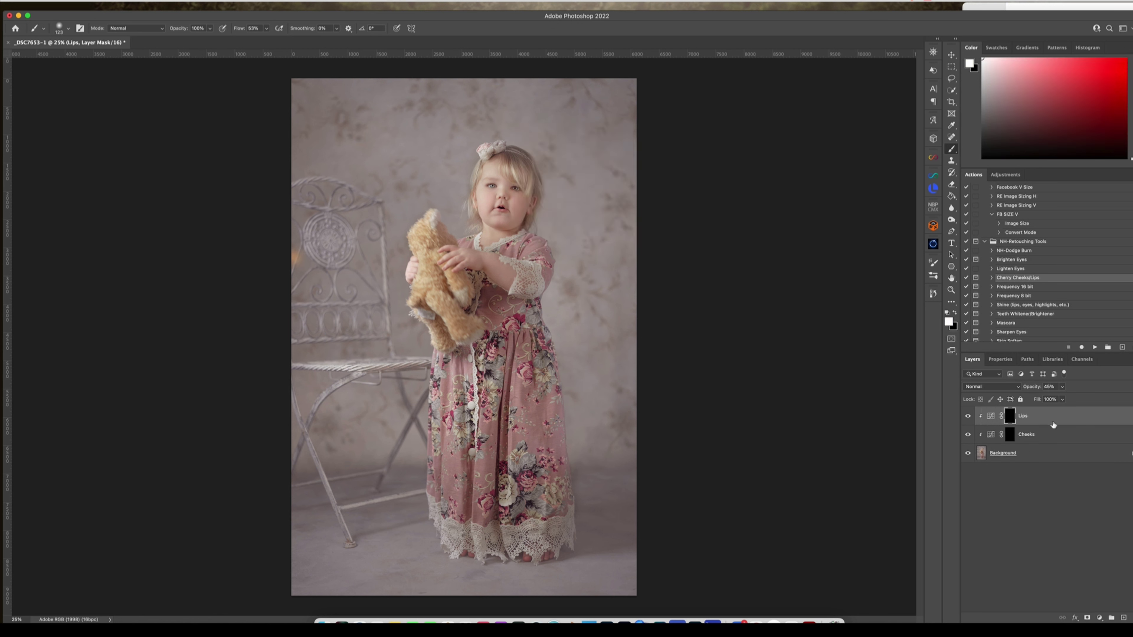
- Paint the Lips effect over the girl's lower and upper lips on the Lips mask with a small brush
key(super+equal)
key(super+equal)
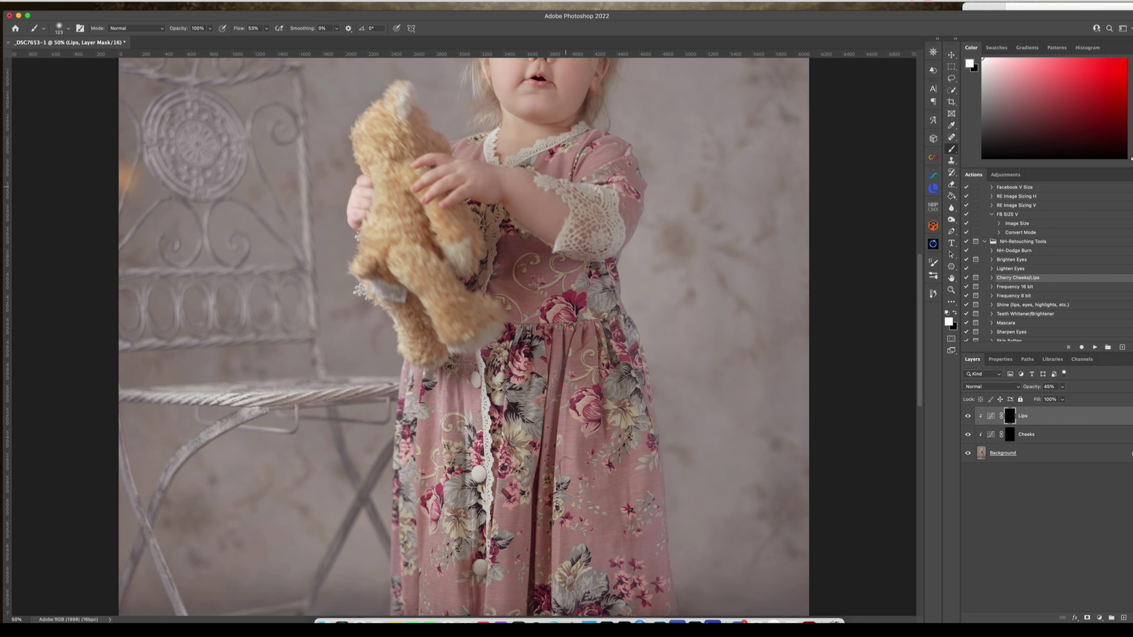
drag(538, 147, 548, 370)
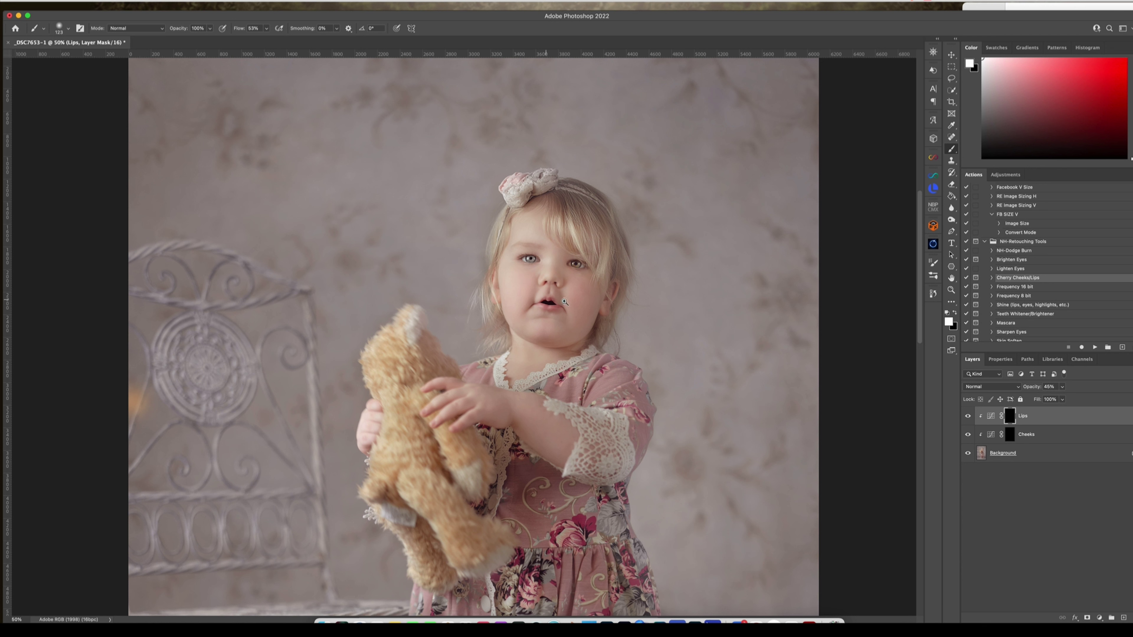
key(z)
key(b)
mouse_move(549, 302)
mouse_down()
mouse_move(599, 309)
mouse_move(544, 302)
mouse_move(533, 304)
mouse_move(539, 325)
mouse_move(516, 320)
mouse_move(556, 333)
mouse_up()
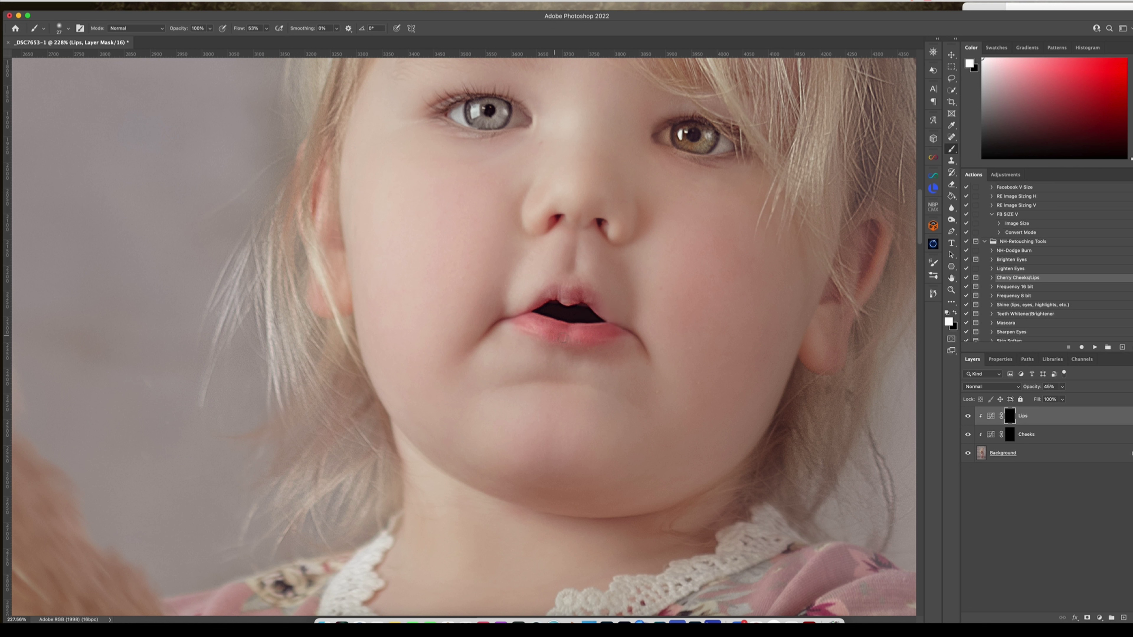
drag(567, 292, 556, 303)
key(bracketleft)
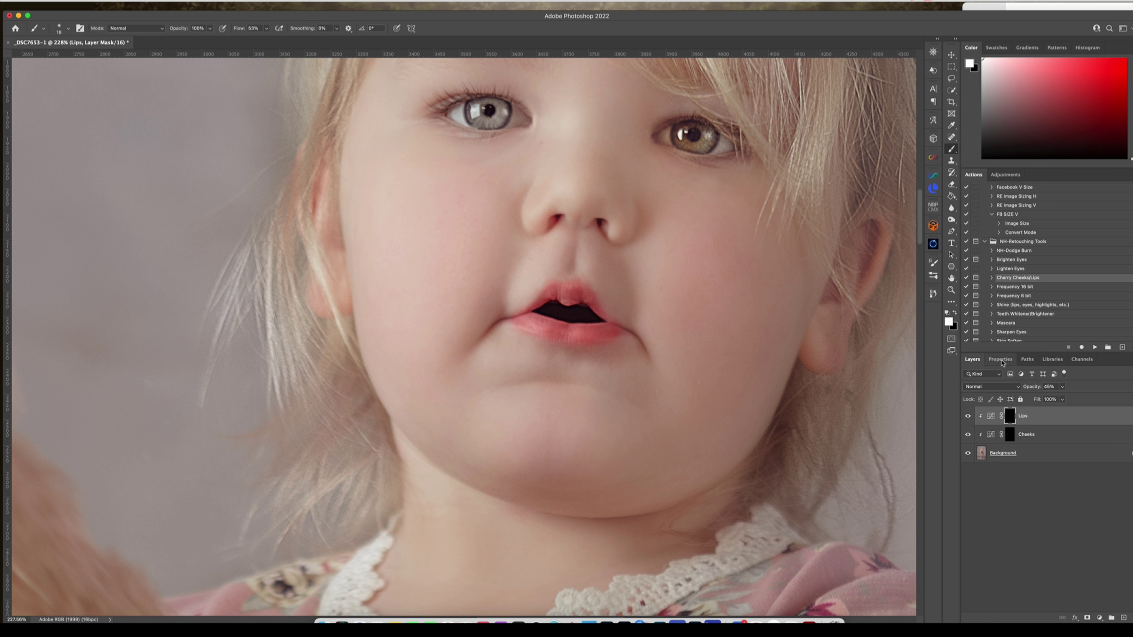
- Lower the Red channel curve of the Lips adjustment slightly to tone down the lip color
double_click(990, 415)
click(1037, 401)
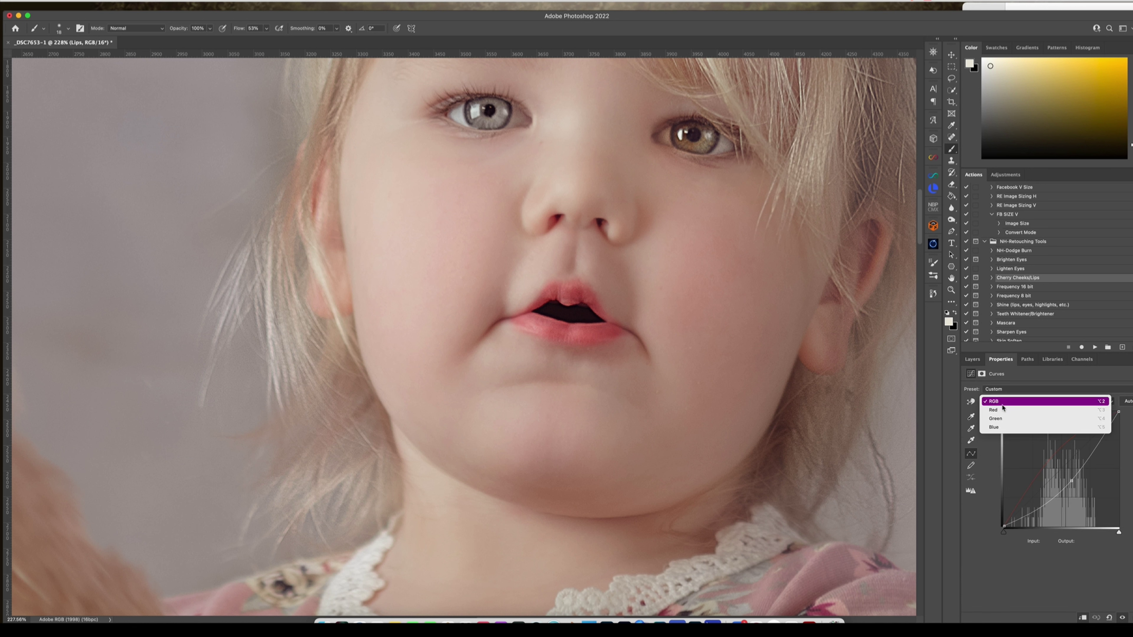
click(1036, 410)
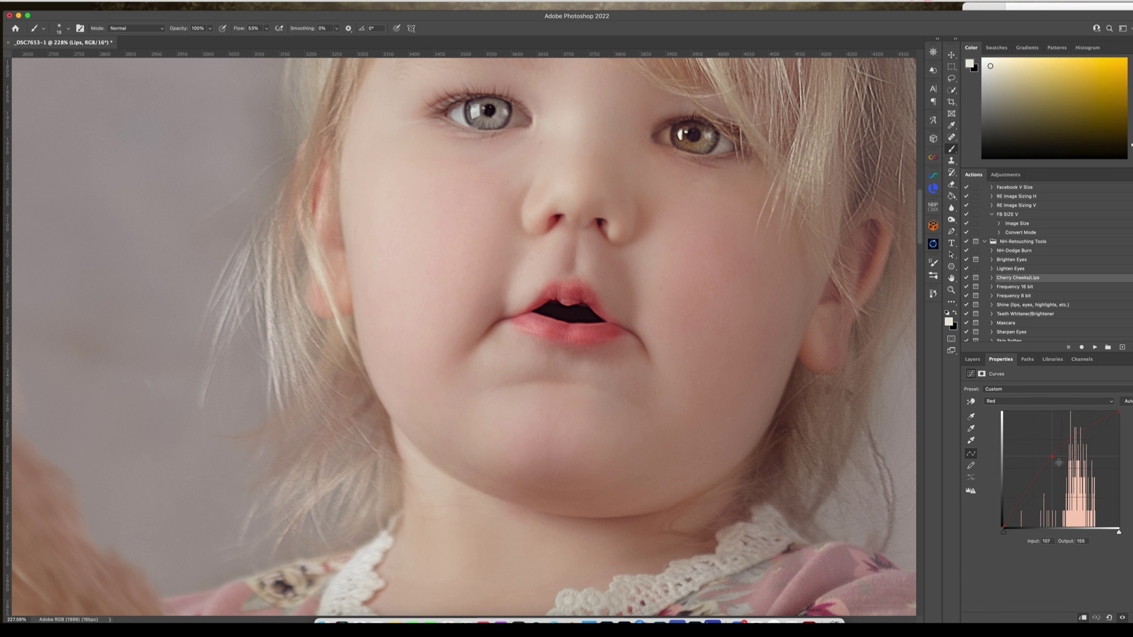
drag(1058, 464, 1056, 460)
click(973, 360)
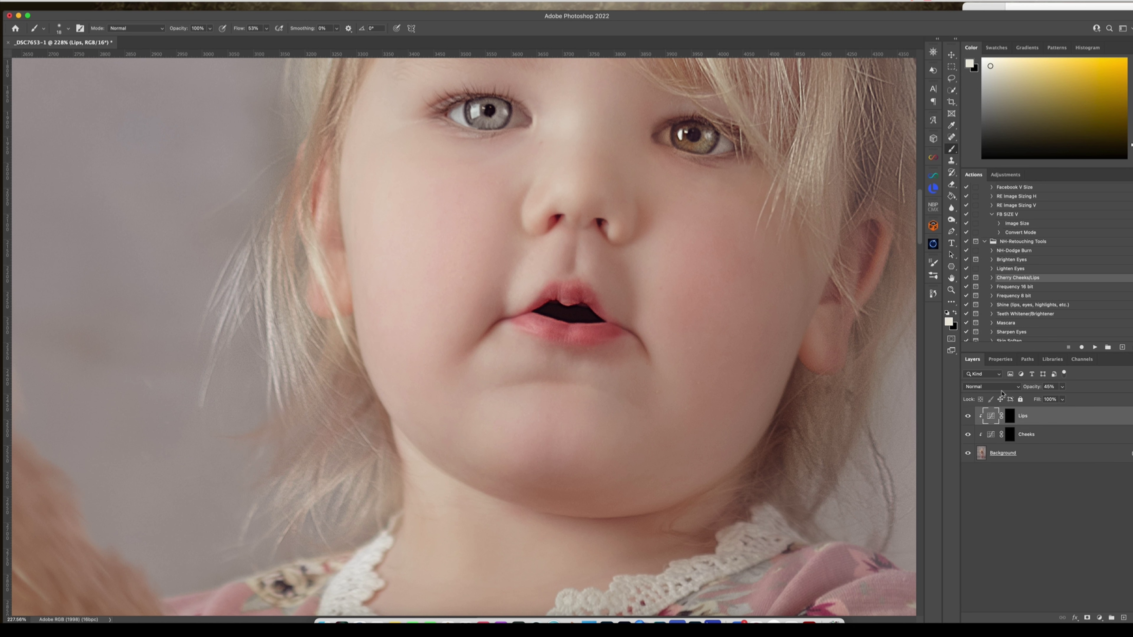
- Raise the midtones of the Lips adjustment's Blue channel curve slightly to make the lips pinker
key(super+1)
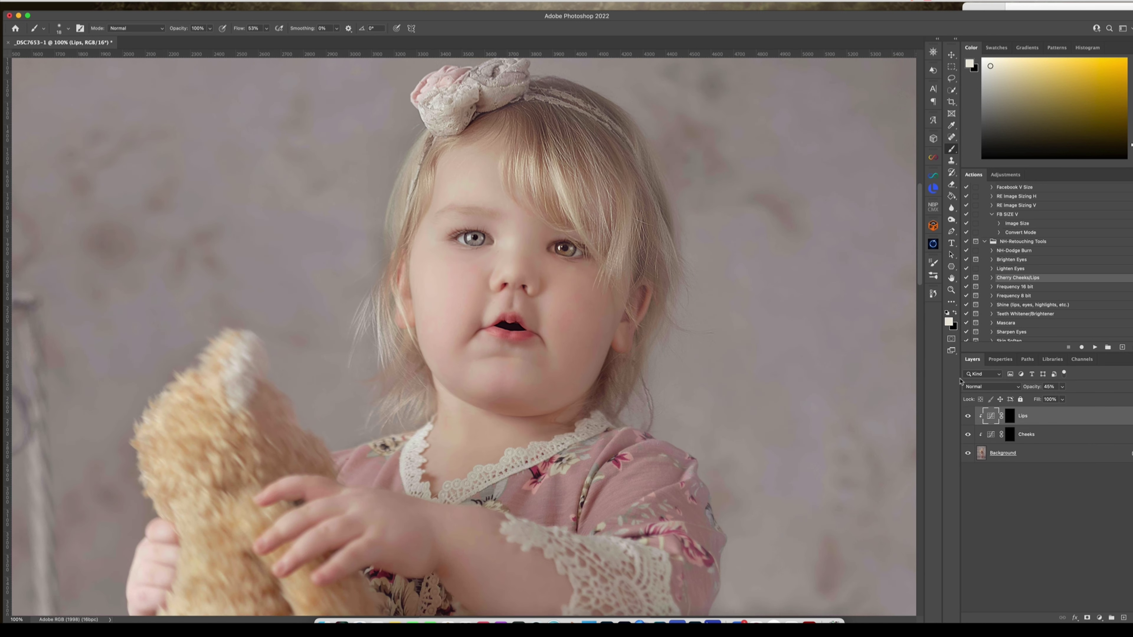
double_click(991, 416)
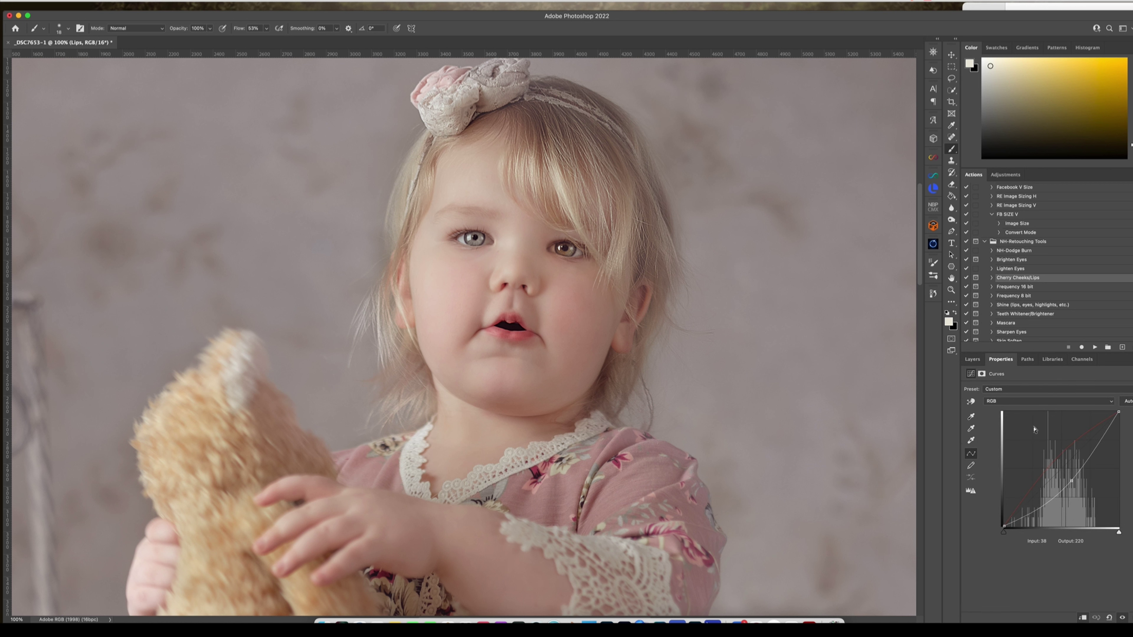
click(1039, 401)
click(1026, 429)
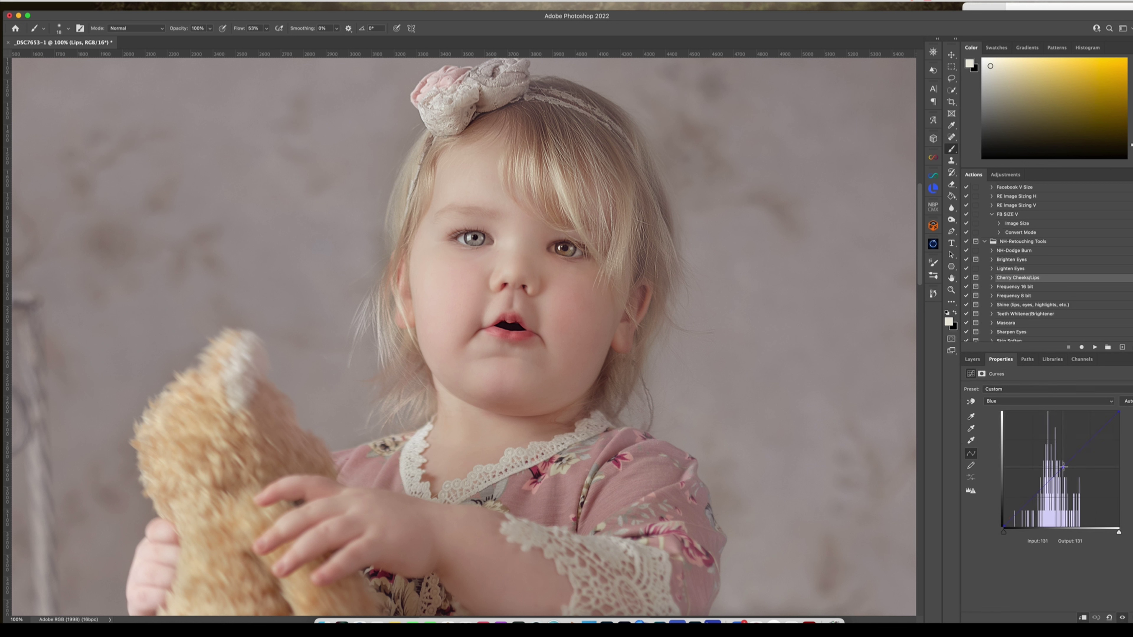
click(1063, 467)
drag(1061, 461, 1060, 458)
drag(1059, 458, 1058, 460)
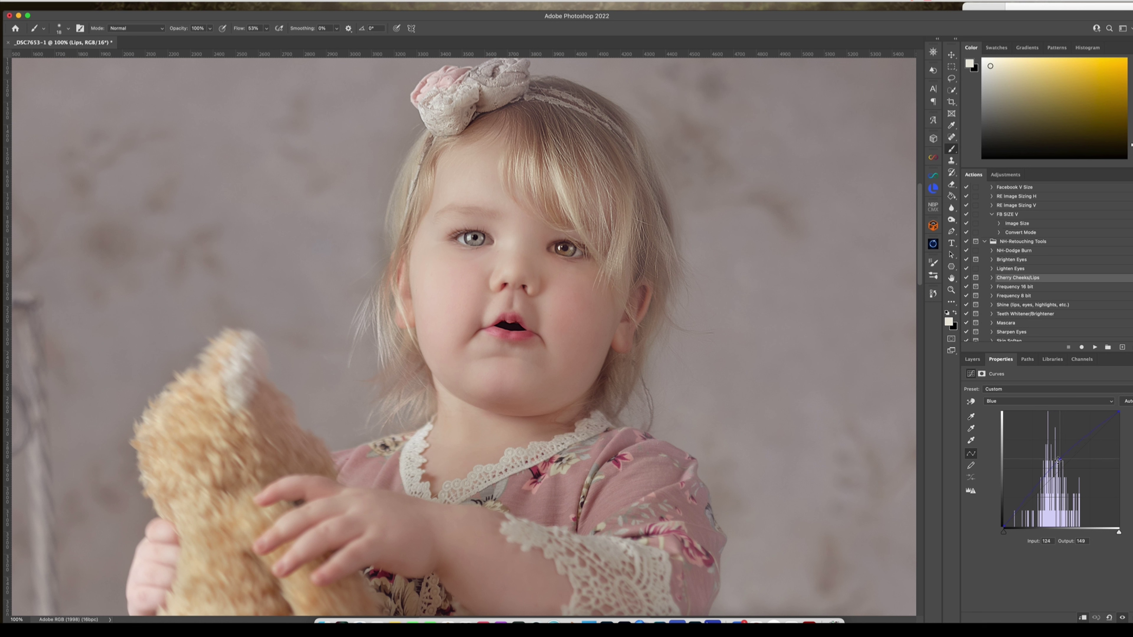
- Paint the Cheeks effect over both of the girl's cheeks on the Cheeks mask with a large soft brush
click(973, 360)
click(1010, 435)
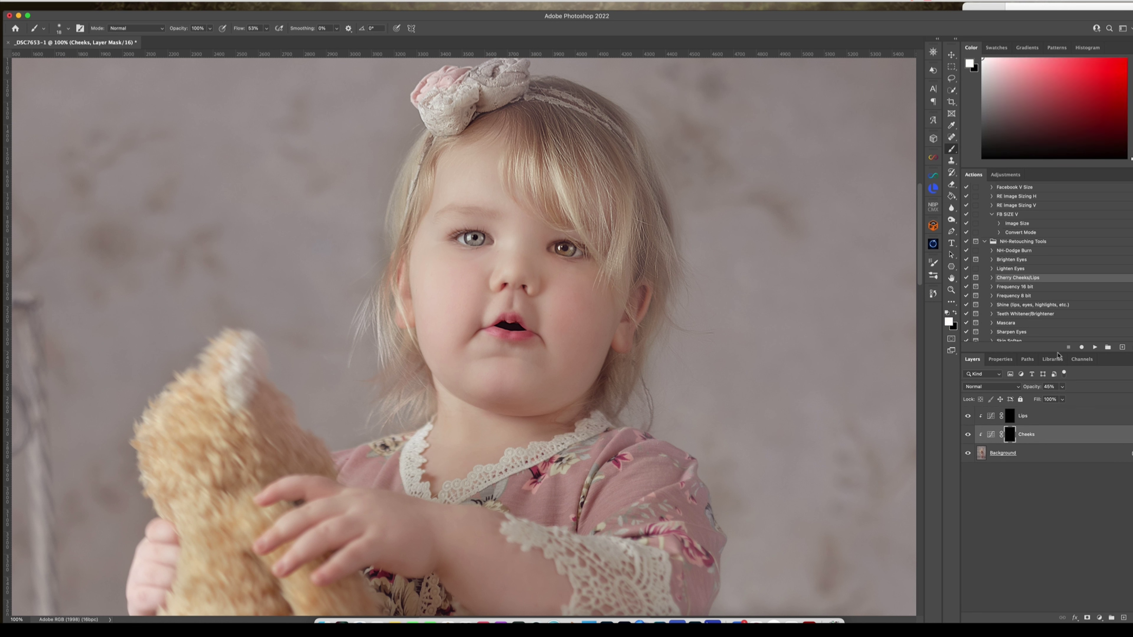
mouse_move(460, 299)
mouse_down()
mouse_move(488, 298)
mouse_move(455, 291)
mouse_move(448, 330)
mouse_up()
drag(577, 314, 563, 324)
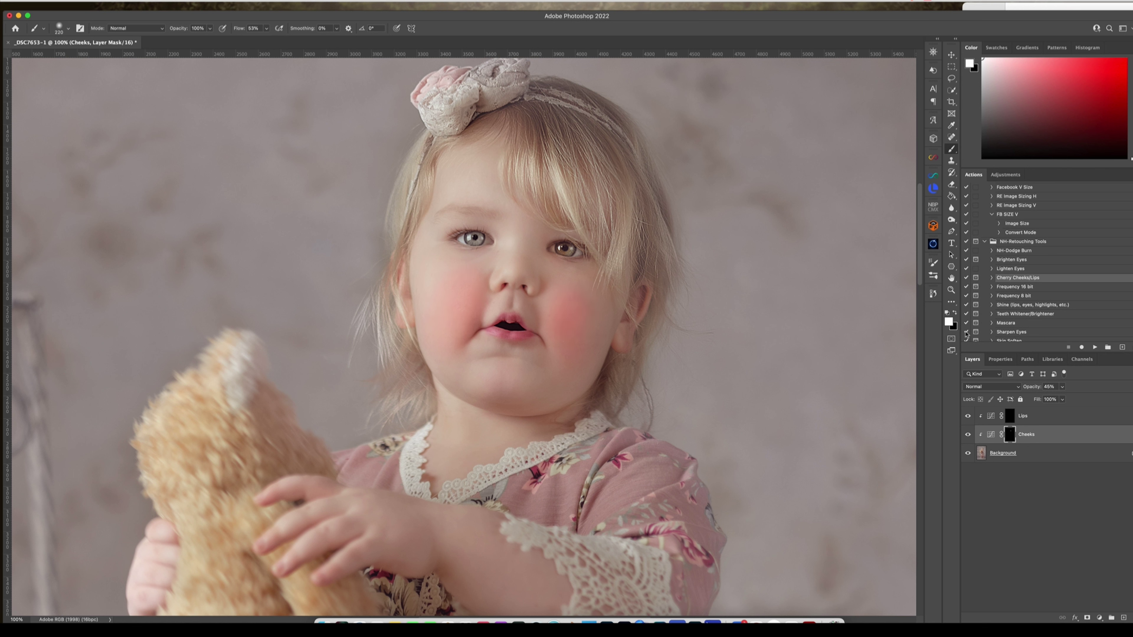
- Set the Cheeks adjustment's Red channel curve point to input 118, output 144, and raise its Blue channel curve slightly
double_click(990, 434)
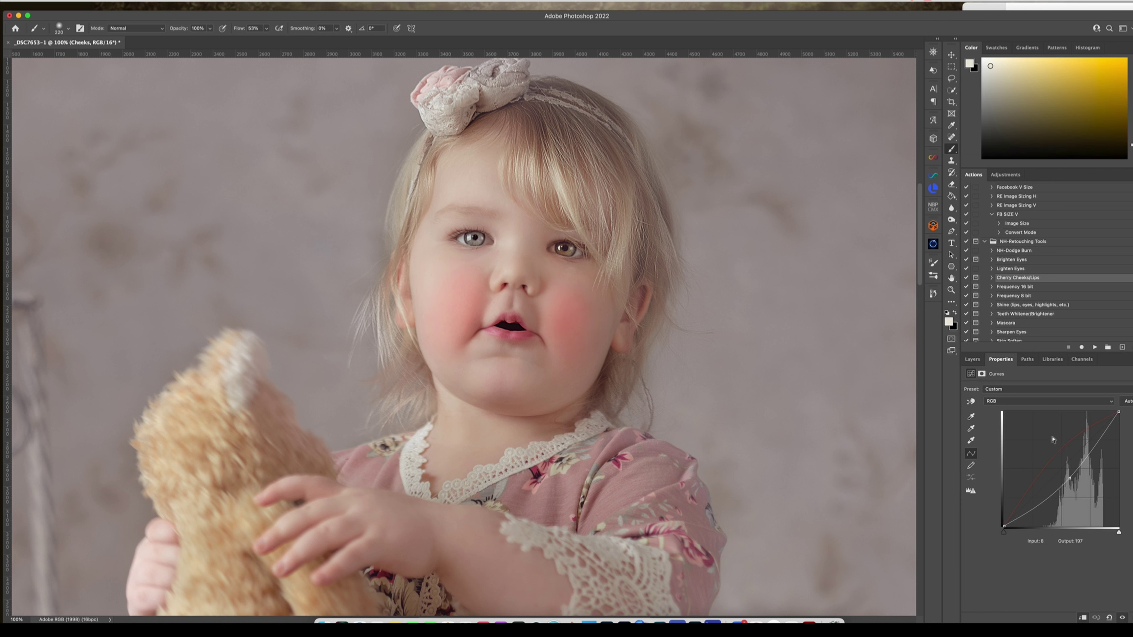
click(1012, 403)
click(1017, 410)
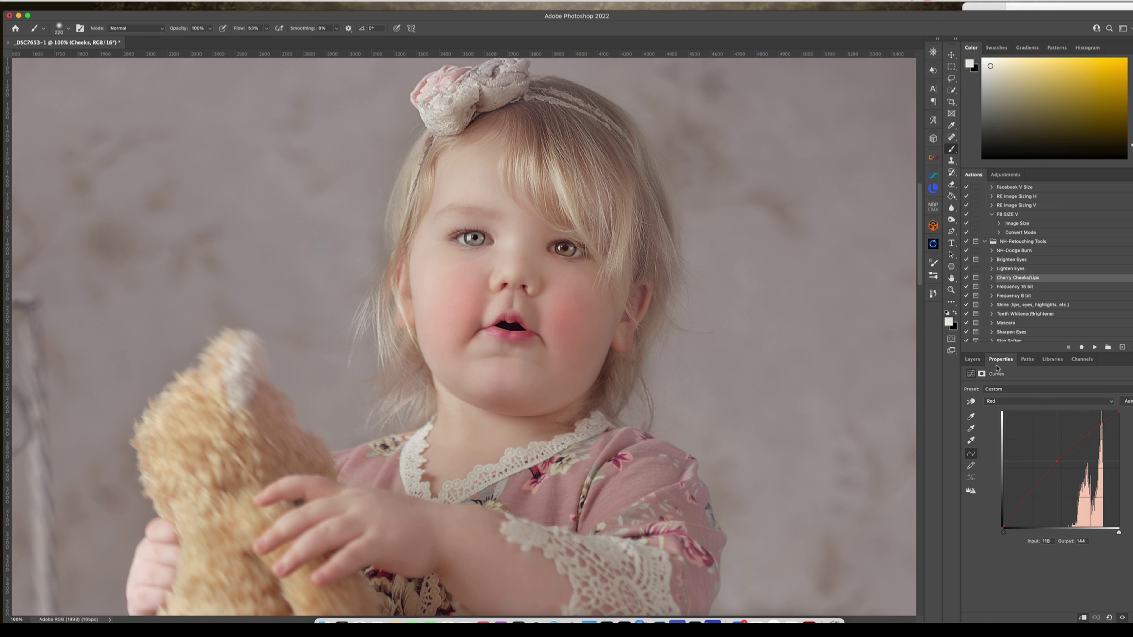
click(1011, 404)
click(1015, 423)
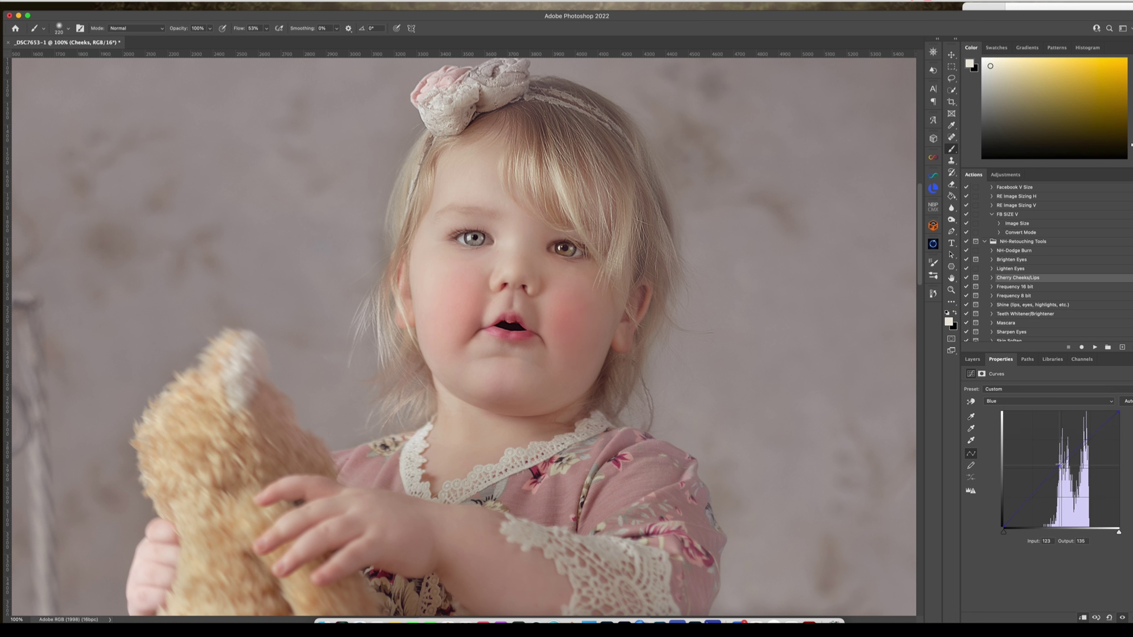
drag(1057, 459, 1059, 457)
- Adjust the feather of the Cheeks layer mask and reduce the layer's opacity to 23%
click(973, 359)
click(1009, 434)
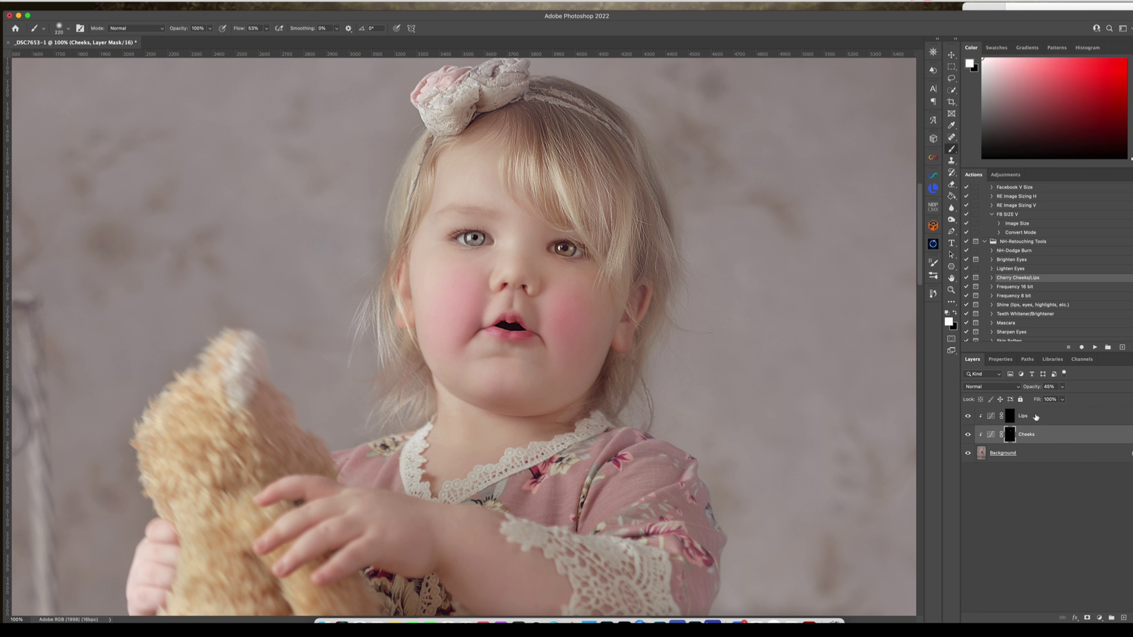
click(1000, 360)
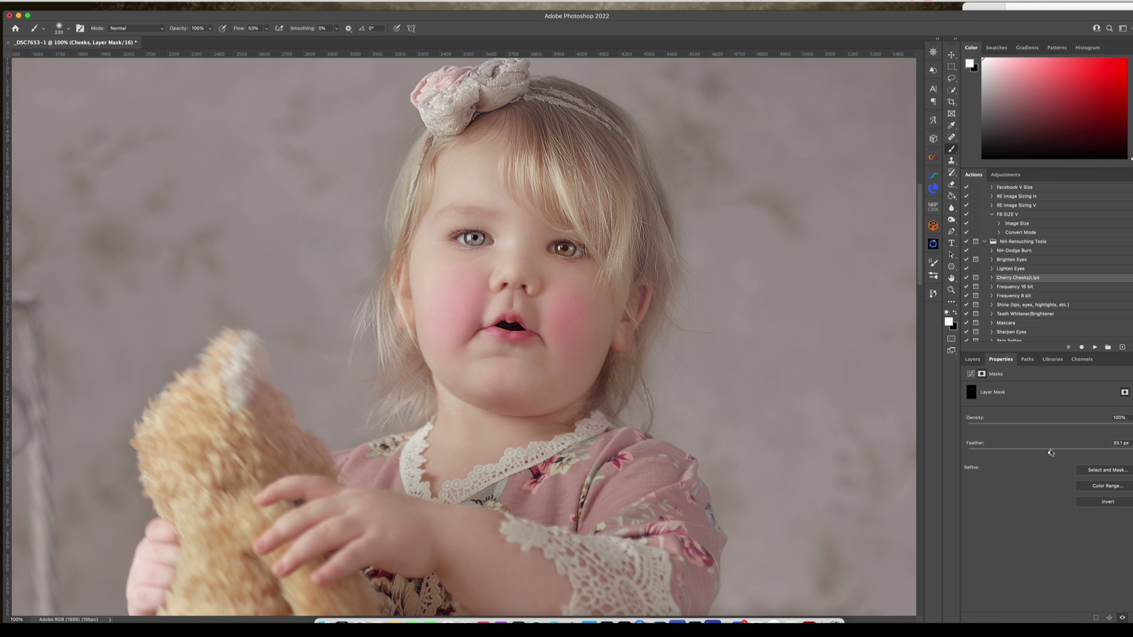
drag(1053, 452, 1053, 452)
click(973, 360)
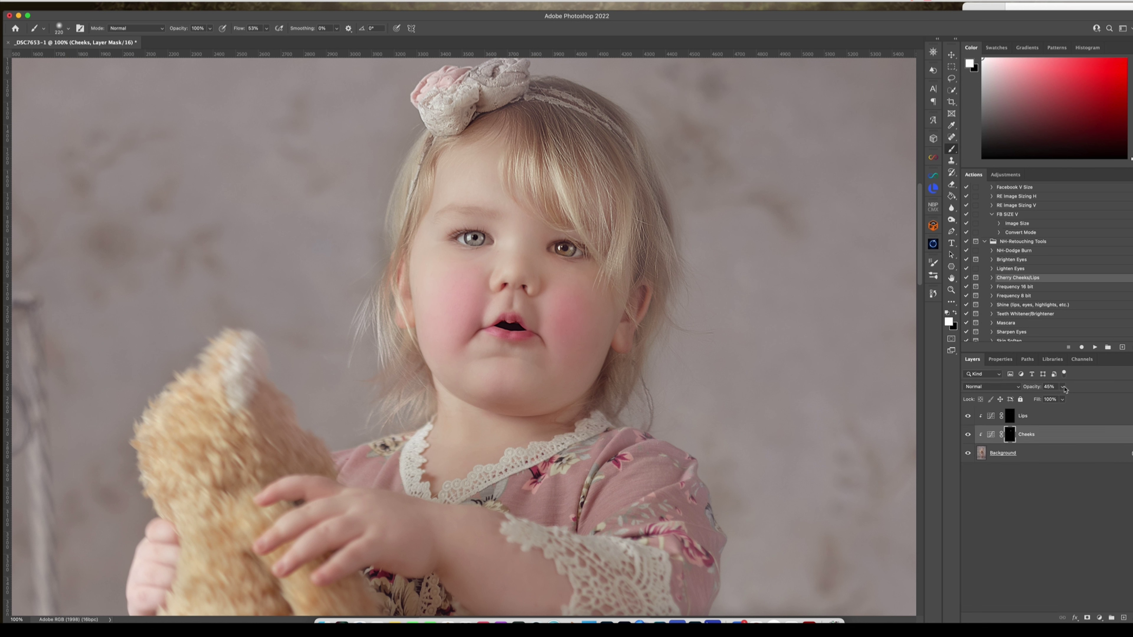
click(1062, 387)
drag(1063, 398, 1058, 399)
- Flatten the image and duplicate the Background layer
key(super+minus)
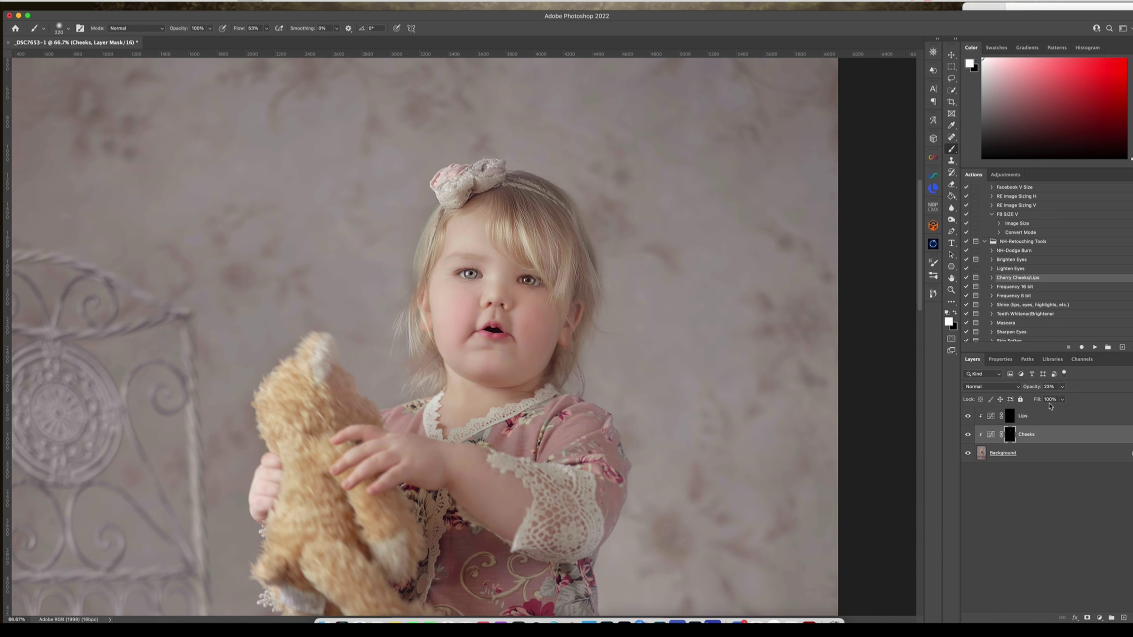
key(super+minus)
key(super+minus)
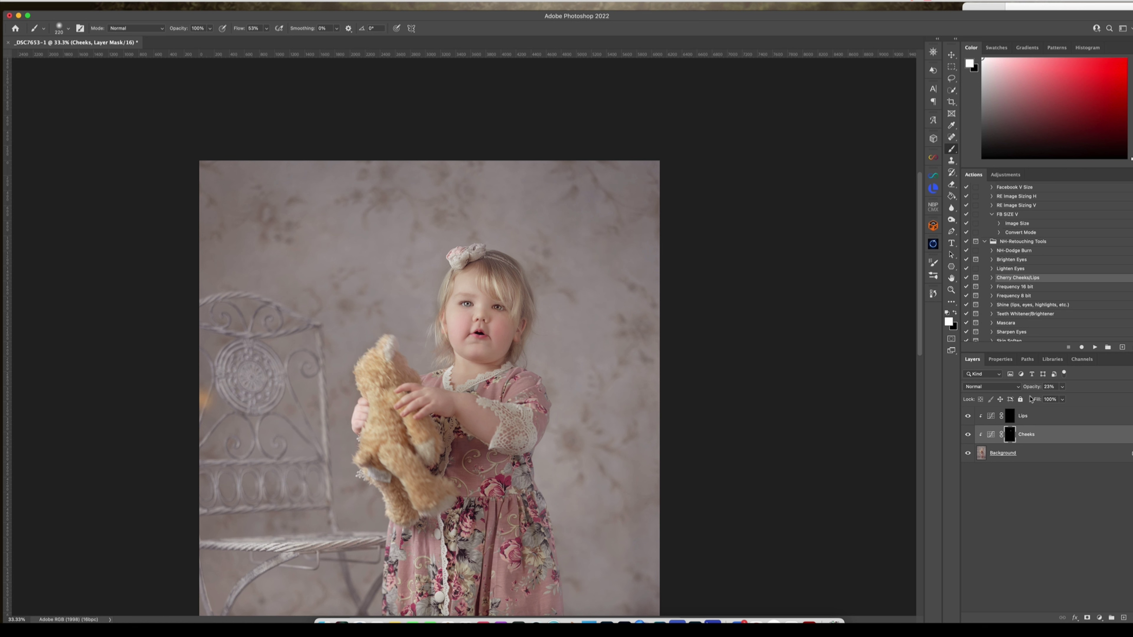
click(136, 2)
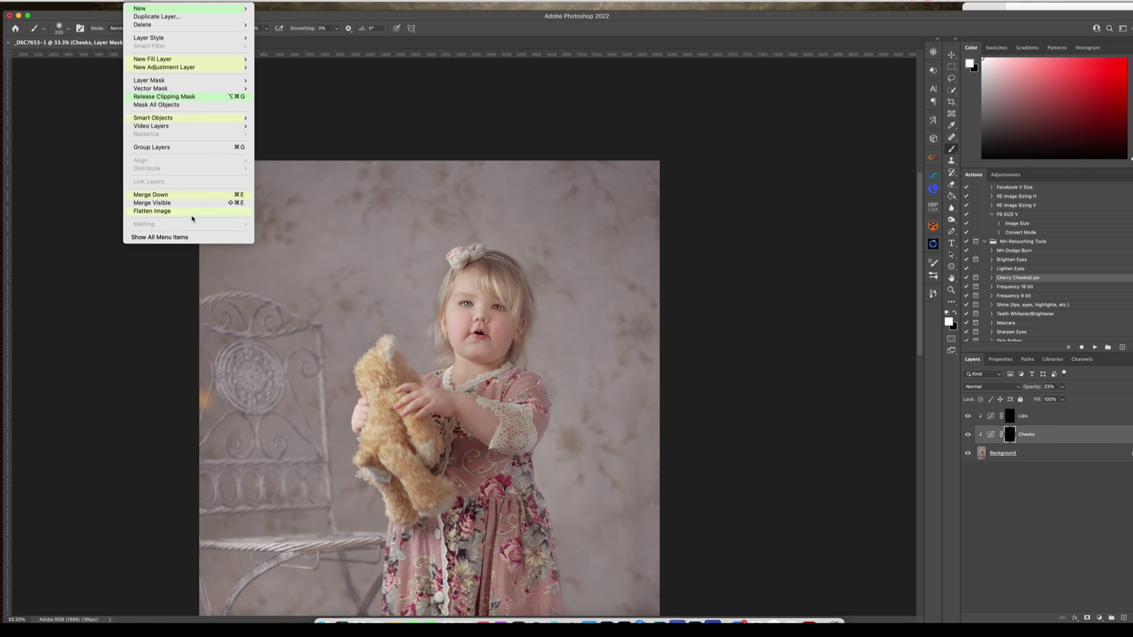
click(216, 211)
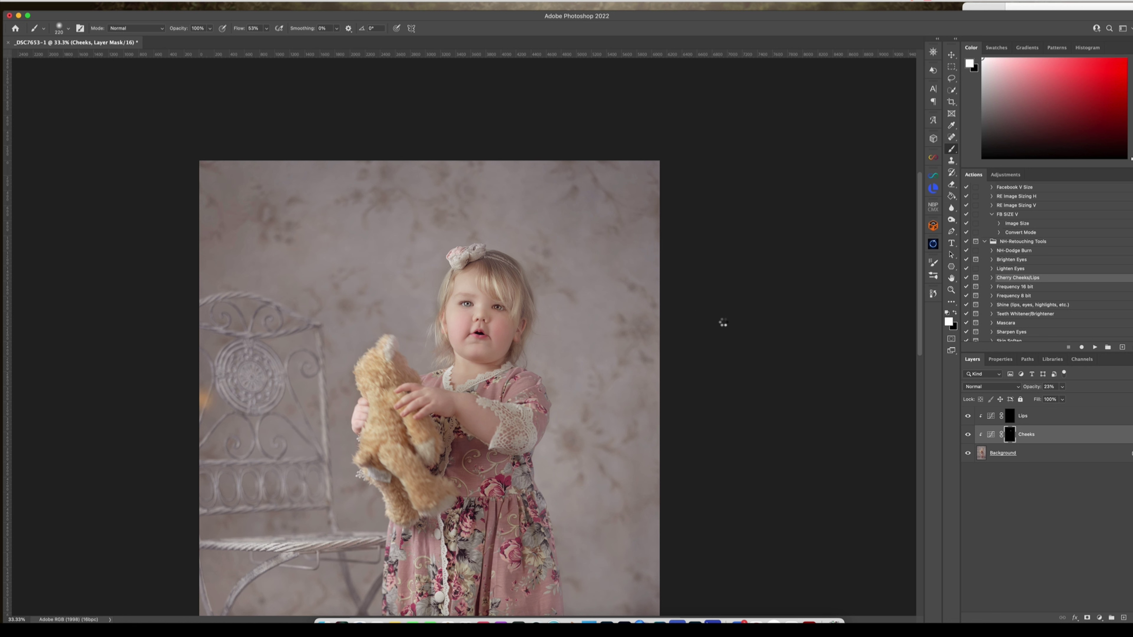
key(super+0)
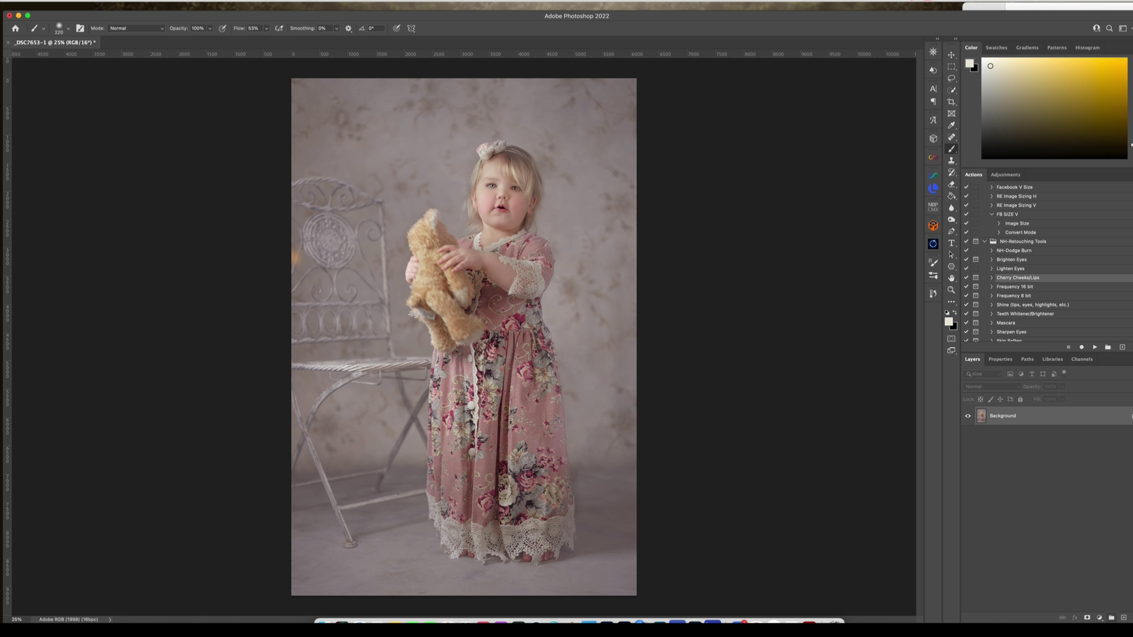
click(1100, 618)
click(1056, 583)
key(super+j)
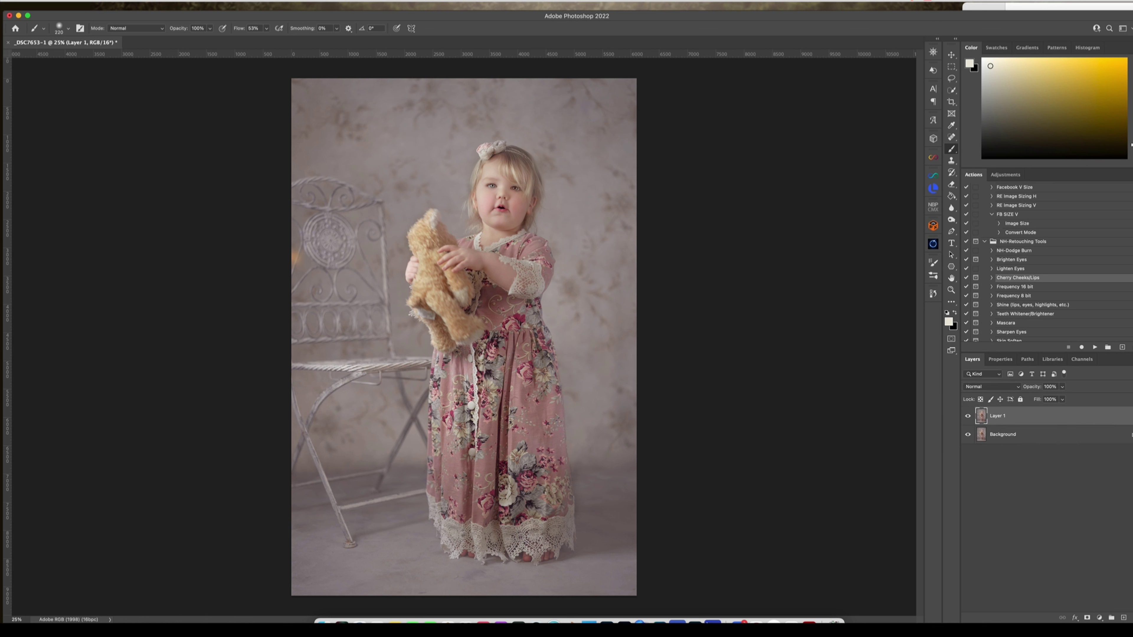
- Raise Clarity and Sharpening on the duplicated layer in the Camera Raw filter
click(210, 1)
click(227, 53)
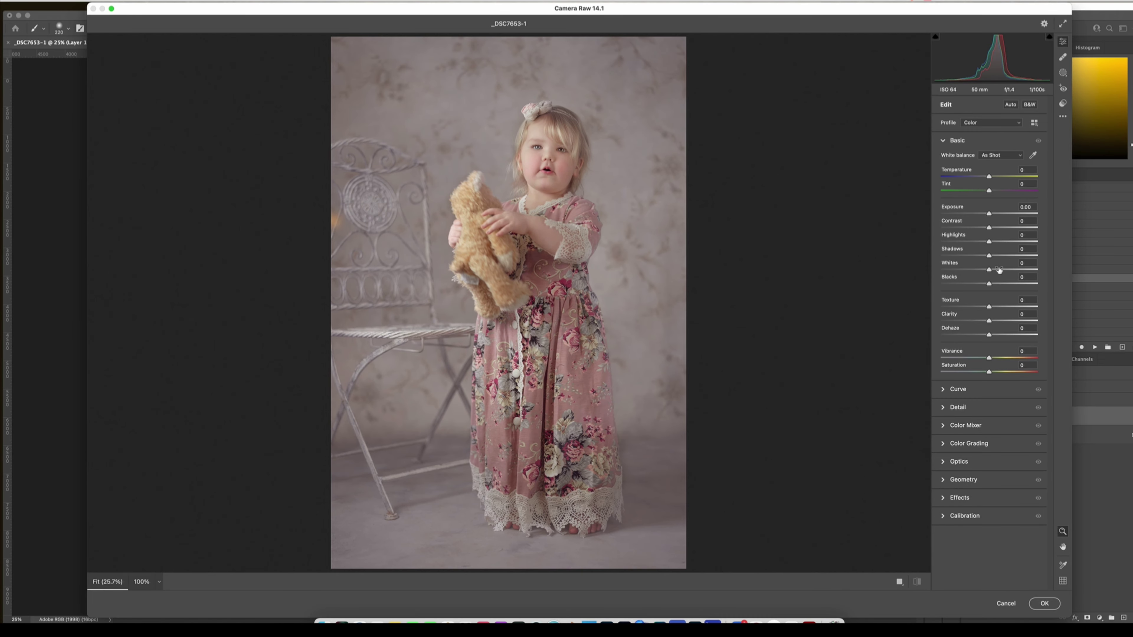
drag(989, 321, 1003, 321)
click(942, 408)
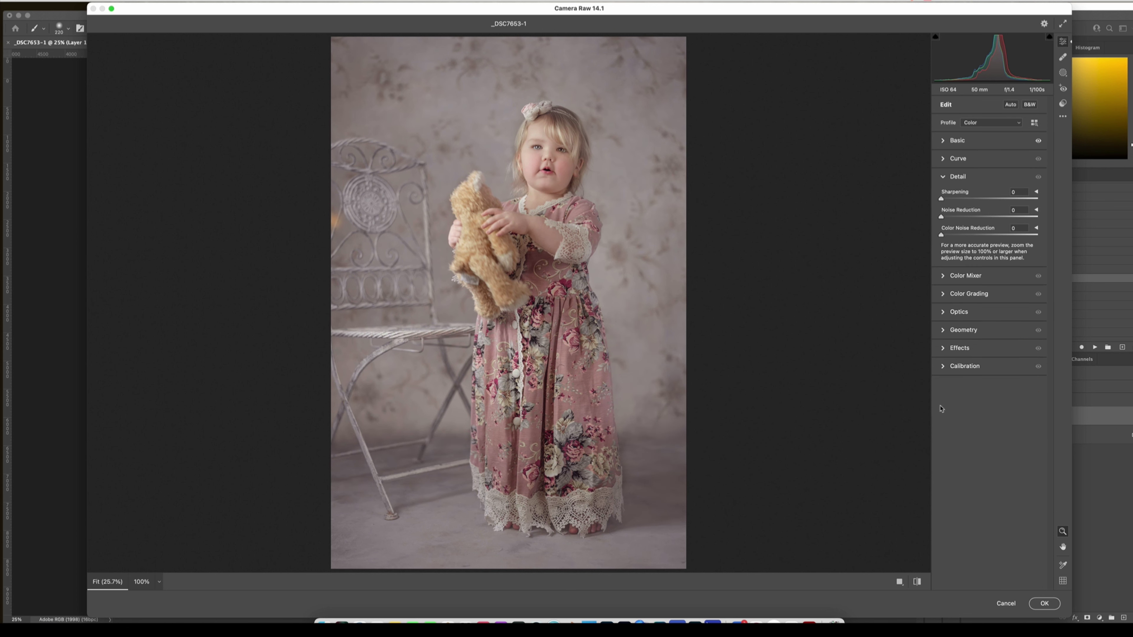
drag(957, 199, 975, 197)
- Create a Select Subject mask in Camera Raw and invert it to target the background behind the girl
click(1064, 73)
click(972, 122)
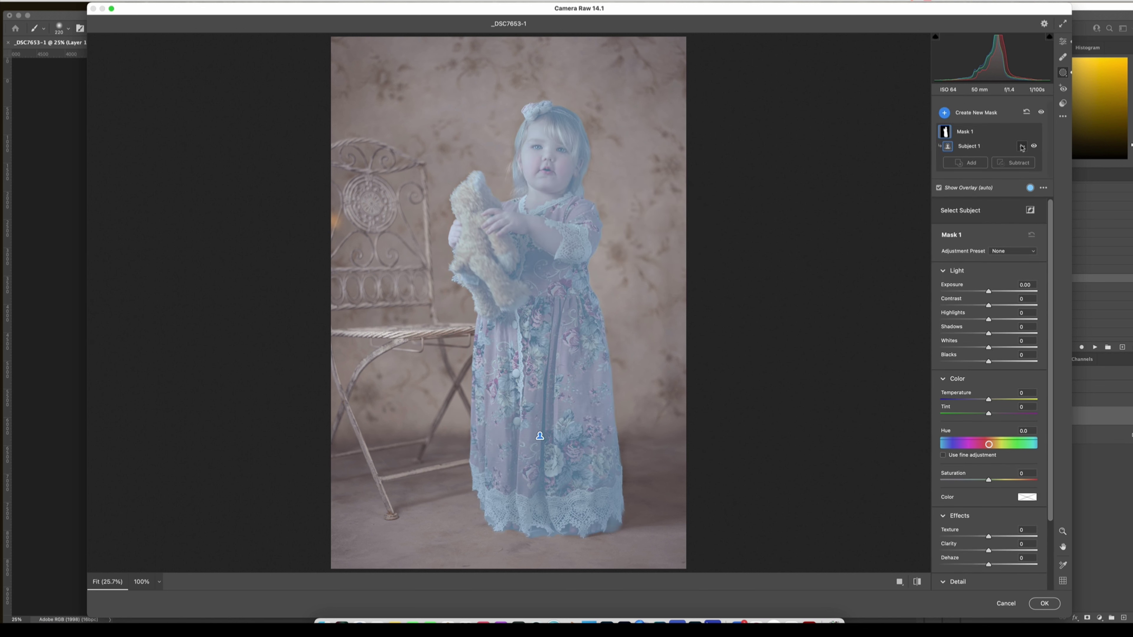
click(1022, 146)
click(1030, 177)
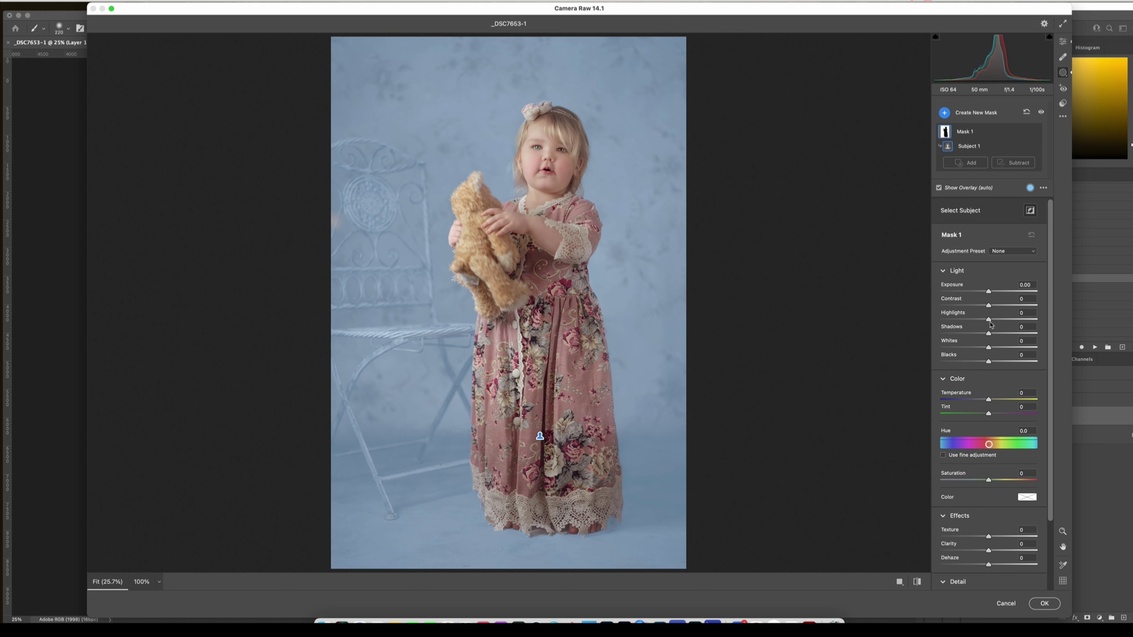
- Set the background mask's Shadows to +53, raise Blacks, lower Contrast slightly, and apply the filter
drag(988, 333, 1016, 332)
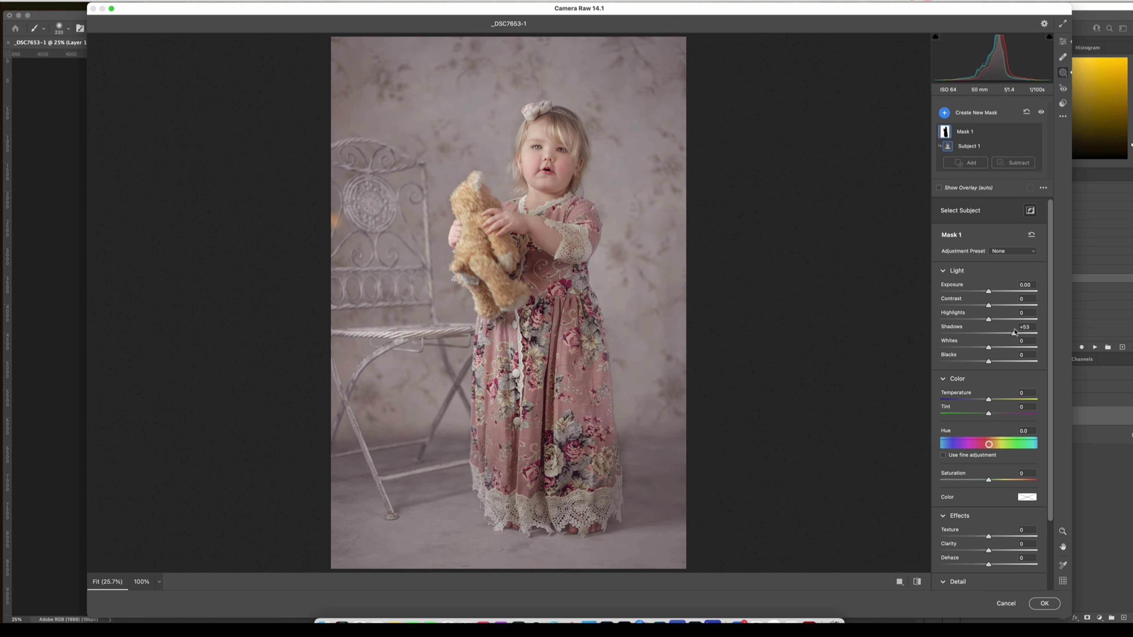
drag(989, 361, 1010, 361)
drag(988, 306, 985, 307)
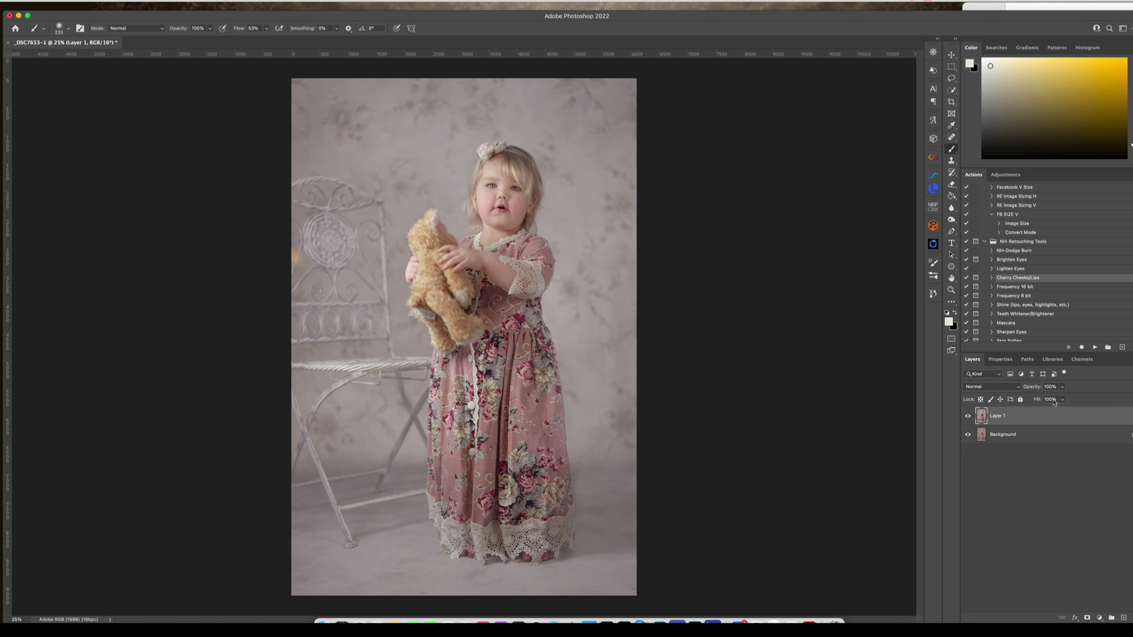
- Compare the portrait with and without the Camera Raw layer, both at full view and close up on the girl
click(968, 417)
click(968, 417)
drag(557, 214, 555, 338)
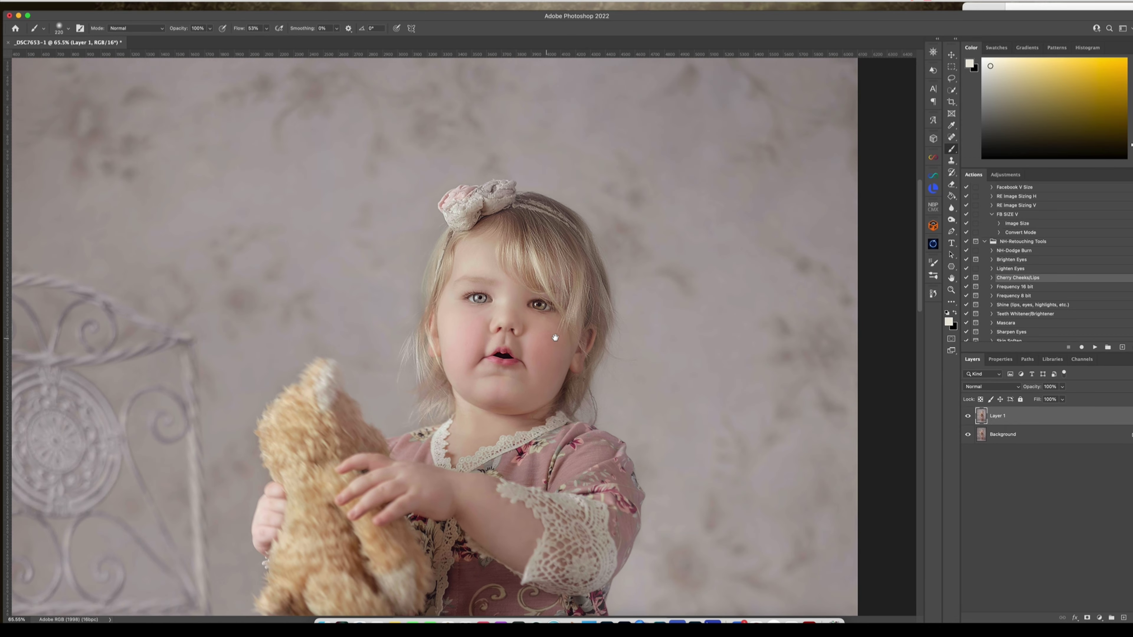
click(968, 416)
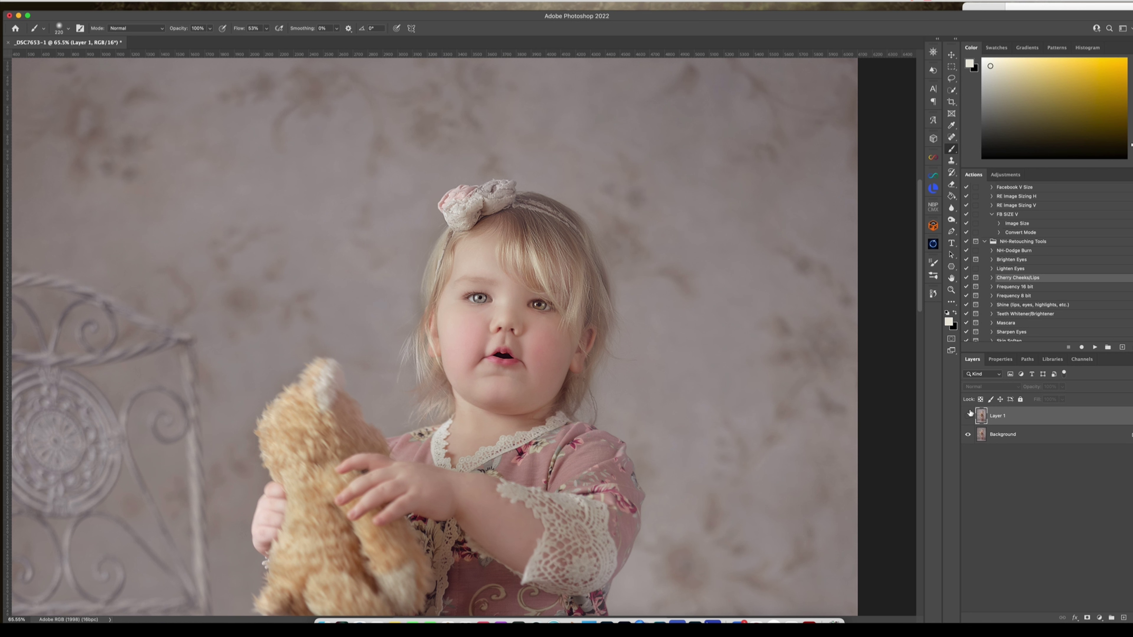
click(968, 416)
click(967, 416)
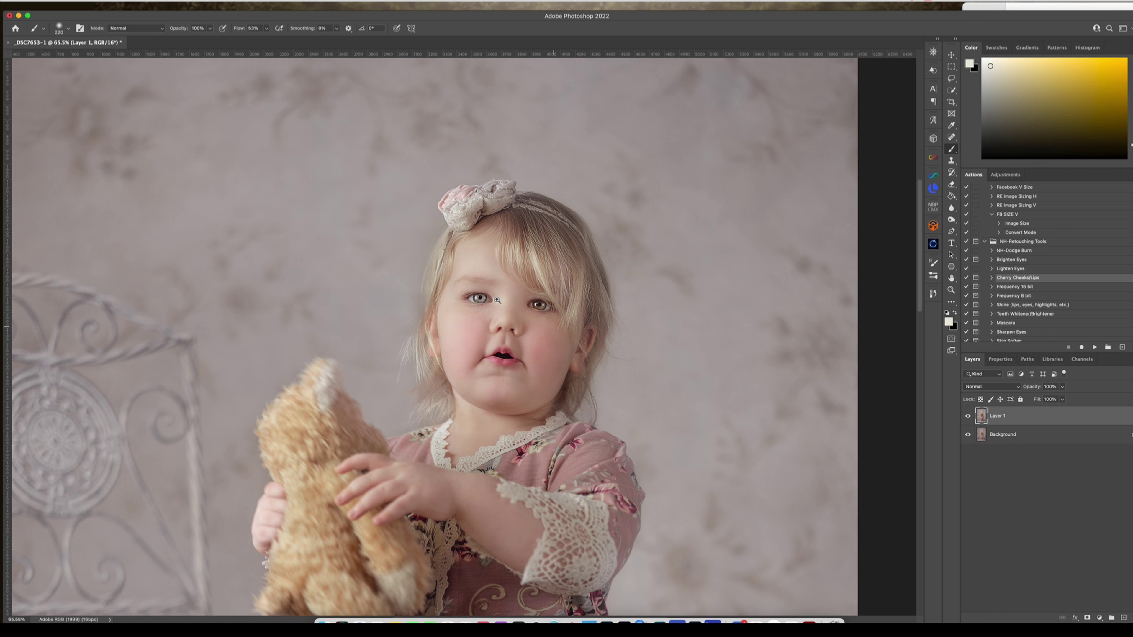
key(z)
mouse_move(497, 300)
mouse_down()
mouse_move(455, 301)
mouse_move(503, 301)
mouse_up()
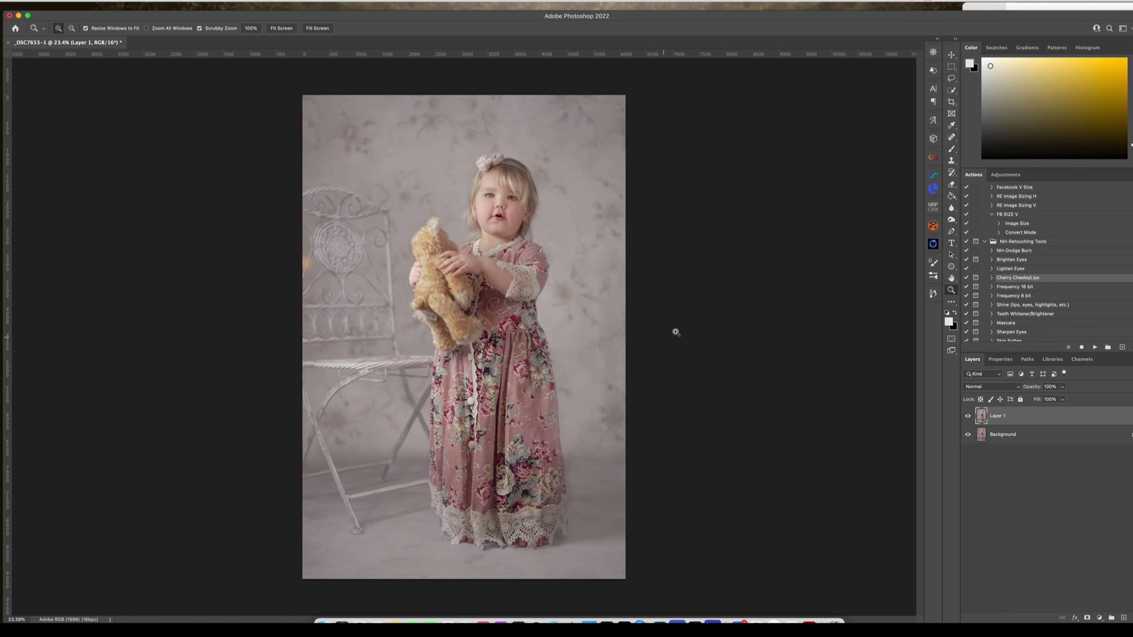
key(b)
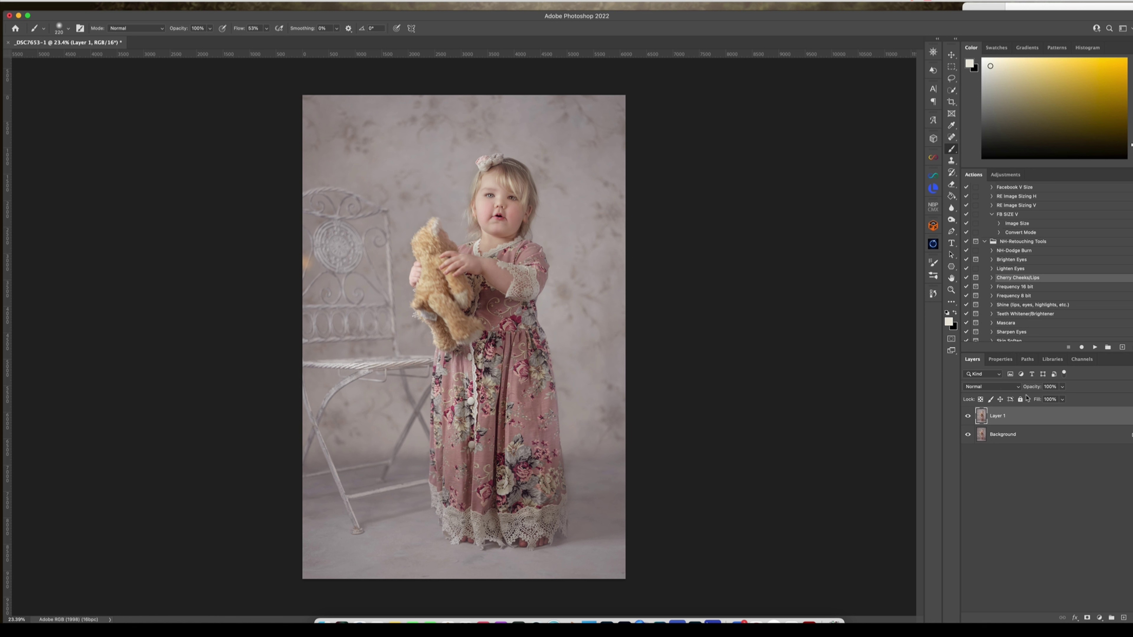
- Reduce the opacity of the Camera Raw filtered layer to soften its effect
click(969, 417)
click(1062, 387)
drag(1064, 399, 1057, 398)
- Add a Curves adjustment layer and lift the Blue channel's black point to an output of 18
click(1100, 620)
click(1109, 466)
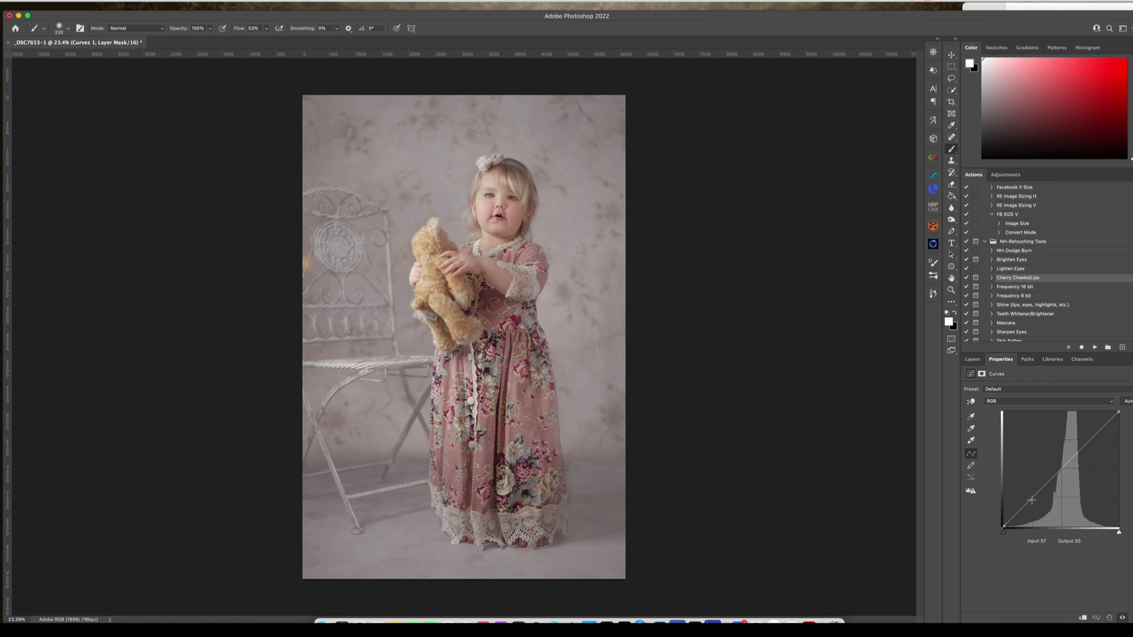
click(1004, 402)
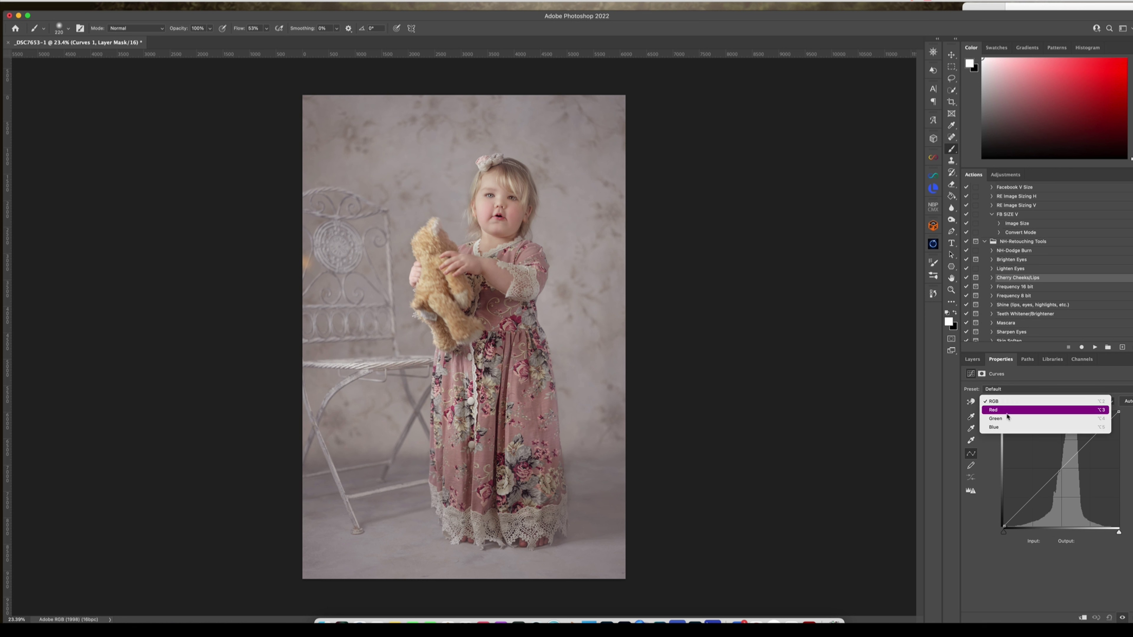
click(1008, 427)
click(1034, 494)
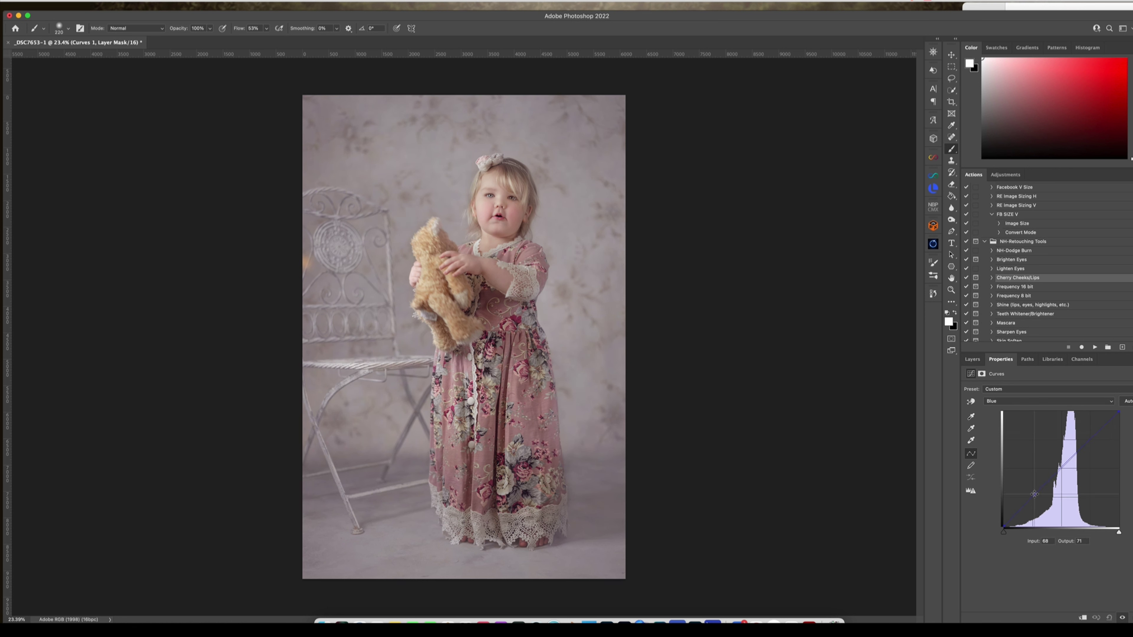
drag(1034, 494, 1034, 491)
drag(1004, 527, 1003, 517)
drag(1004, 516, 1004, 518)
- Anchor the shadows of the Red channel curve and move its black point to input 9, output 0
click(1012, 401)
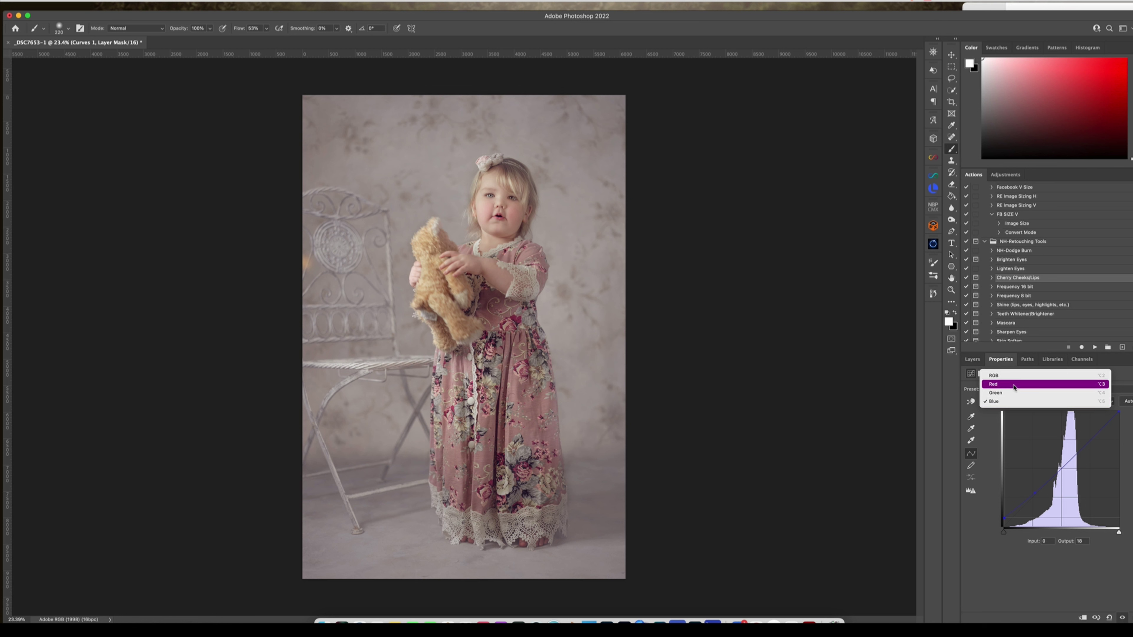
click(1013, 384)
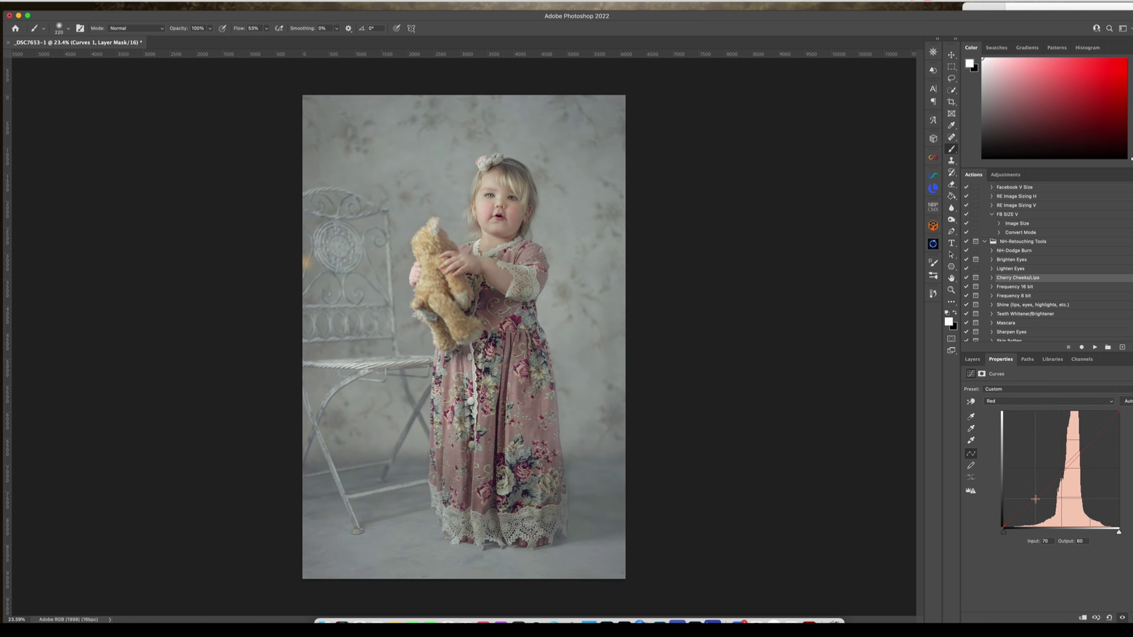
click(1034, 498)
drag(1033, 497, 1004, 526)
- Anchor the shadows of the composite RGB curve and adjust its black point
click(1010, 401)
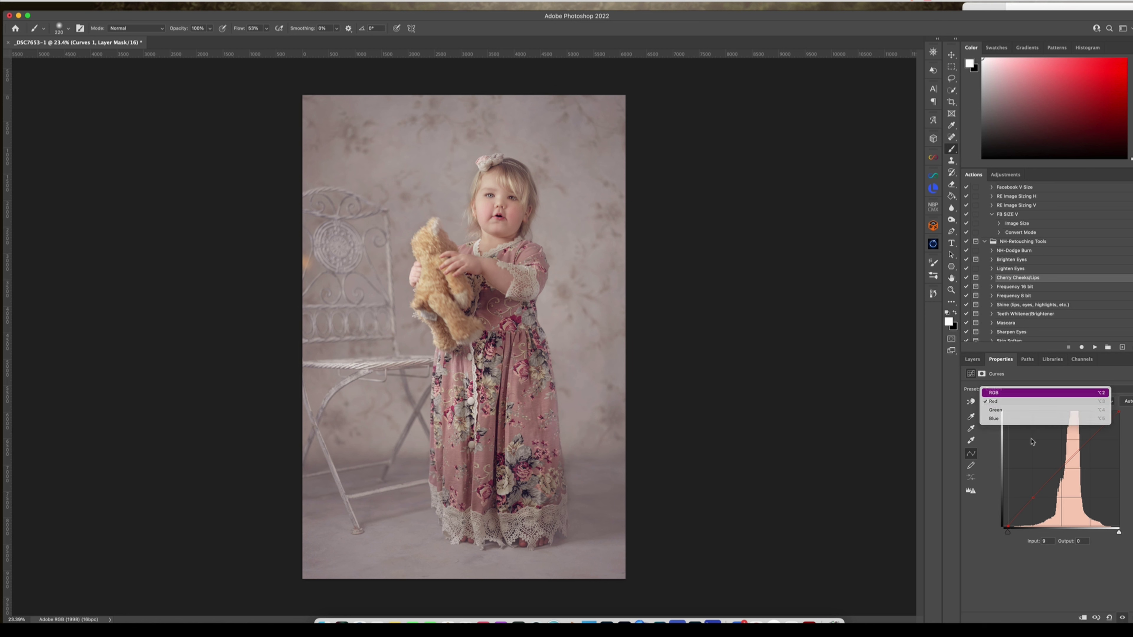
click(1009, 394)
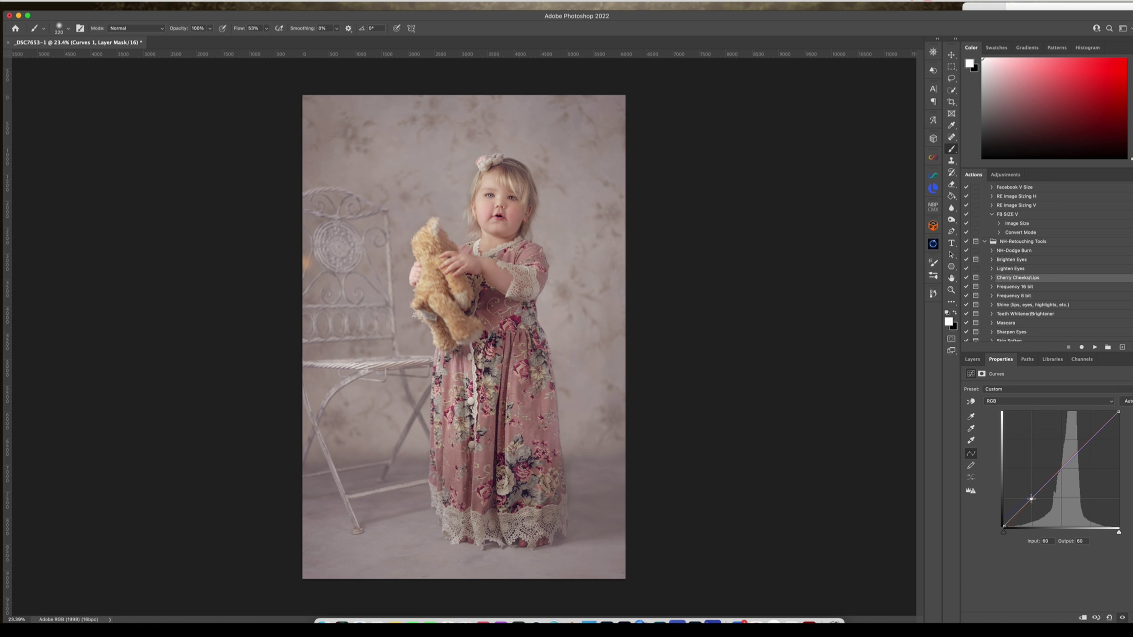
click(1004, 525)
- Compare the whole portrait with and without the Curves color toning layer
click(973, 359)
click(968, 416)
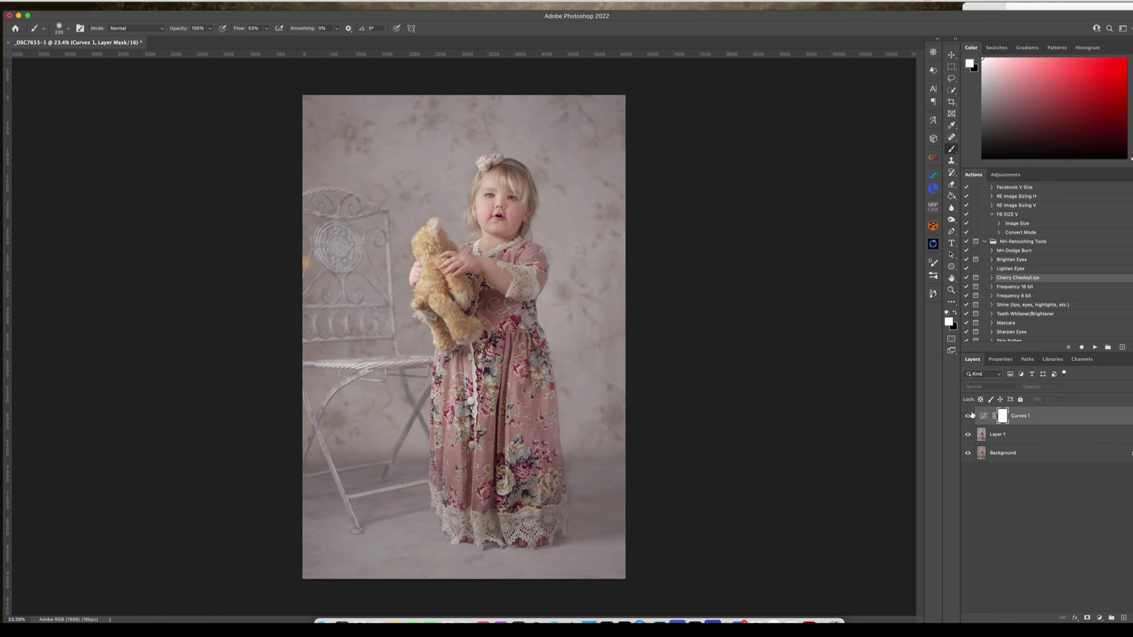
click(968, 417)
click(969, 417)
click(967, 417)
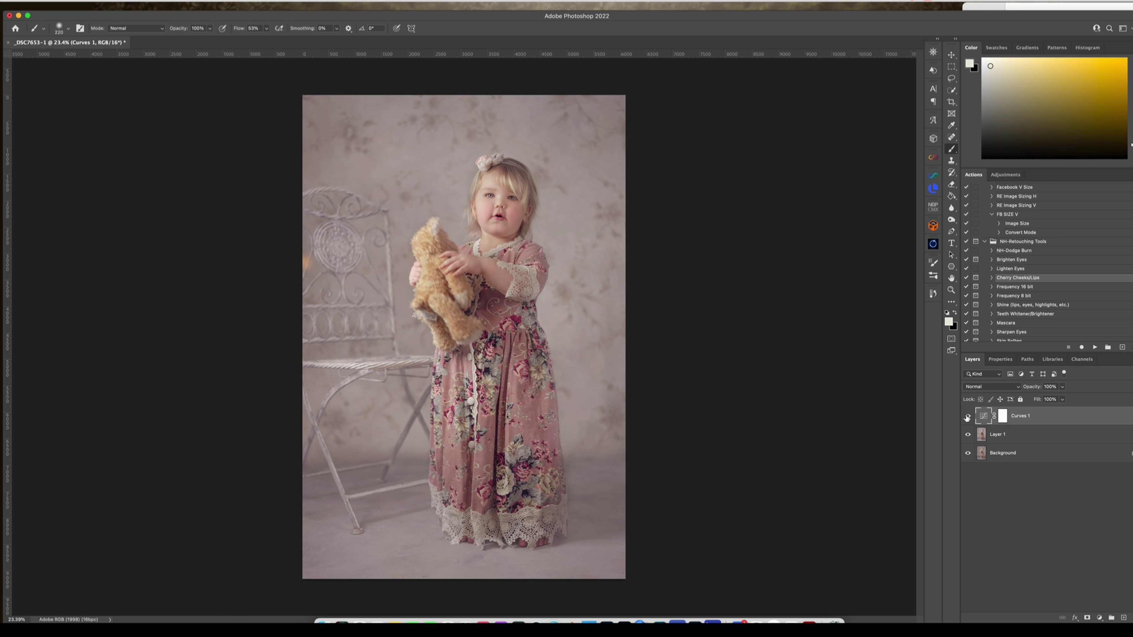